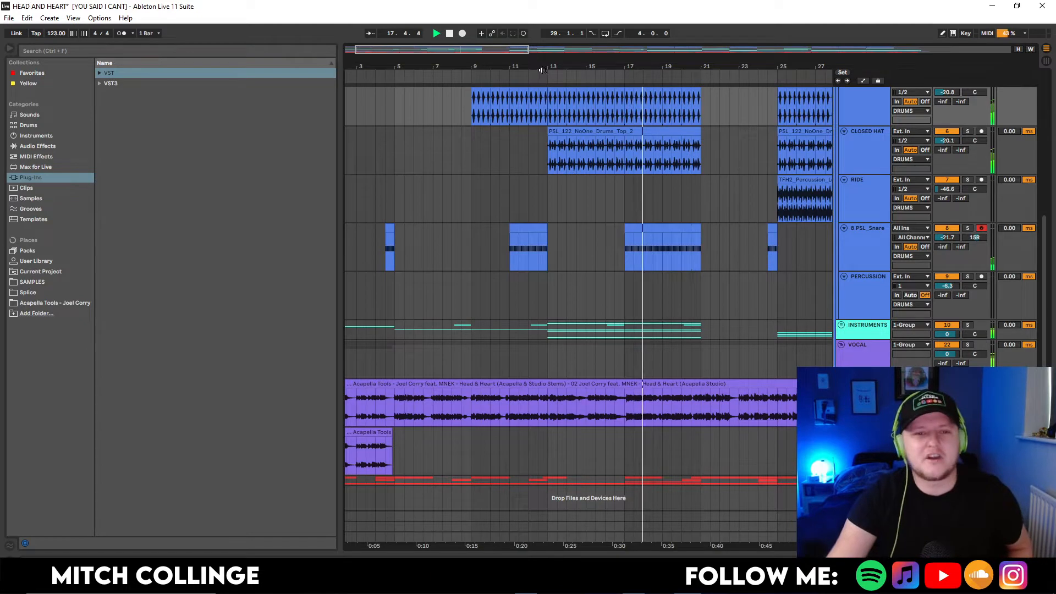
# - Zoom the arrangement out from bar 1 and stop playback at bar 29
pyautogui.moveTo(524, 52); pyautogui.dragTo(524, 52)
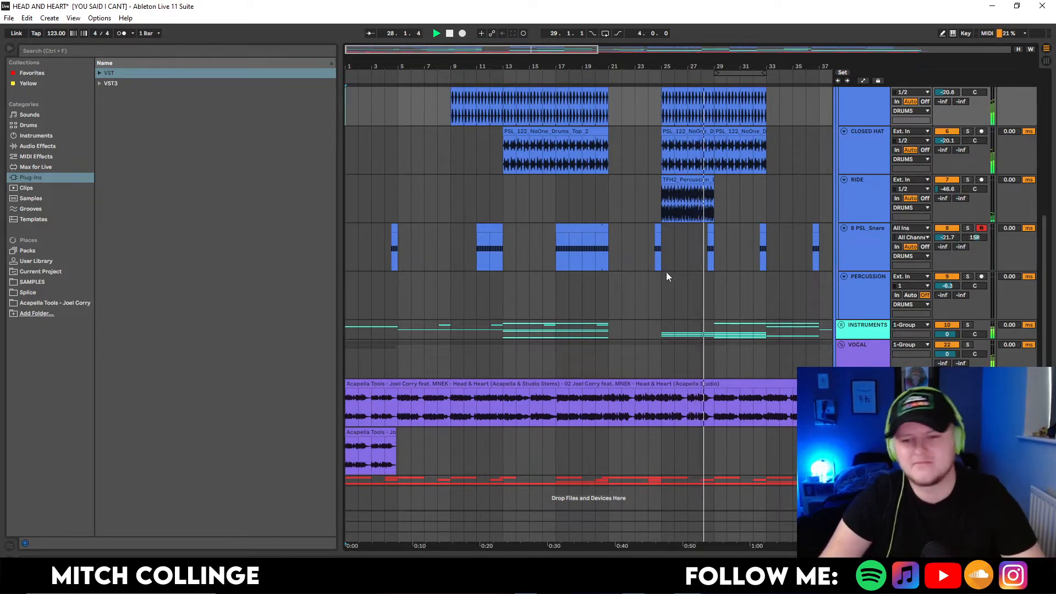
pyautogui.press('space')
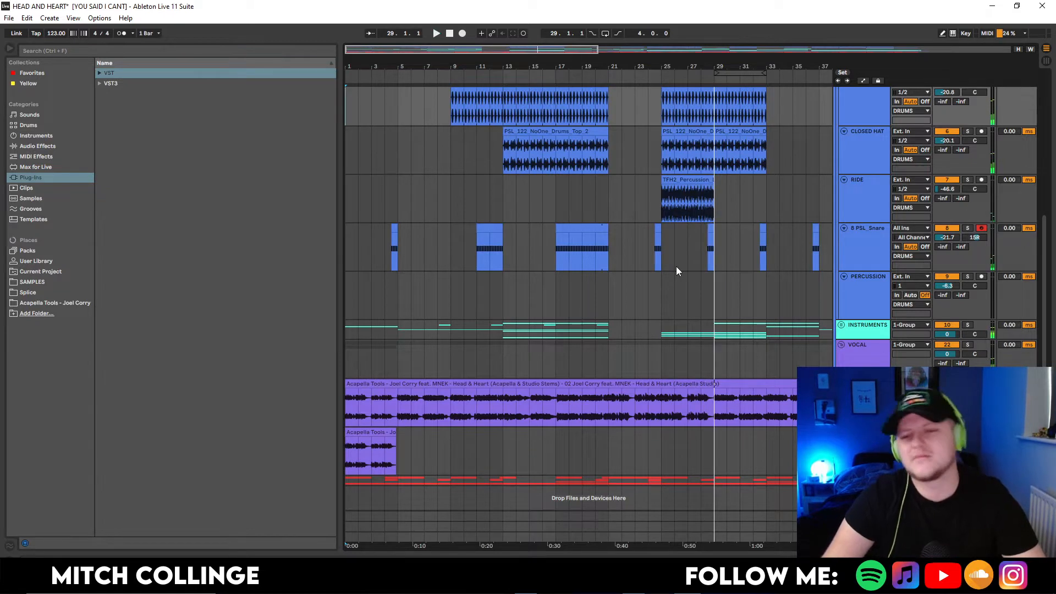
# - Solo the CLAP track and play its clip from bar 1 while viewing its EQ Eight
pyautogui.scroll(6, 615, 220)
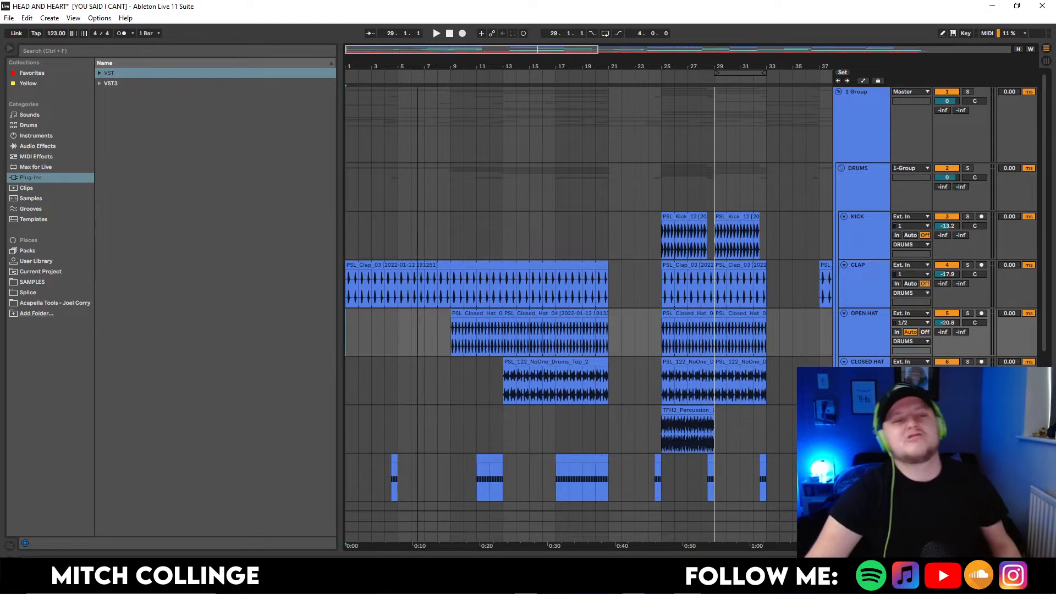
pyautogui.moveTo(383, 49); pyautogui.dragTo(366, 47)
pyautogui.click(747, 264)
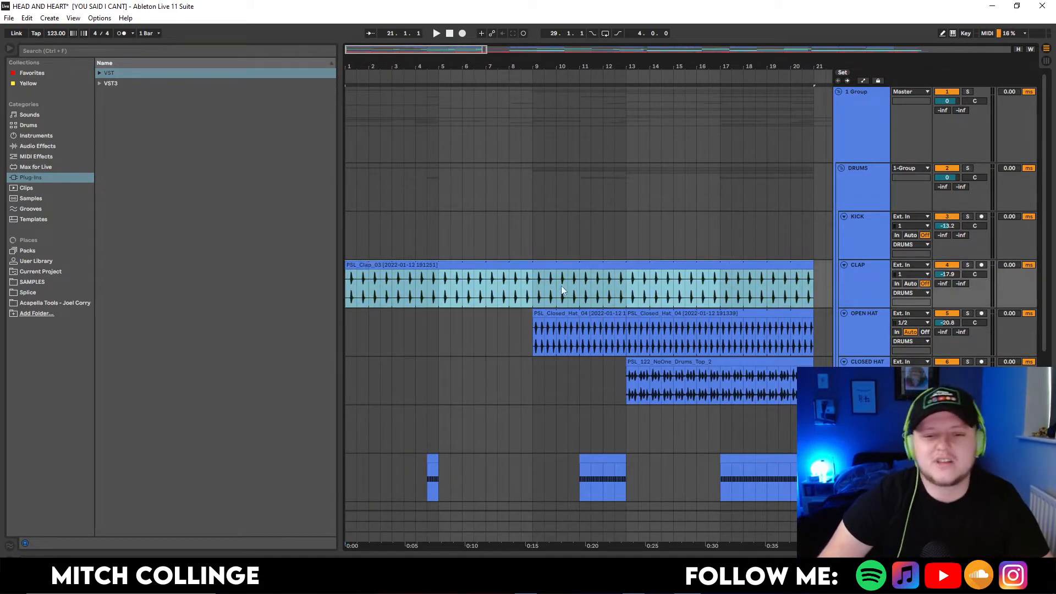
pyautogui.click(532, 243)
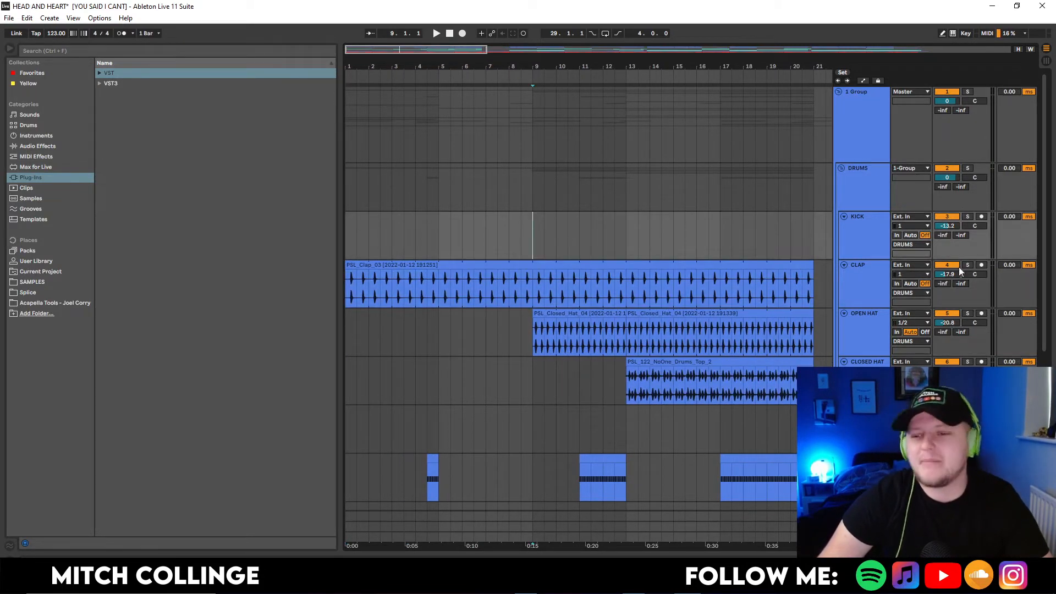
pyautogui.click(401, 287)
pyautogui.press('space')
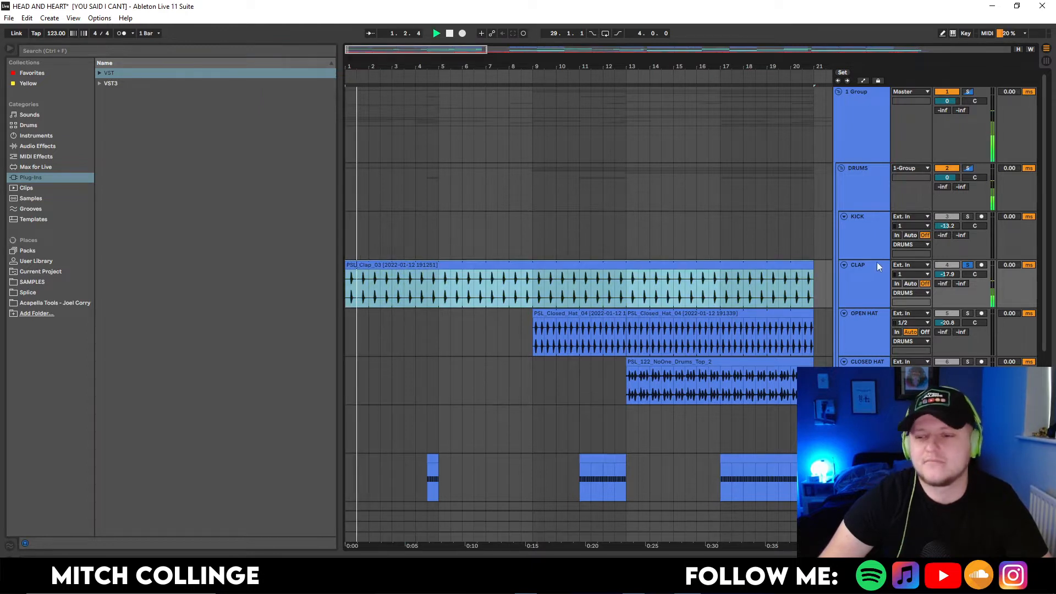
pyautogui.doubleClick(856, 276)
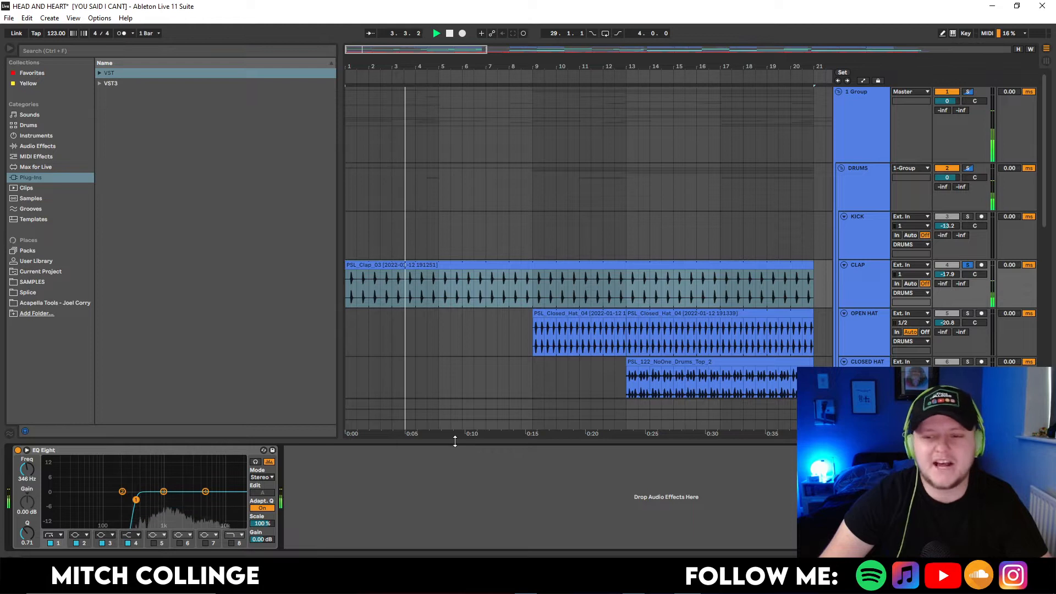
pyautogui.press('space')
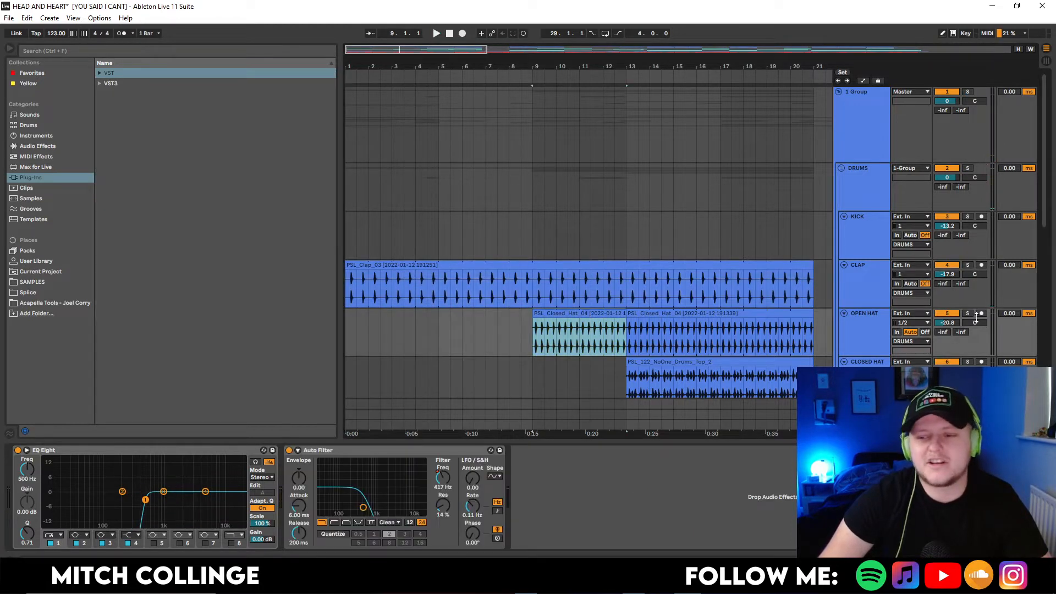
# - Solo the OPEN HAT track and play it from bar 9, watching its EQ Eight and Auto Filter, and unsolo it
pyautogui.click(971, 316)
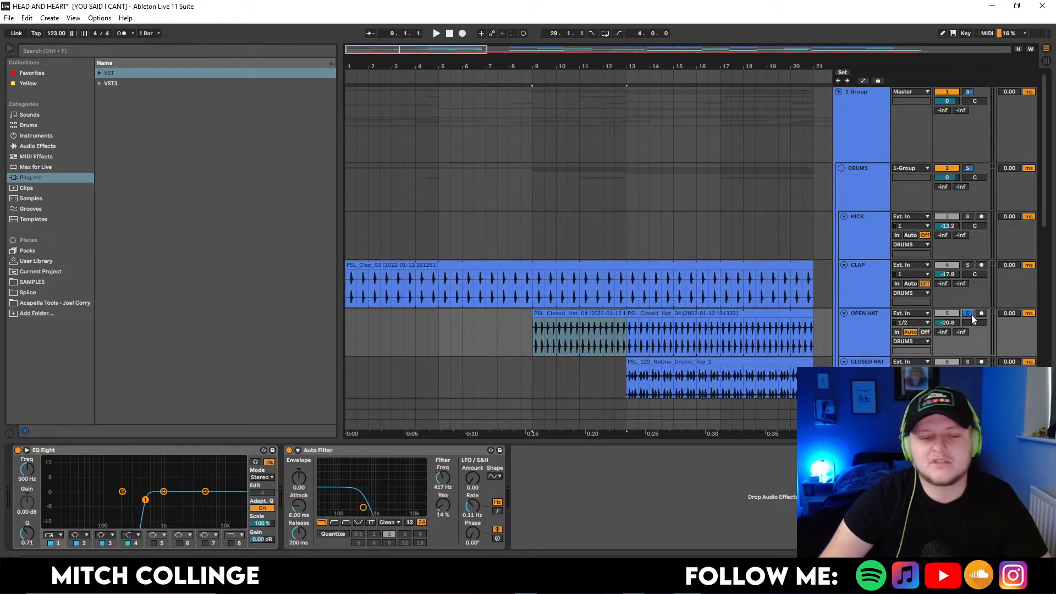
pyautogui.click(851, 331)
pyautogui.press('space')
pyautogui.moveTo(365, 520); pyautogui.dragTo(365, 515)
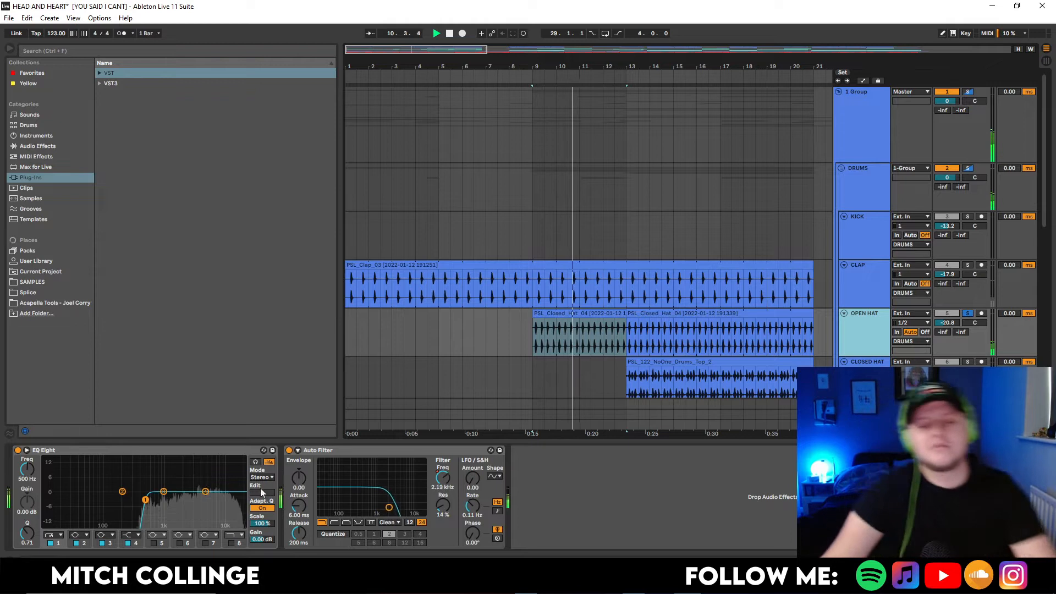
pyautogui.click(969, 311)
# - Solo the CLOSED HAT track and play its PSL_122_NoOne_Drums_Top_2 clip from bar 13
pyautogui.scroll(-1, 969, 312)
pyautogui.click(968, 329)
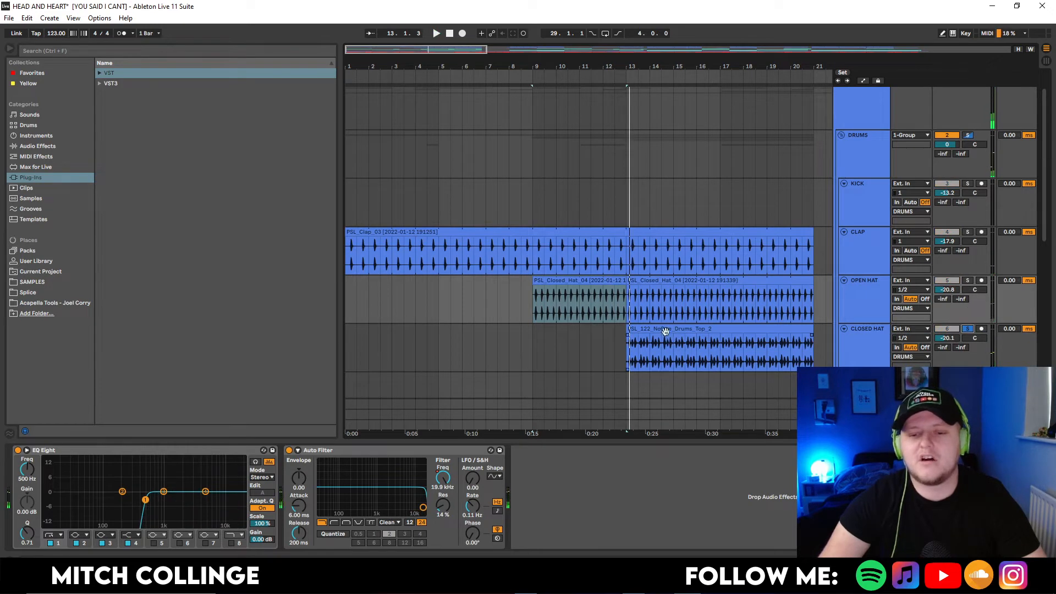
pyautogui.click(665, 332)
pyautogui.press('space')
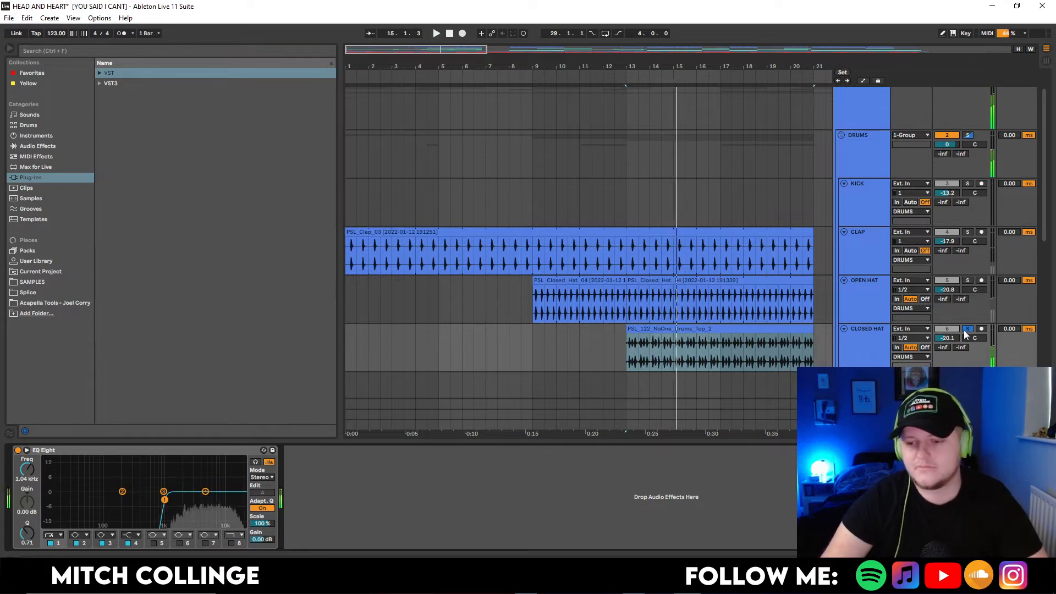
# - Unsolo the CLOSED HAT and play all the drum layers together from bar 13
pyautogui.press('space')
pyautogui.scroll(-1, 752, 338)
pyautogui.press('space')
pyautogui.scroll(-2, 649, 317)
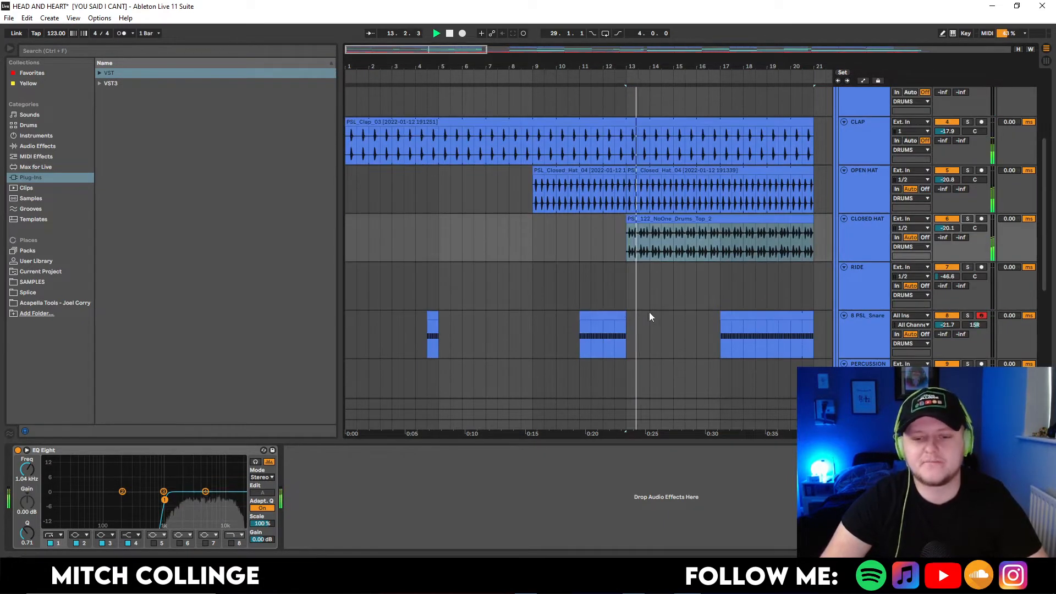
pyautogui.press('space')
# - Solo the PSL_Snare track, play it from bar 11 with its devices shown, and unsolo it
pyautogui.click(581, 292)
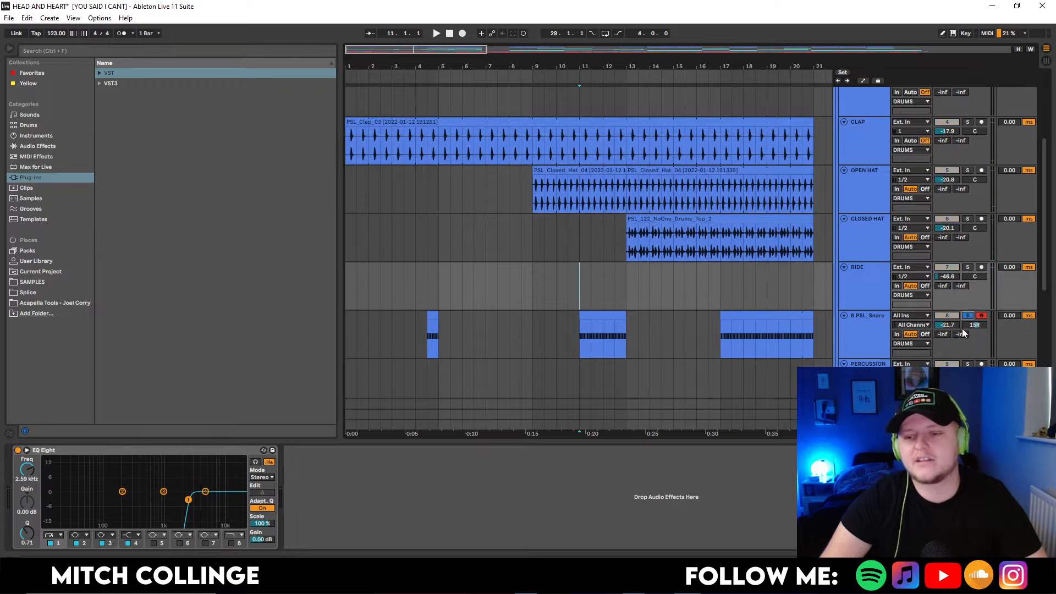
pyautogui.moveTo(467, 50); pyautogui.dragTo(468, 39)
pyautogui.click(877, 326)
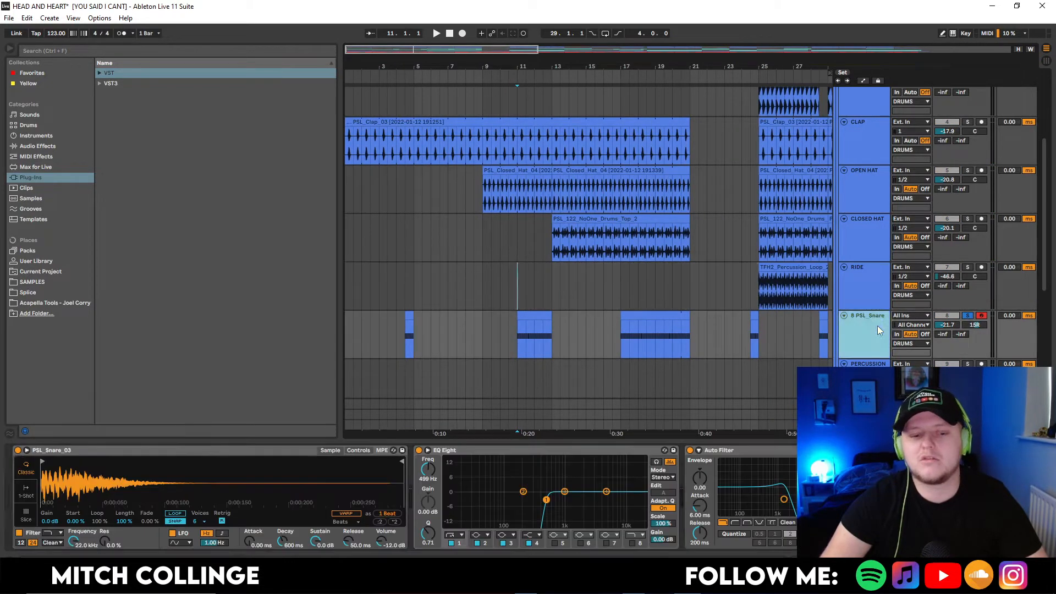
pyautogui.press('space')
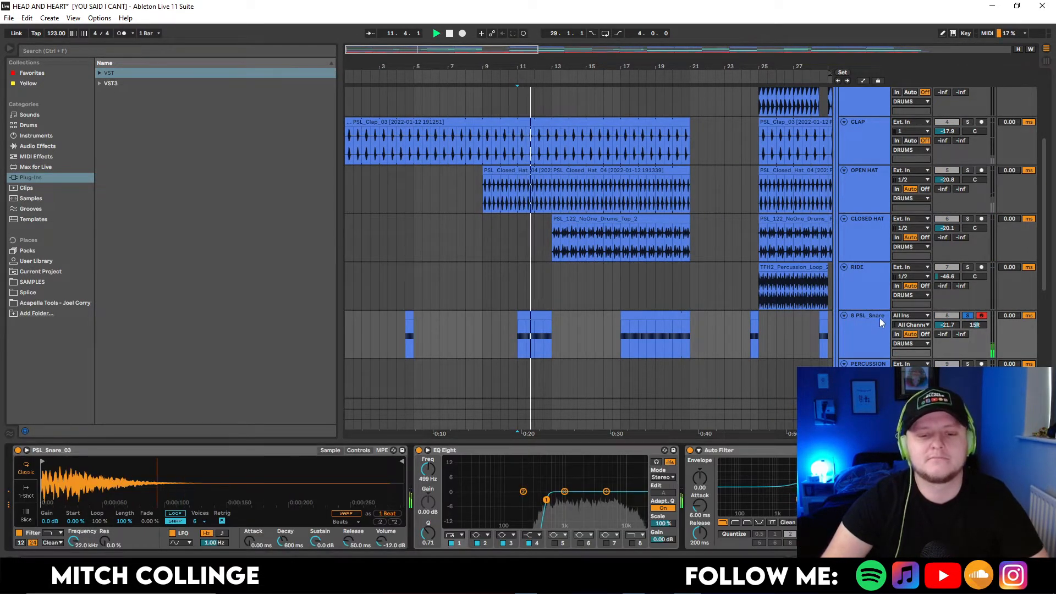
pyautogui.press('space')
pyautogui.click(969, 316)
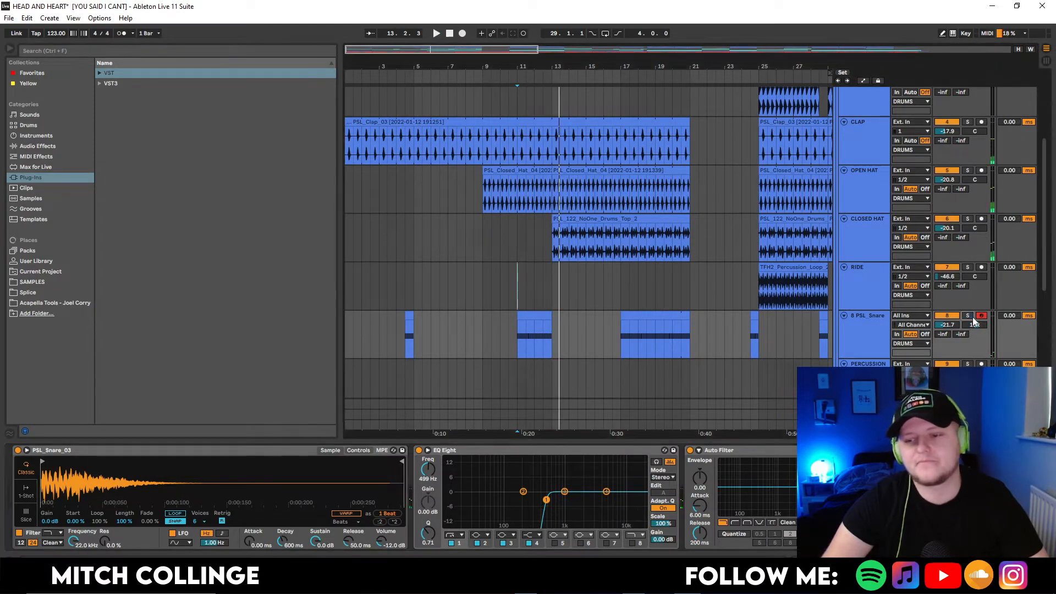
# - Play the snare roll from bar 11 together with the rest of the mix
pyautogui.press('space')
pyautogui.scroll(-2, 789, 320)
pyautogui.scroll(2, 790, 319)
pyautogui.press('space')
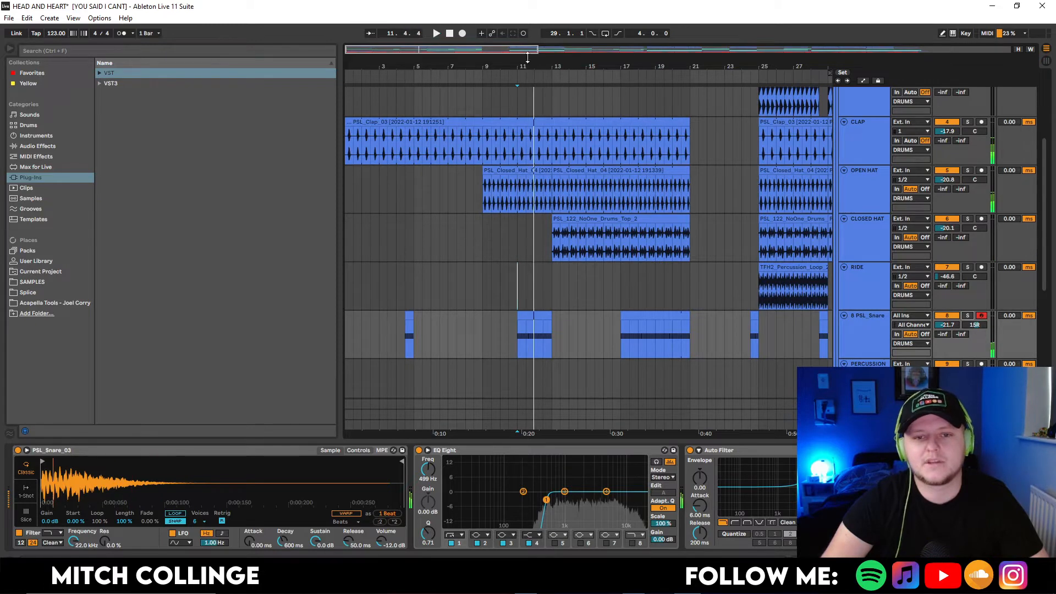
# - Solo the KICK track and play it from bar 25 while viewing its EQ Eight and Mono devices
pyautogui.moveTo(774, 66); pyautogui.dragTo(659, 61)
pyautogui.click(677, 266)
pyautogui.scroll(2, 733, 193)
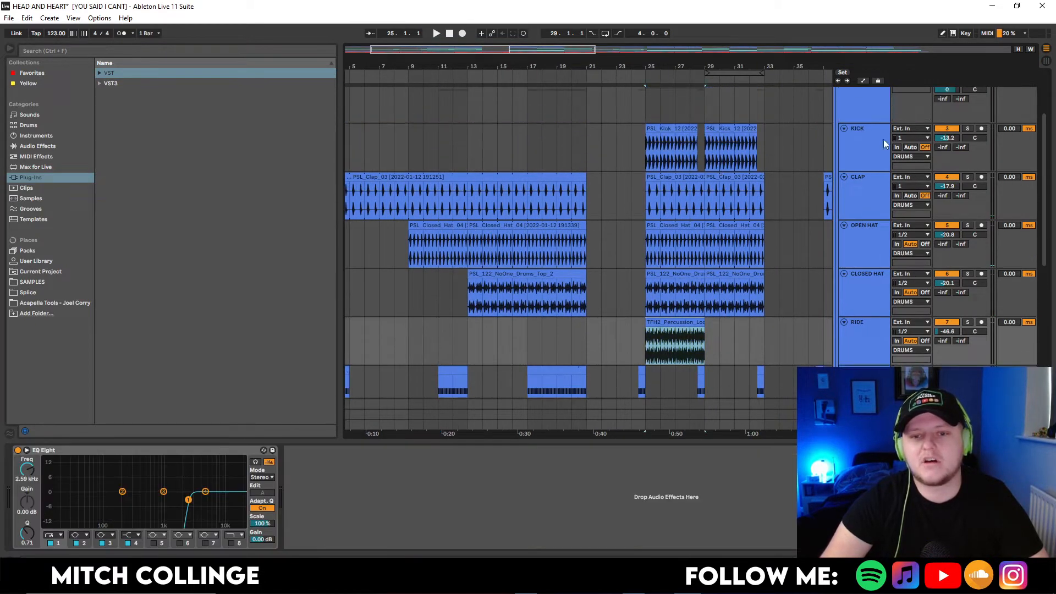
pyautogui.click(969, 127)
pyautogui.press('space')
pyautogui.click(867, 145)
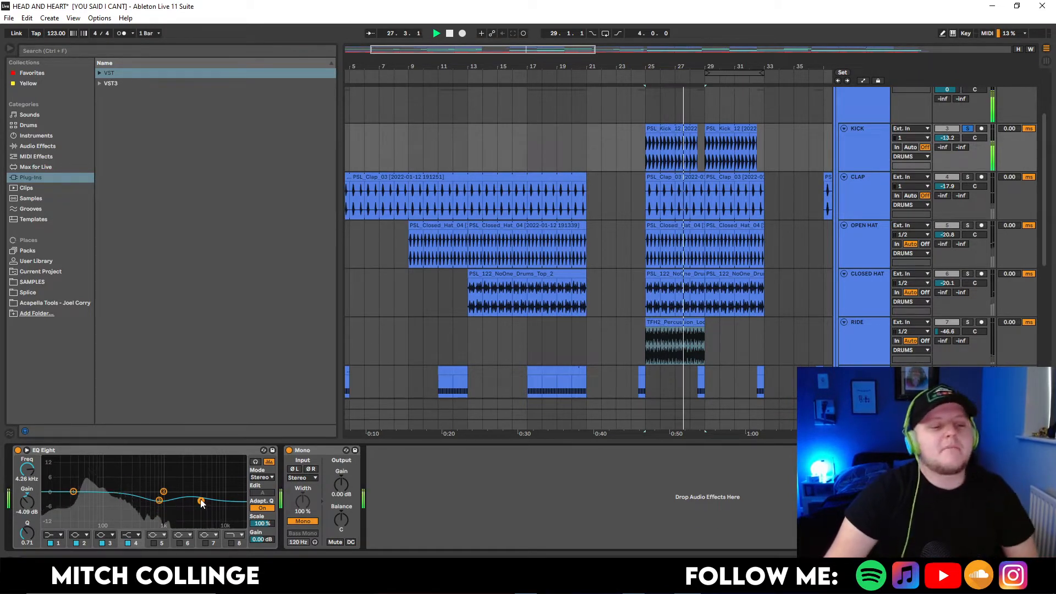
# - Compare the kick with its EQ Eight bypassed and active during playback from bar 25, and unsolo the track
pyautogui.doubleClick(581, 443)
pyautogui.doubleClick(883, 136)
pyautogui.click(18, 451)
pyautogui.press('space')
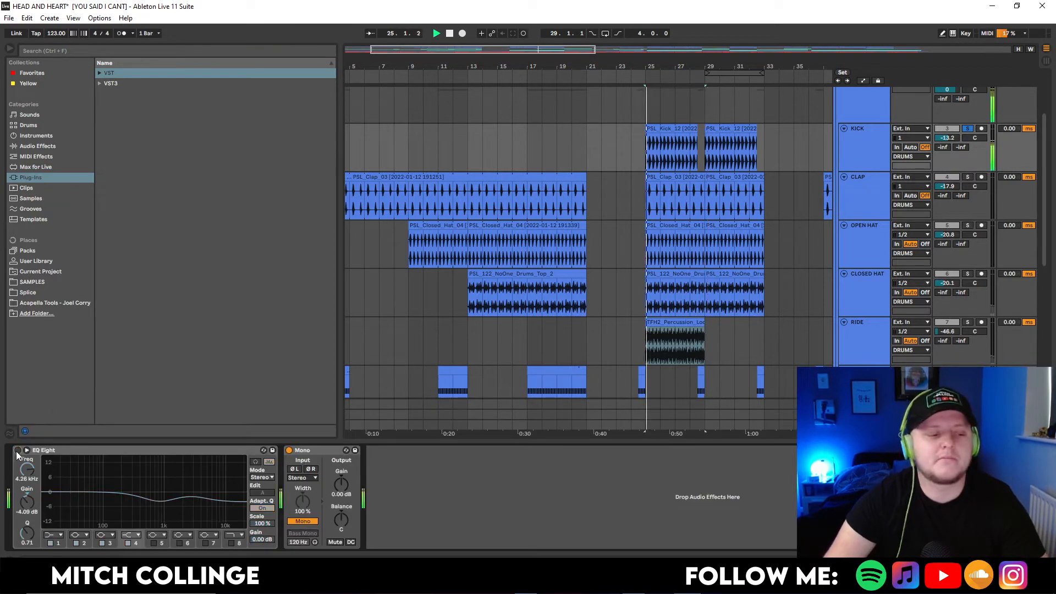
pyautogui.click(18, 450)
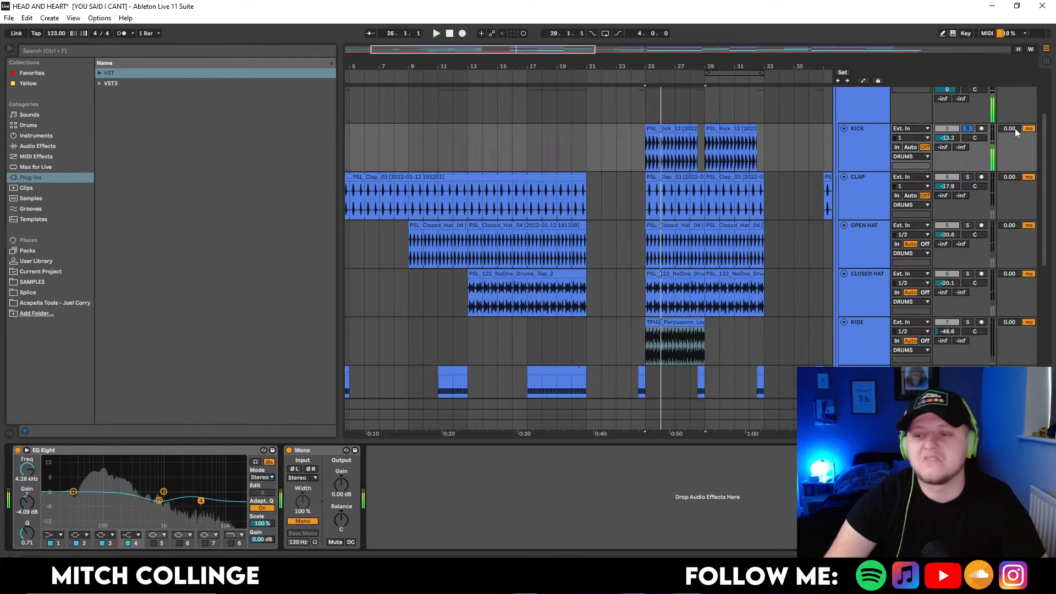
pyautogui.click(967, 128)
# - Solo the RIDE track and play its percussion loop clip from bar 25 with its EQ Eight shown
pyautogui.scroll(-1, 970, 288)
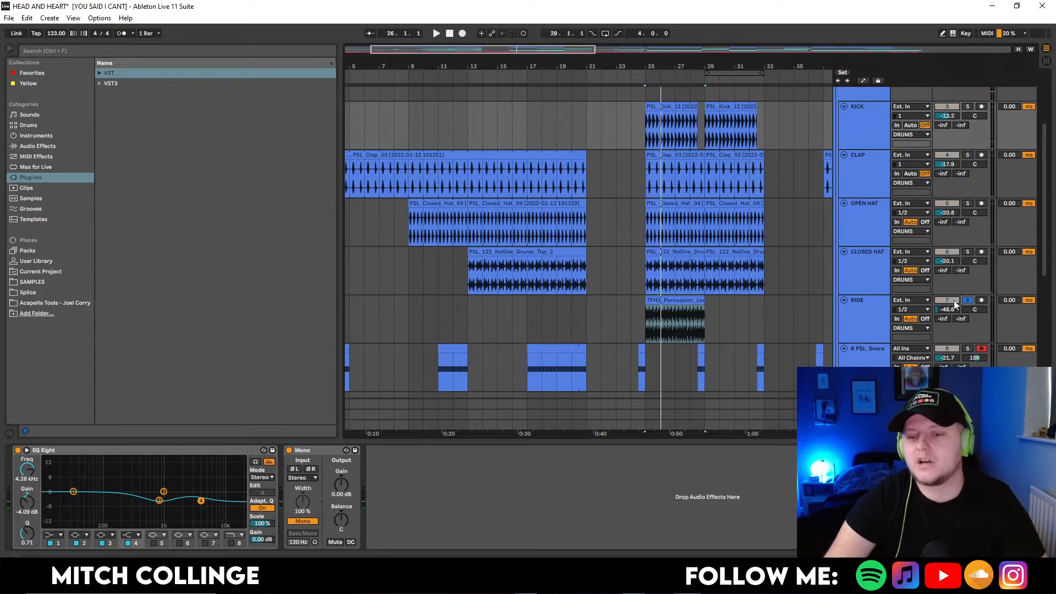
pyautogui.click(643, 305)
pyautogui.click(681, 302)
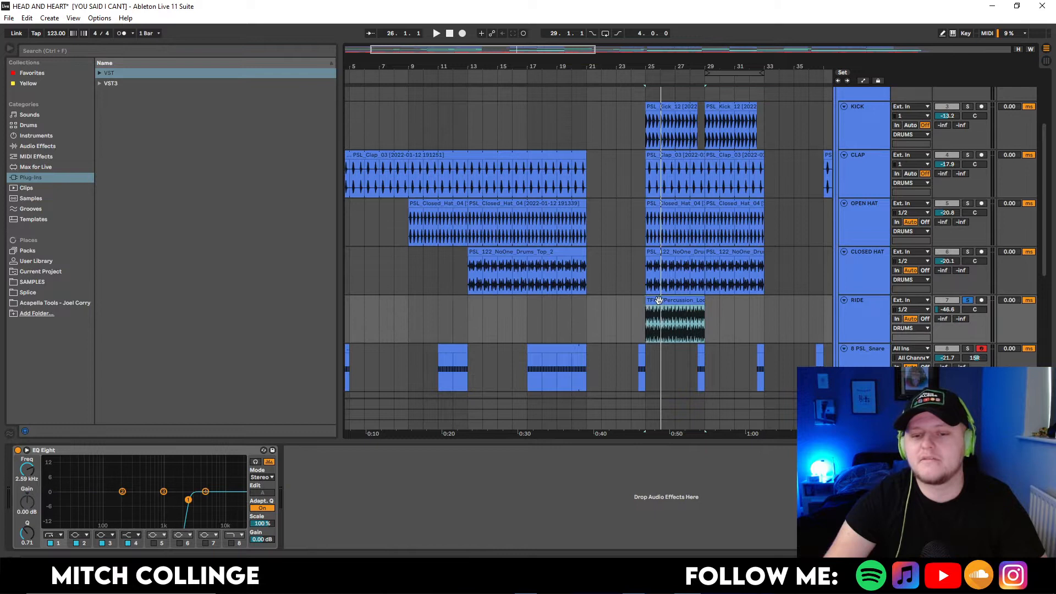
pyautogui.press('space')
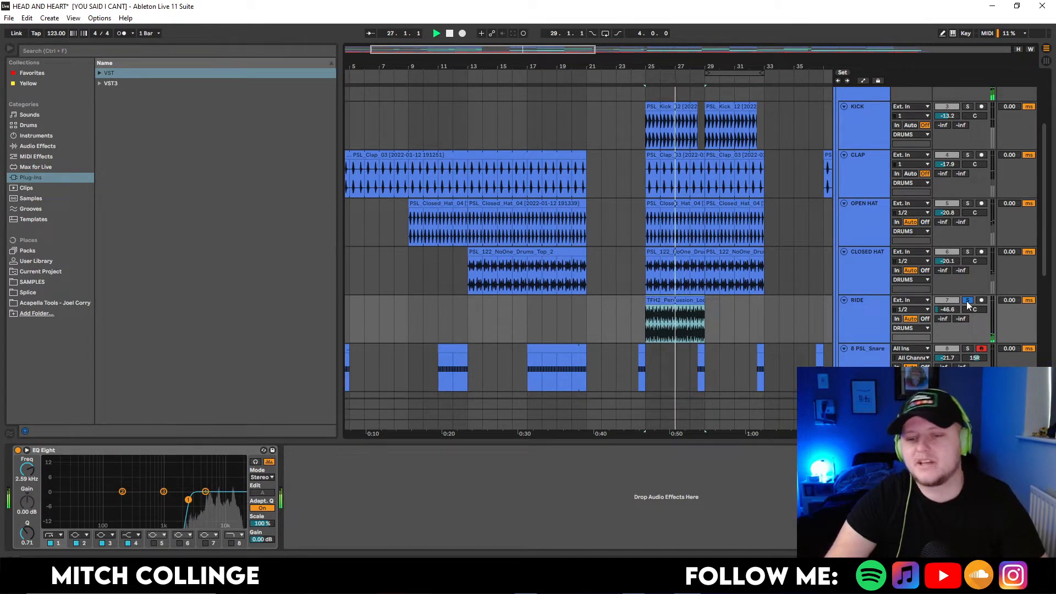
# - Expand the INSTRUMENTS group, solo the 14 M1 track and play its clip from bar 1 with its devices shown
pyautogui.scroll(-5, 778, 292)
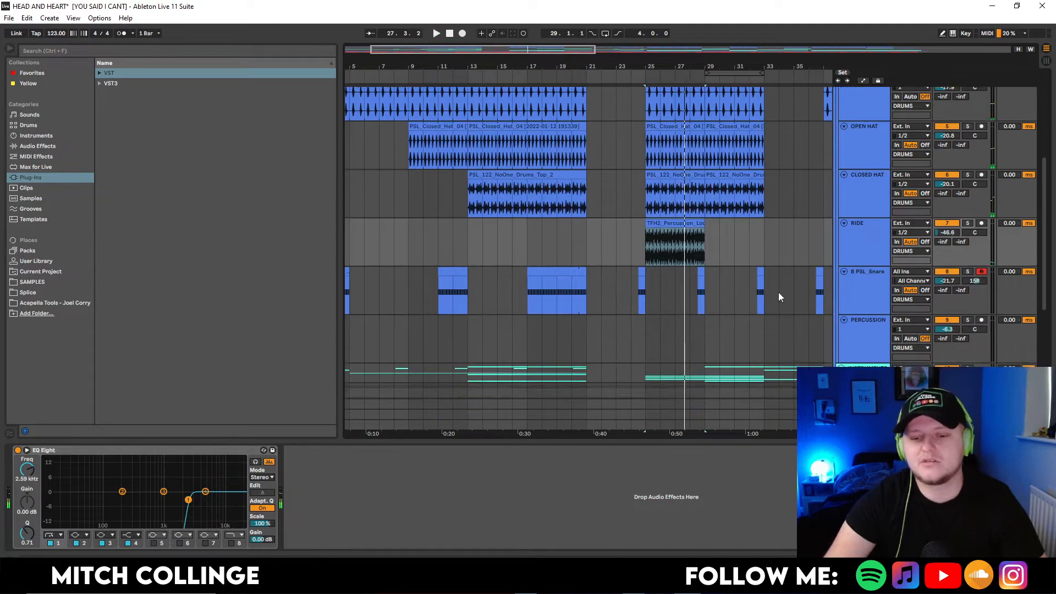
pyautogui.click(842, 313)
pyautogui.scroll(-10, 770, 297)
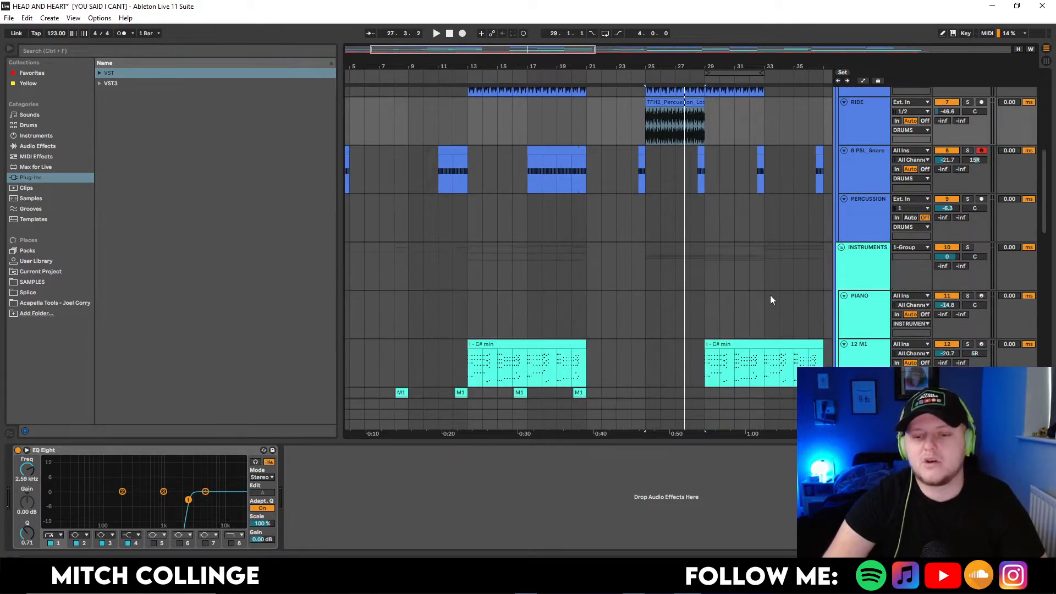
pyautogui.scroll(-7, 770, 295)
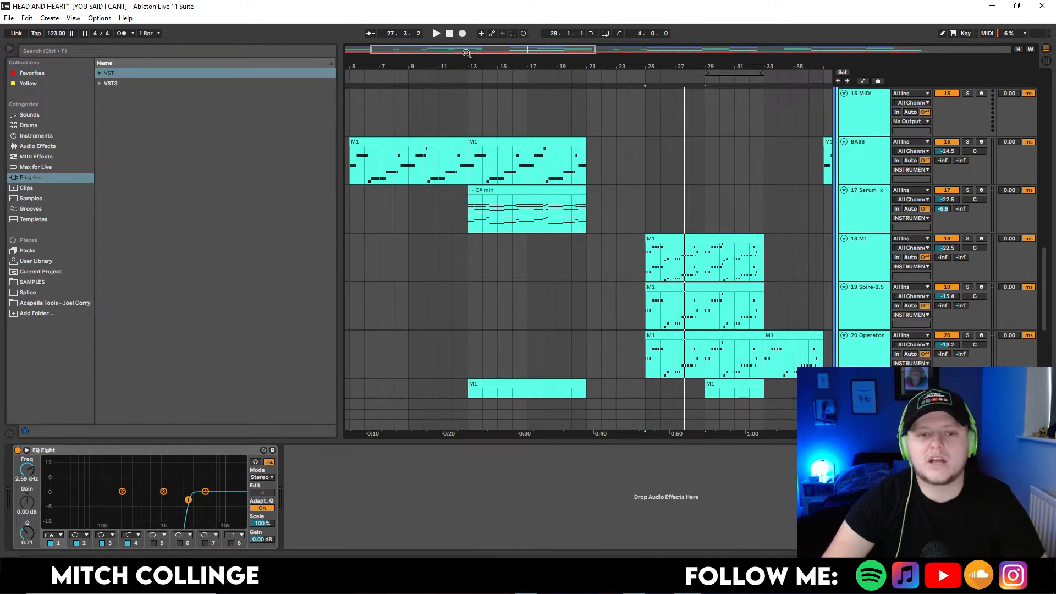
pyautogui.moveTo(464, 54); pyautogui.dragTo(438, 53)
pyautogui.scroll(3, 440, 156)
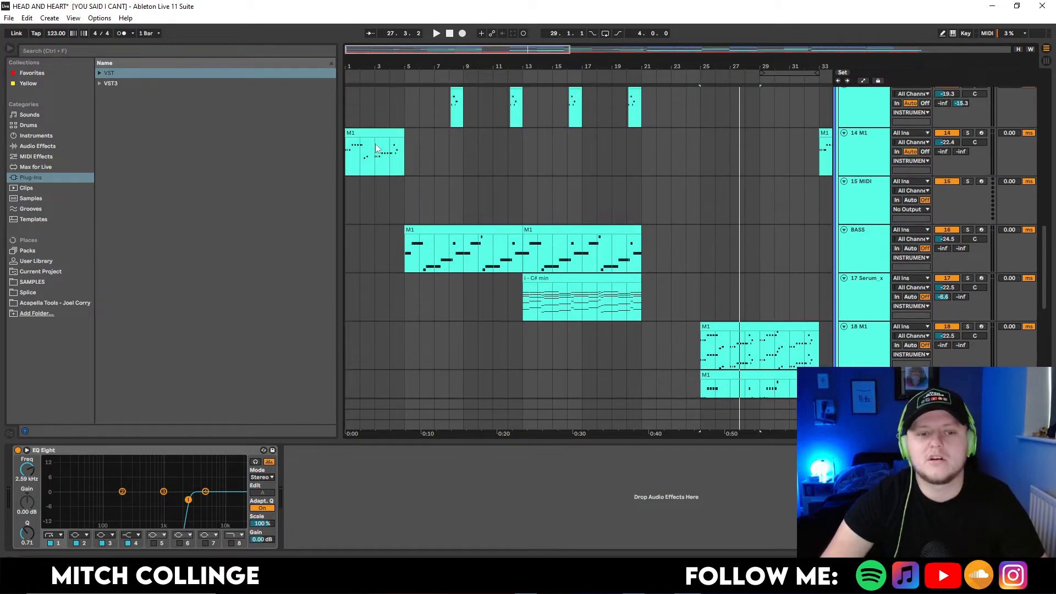
pyautogui.click(386, 147)
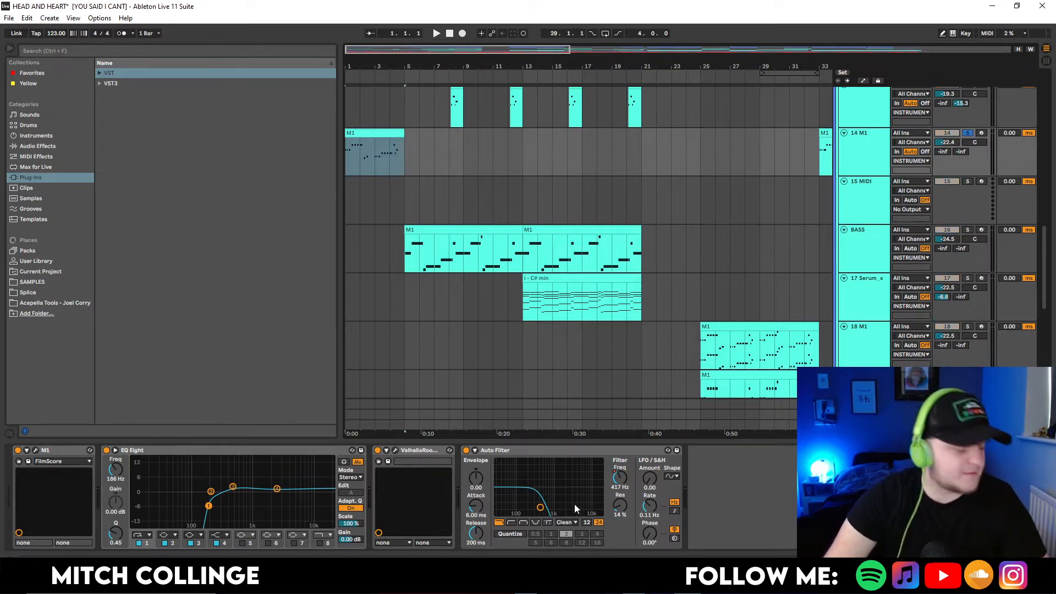
pyautogui.press('space')
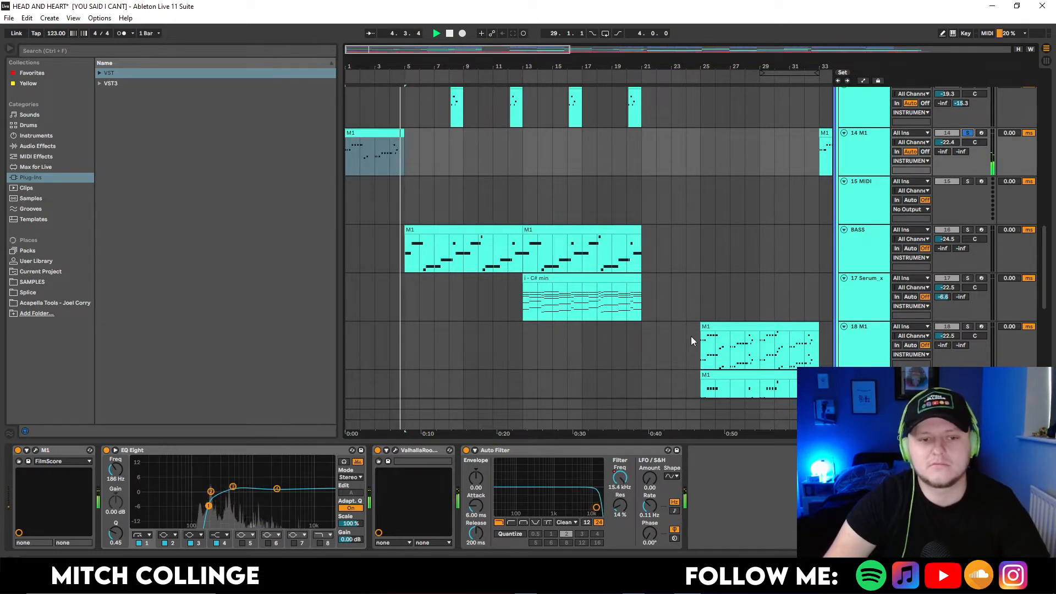
# - Solo the BASS track, inspect its Serum preset BA - Flume Reece while playing from bar 5, and close the plug-in window
pyautogui.click(448, 230)
pyautogui.click(968, 229)
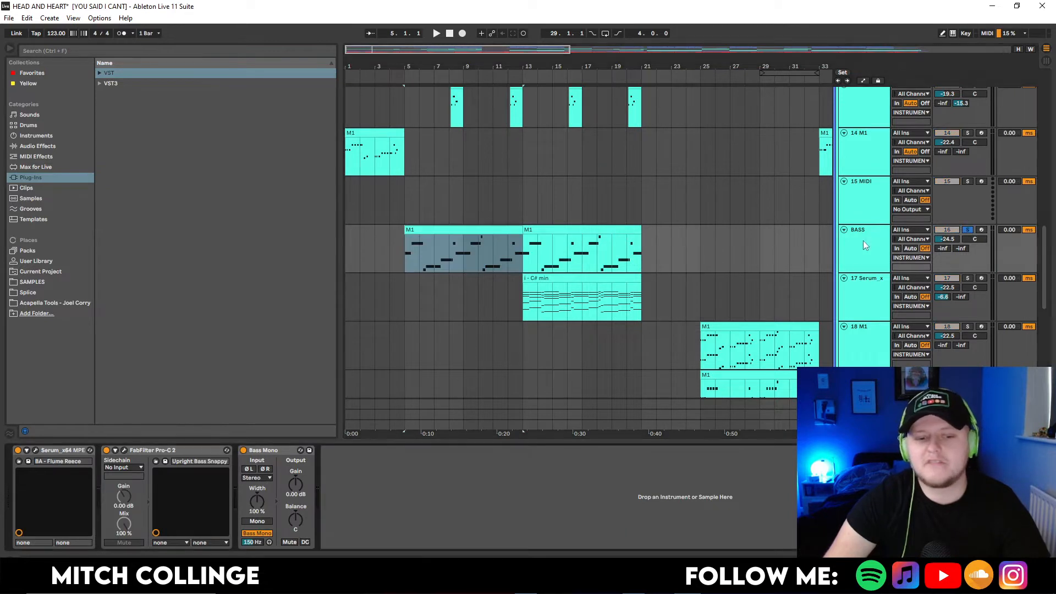
pyautogui.click(36, 450)
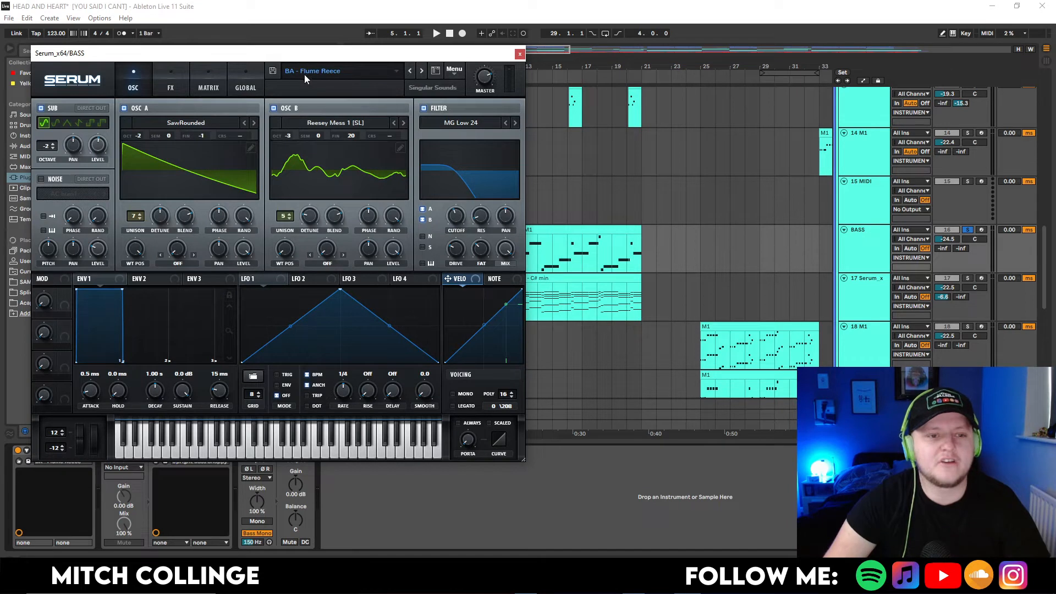
pyautogui.press('space')
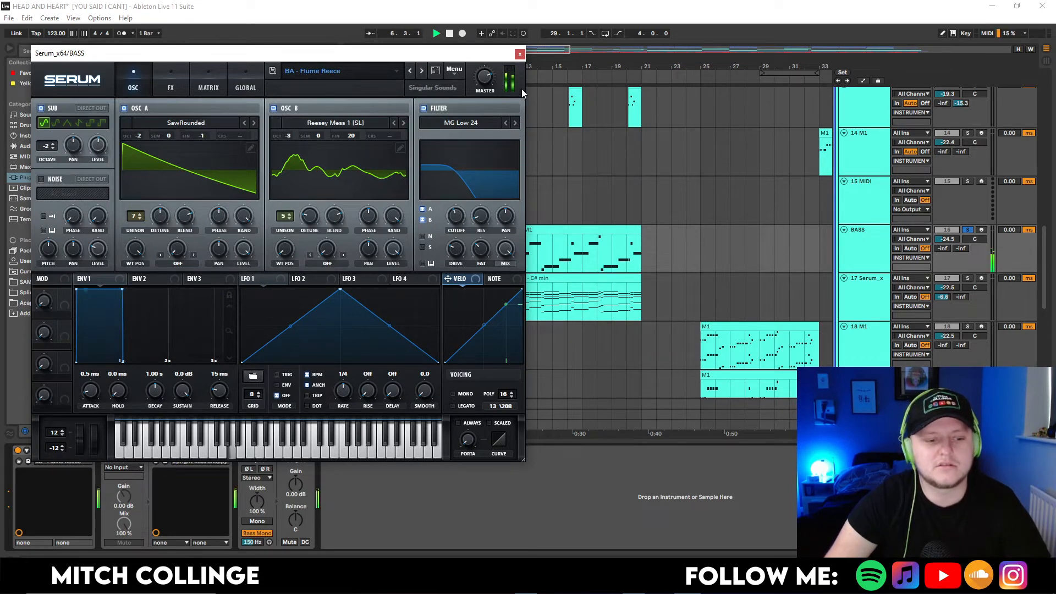
pyautogui.press('space')
pyautogui.click(520, 53)
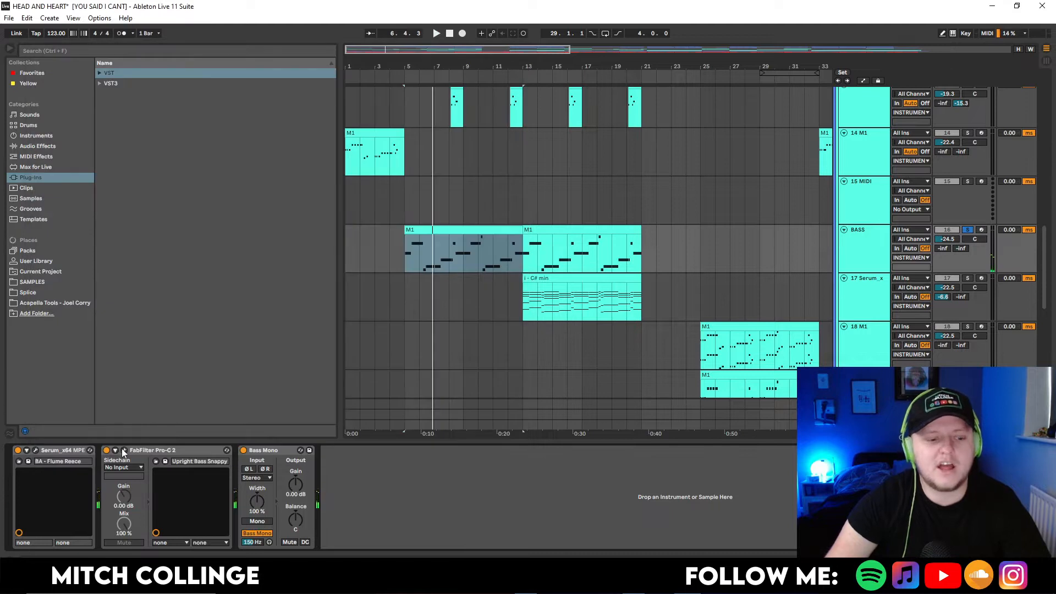
# - Inspect the BASS track's FabFilter Pro-C 2 during playback, close it, unsolo the track and play the full mix from bar 5
pyautogui.click(124, 451)
pyautogui.press('space')
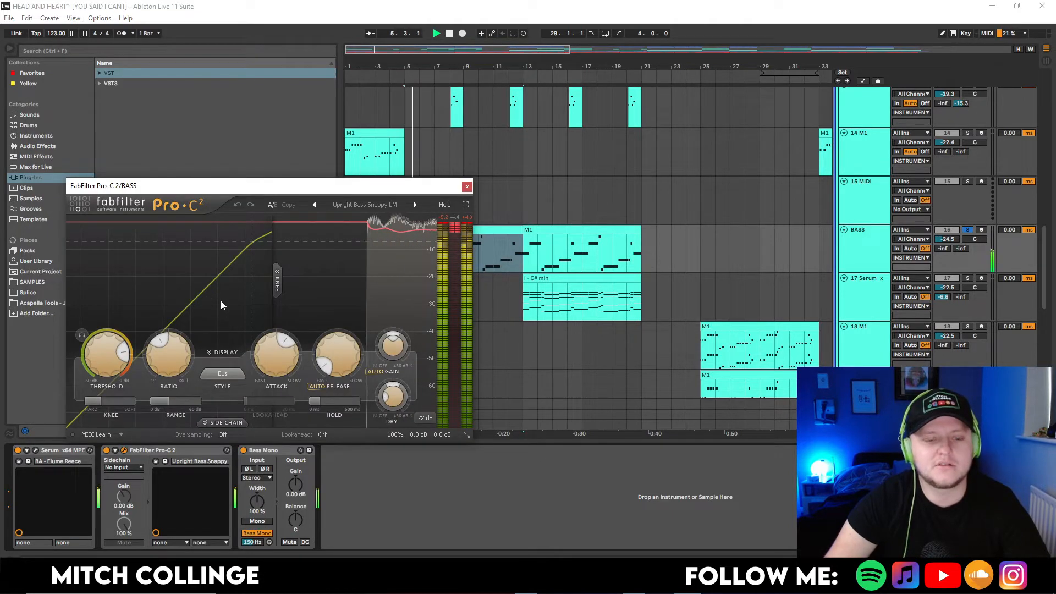
pyautogui.click(467, 188)
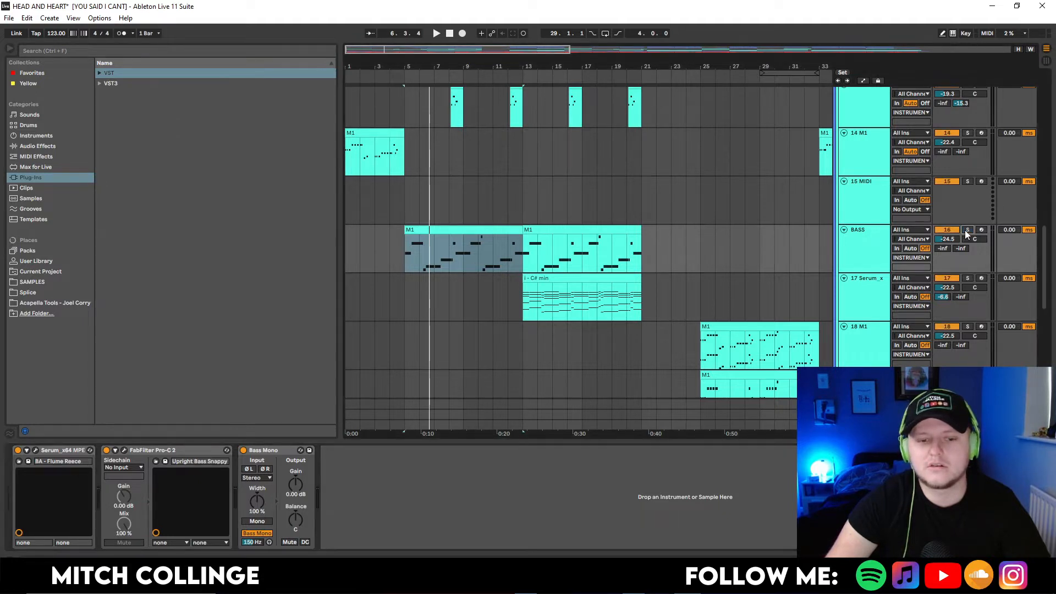
pyautogui.press('space')
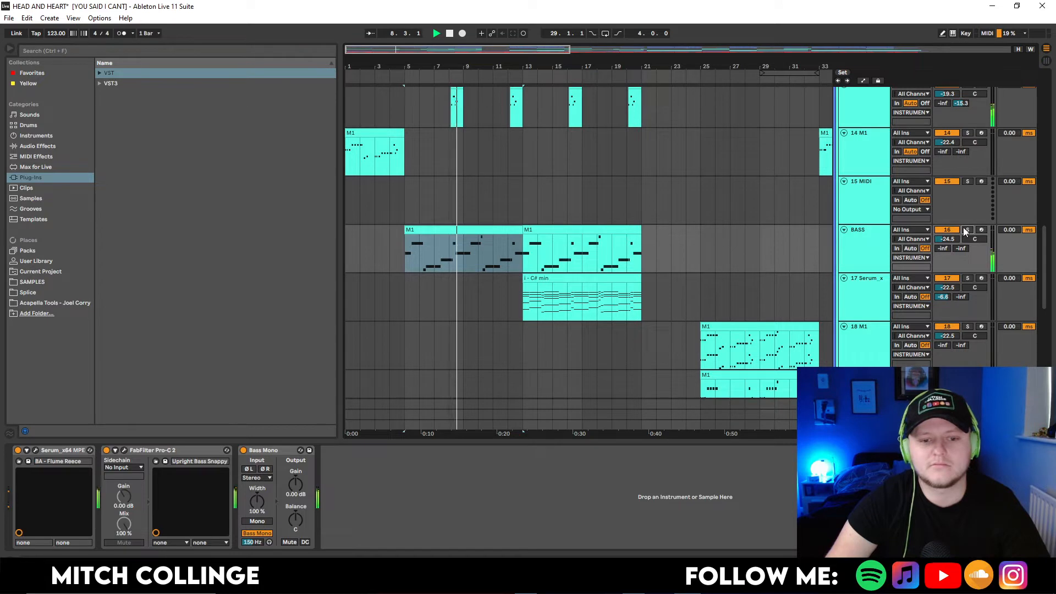
# - Solo the 13 M1 track and inspect the ValhallaRoom reverb settings on 13 M1 and 14 M1, closing each plug-in window
pyautogui.scroll(2, 454, 158)
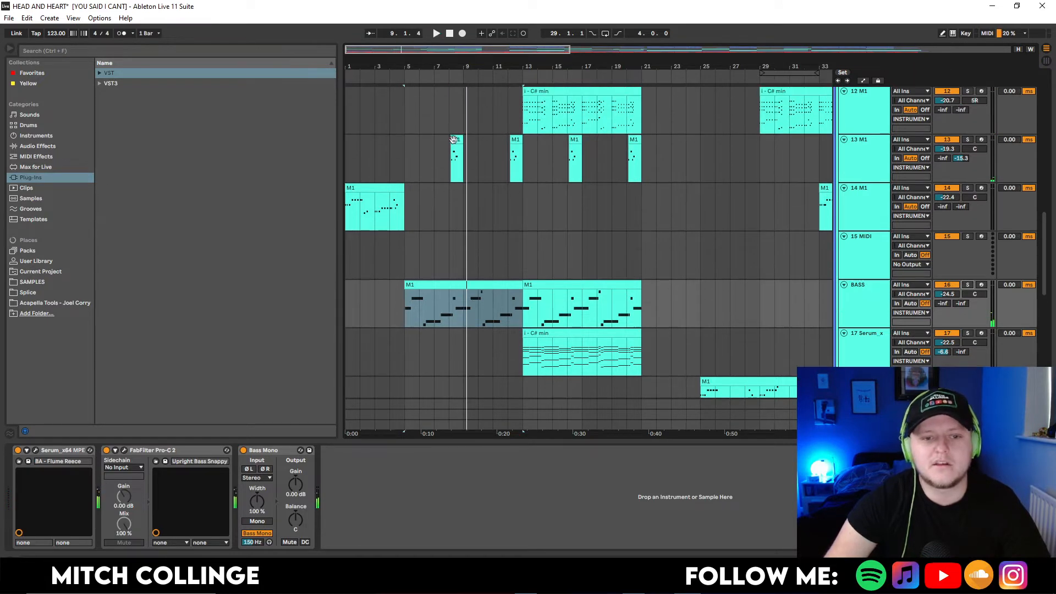
pyautogui.click(455, 139)
pyautogui.click(968, 140)
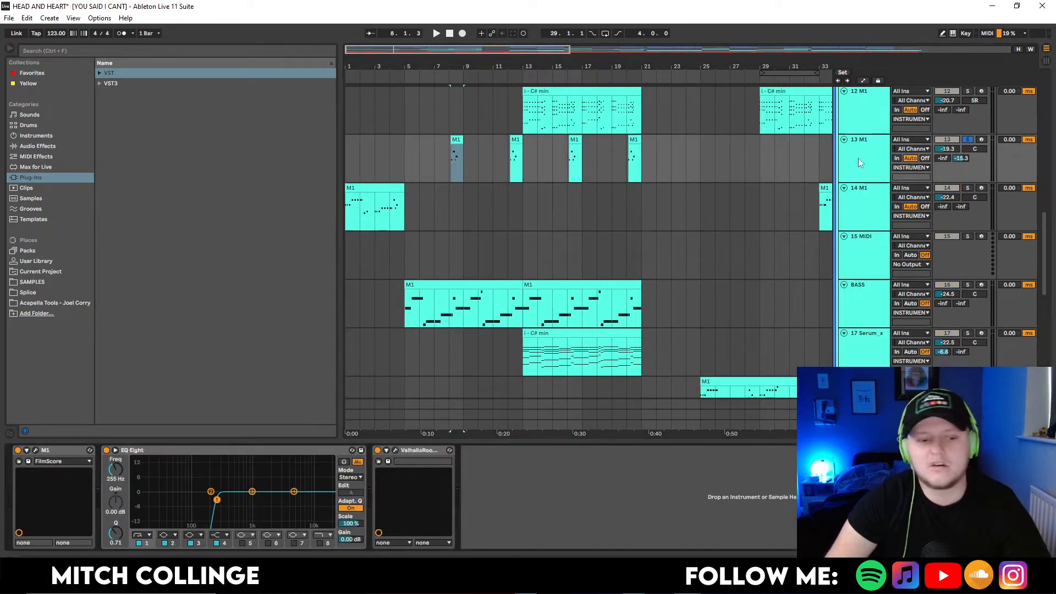
pyautogui.click(396, 450)
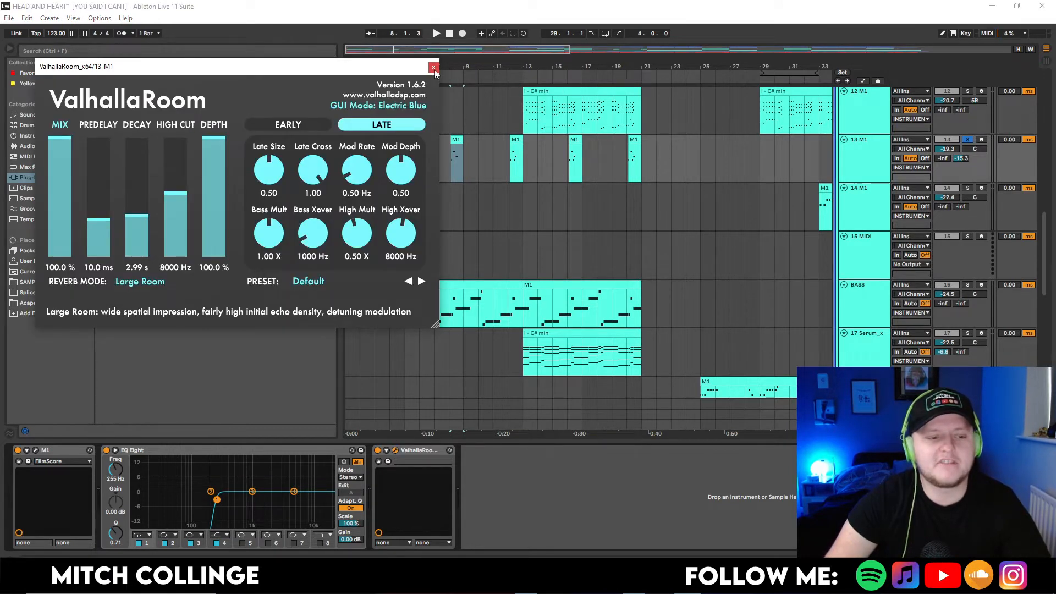
pyautogui.click(434, 68)
pyautogui.click(864, 204)
pyautogui.click(395, 451)
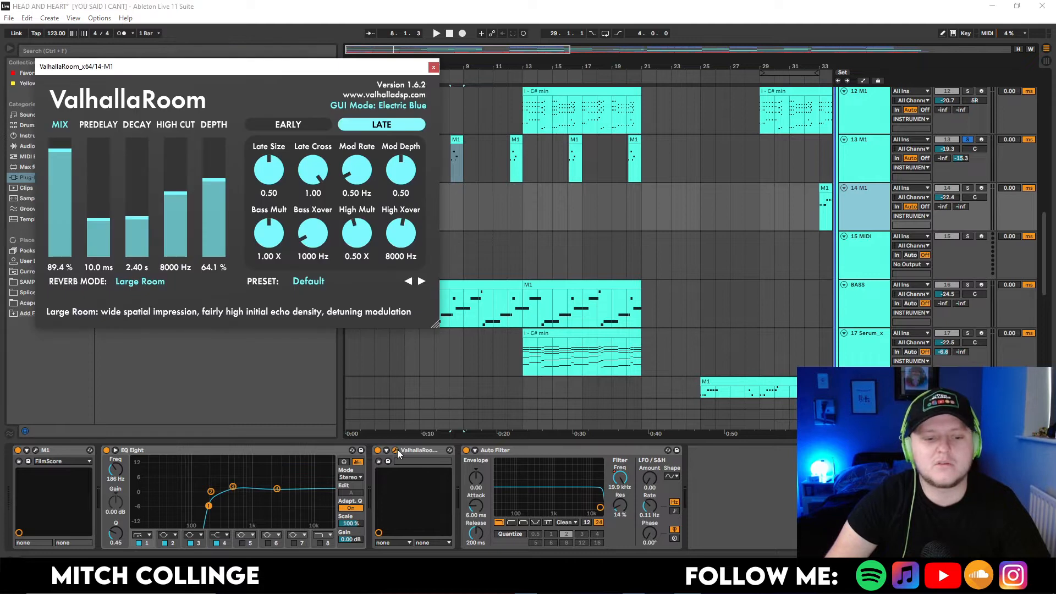
pyautogui.click(434, 67)
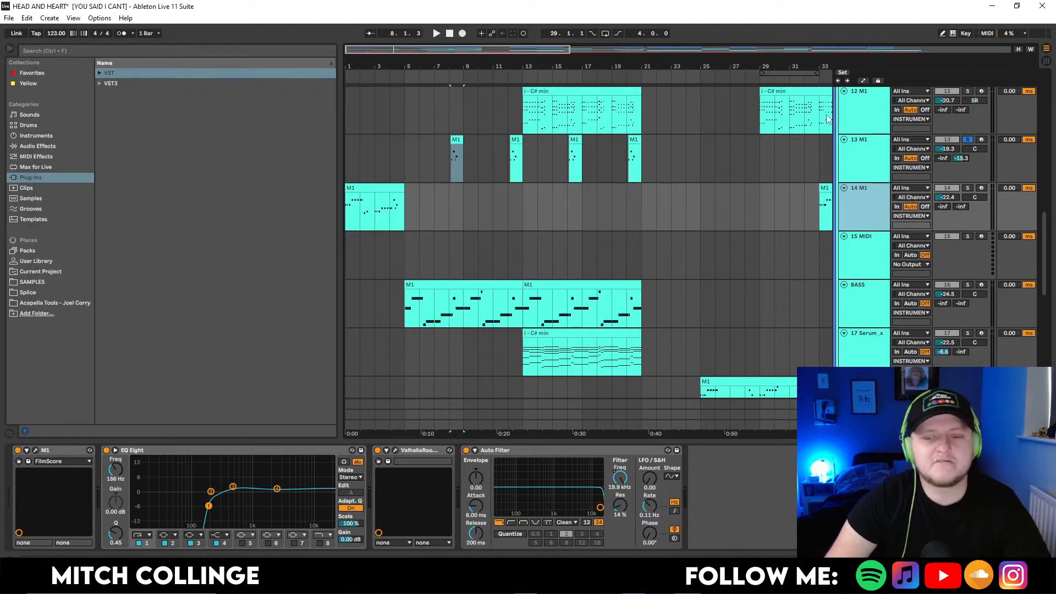
# - Unsolo 13 M1 and play the instruments together from just before bar 8, repeating the passage once
pyautogui.click(452, 127)
pyautogui.press('space')
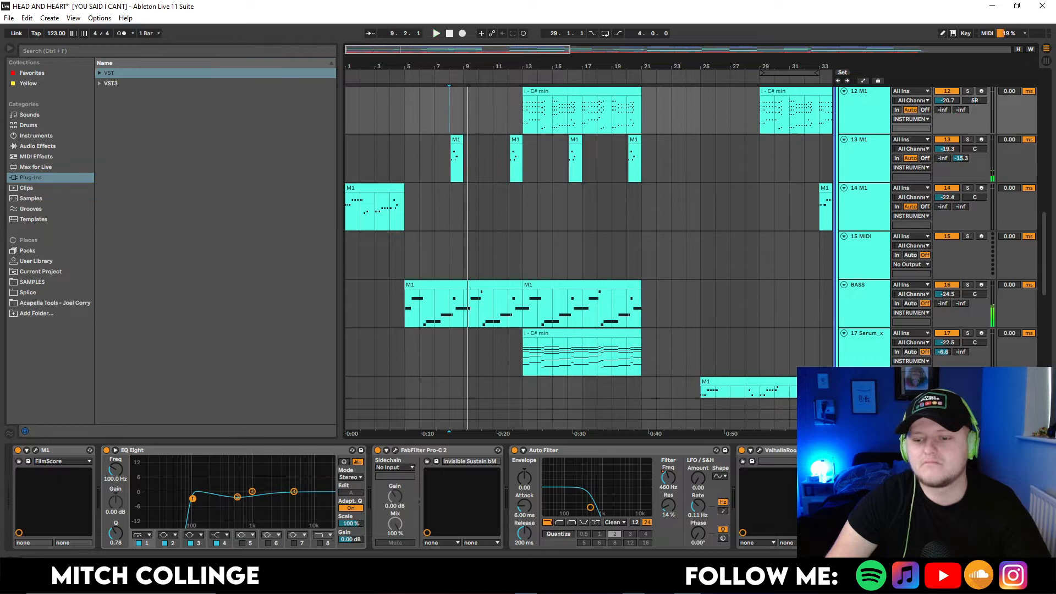
pyautogui.press('space')
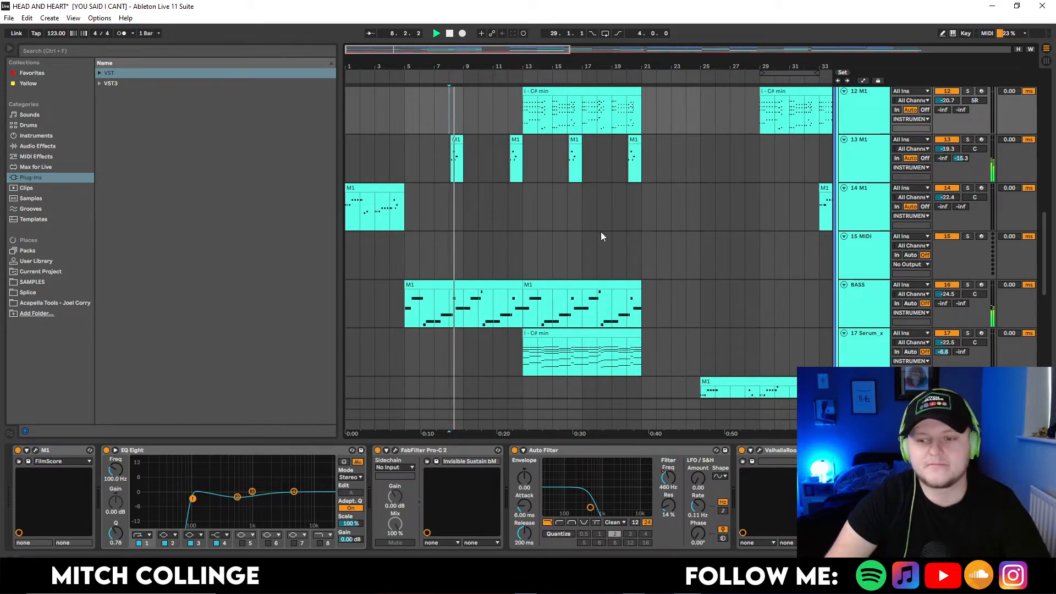
pyautogui.press('space')
# - Solo the 17 Serum track, play its clip from bar 13 and inspect its PD_Canva preset in Serum, closing the plug-in window
pyautogui.scroll(2, 493, 207)
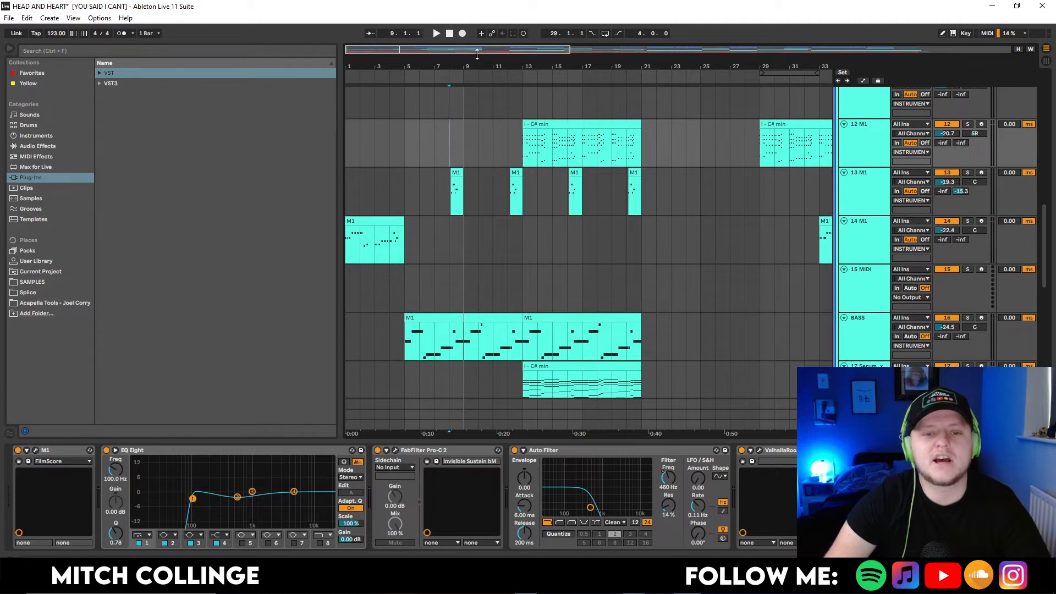
pyautogui.scroll(-3, 547, 256)
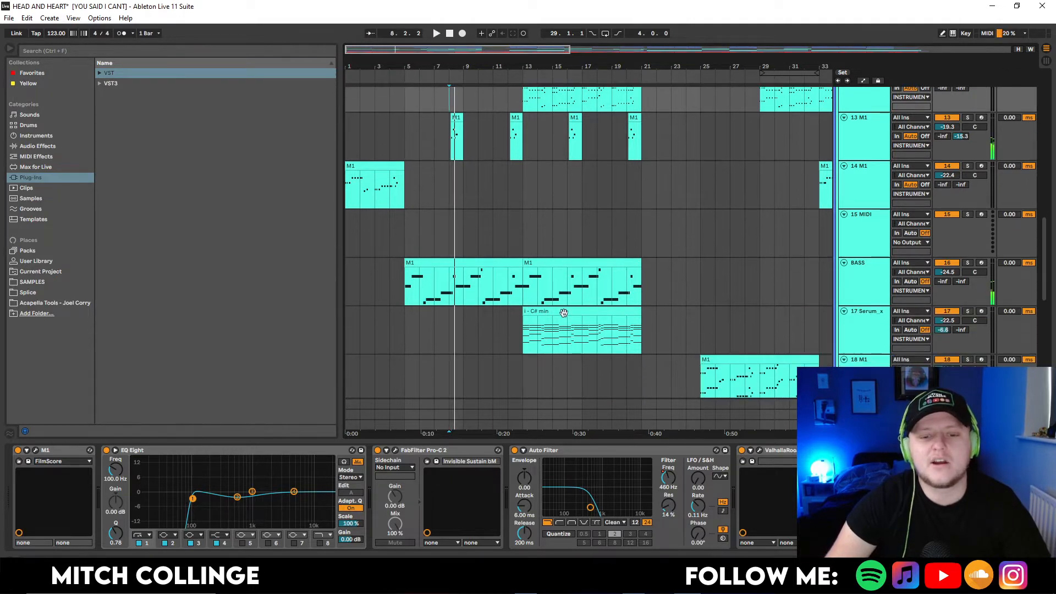
pyautogui.click(564, 312)
pyautogui.click(968, 311)
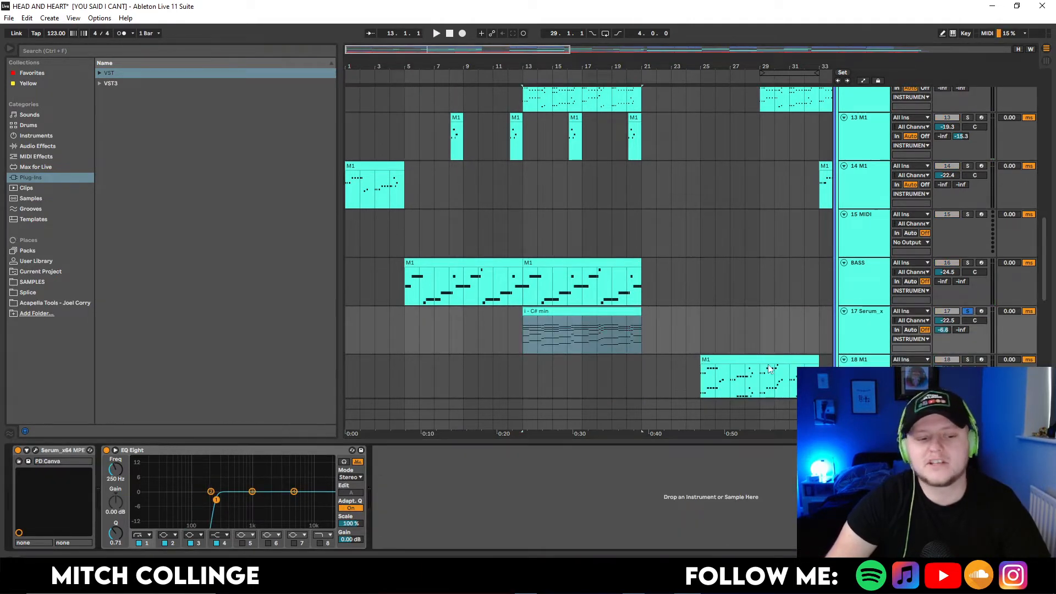
pyautogui.press('space')
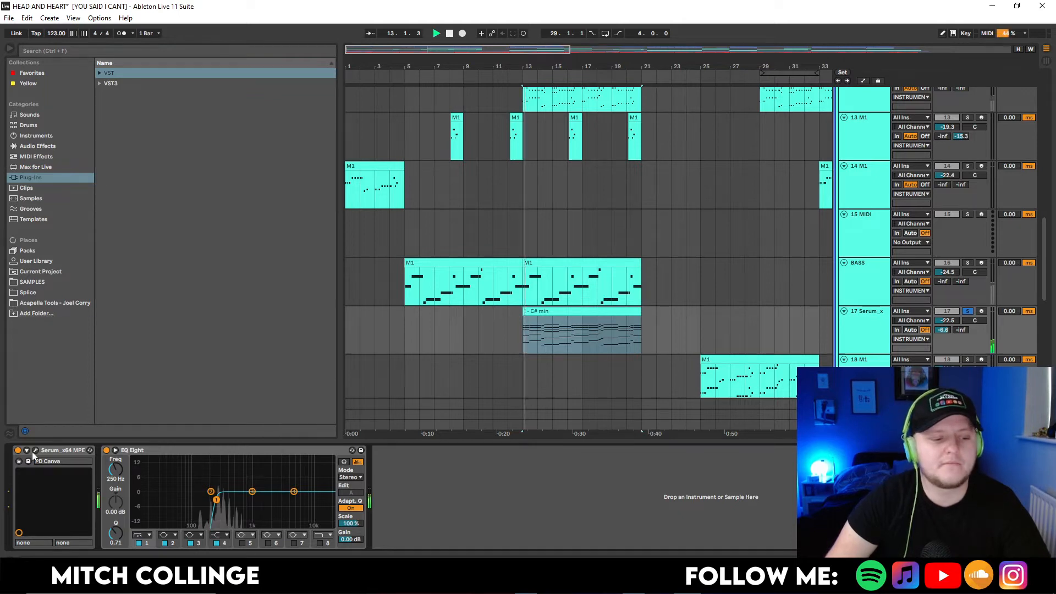
pyautogui.click(36, 450)
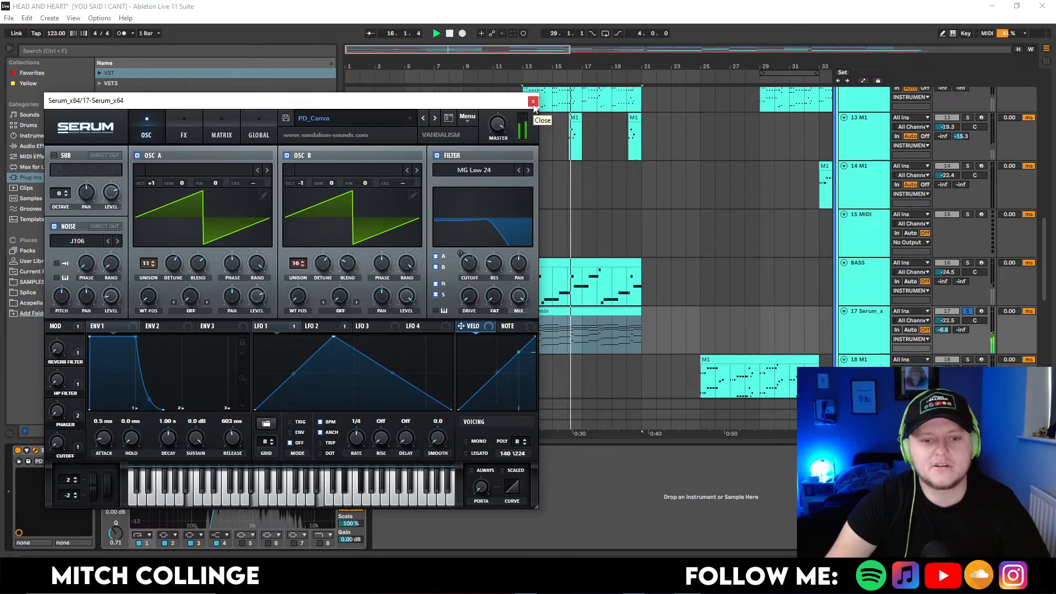
pyautogui.click(533, 103)
# - Solo the 12 M1 track and play its clip from bar 13, temporarily showing its Auto Filter Frequency automation
pyautogui.scroll(3, 714, 202)
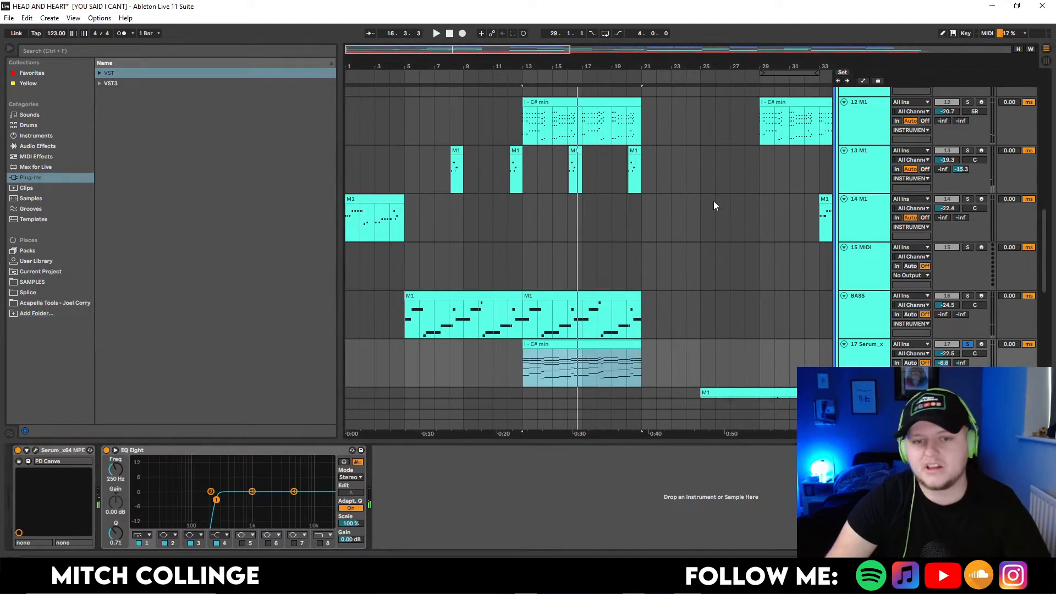
pyautogui.click(969, 114)
pyautogui.click(855, 132)
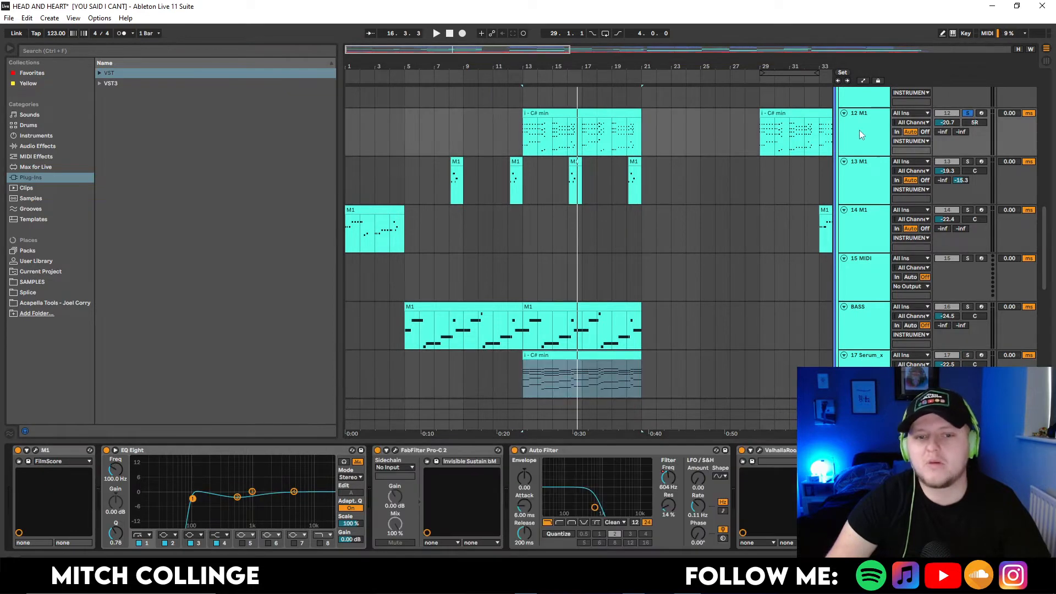
pyautogui.press('space')
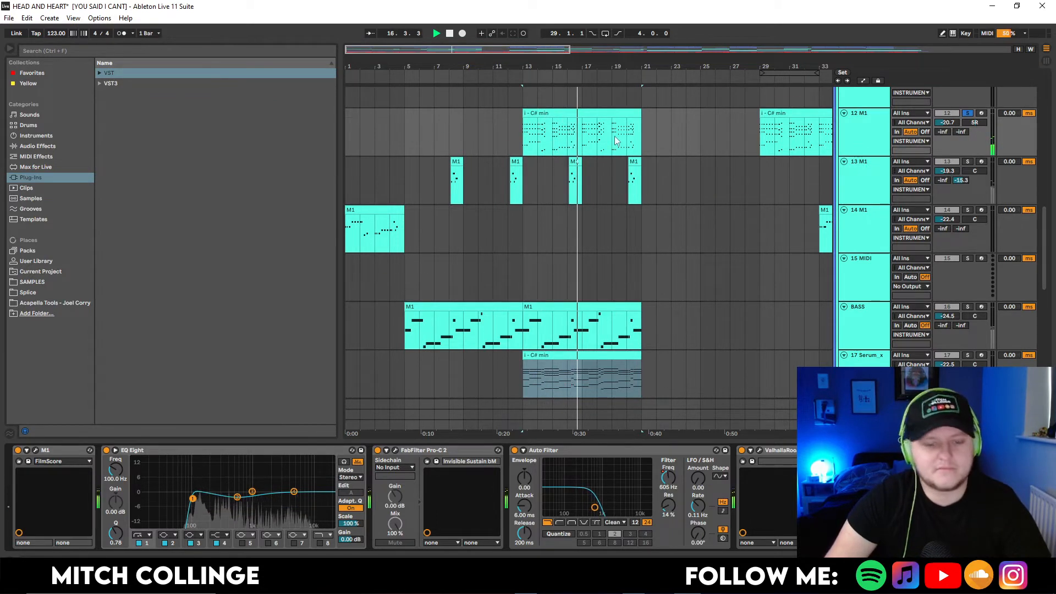
pyautogui.press('a')
pyautogui.click(864, 123)
pyautogui.click(861, 169)
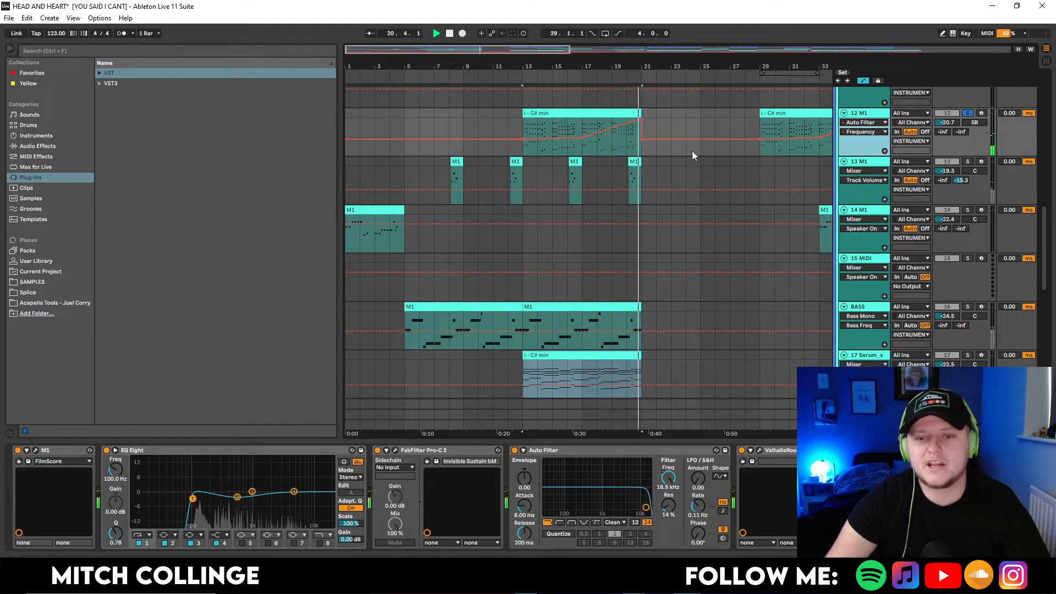
pyautogui.press('a')
pyautogui.press('space')
# - Solo the 21 M1 track and play its clip from bar 17 with the Korg M1 plug-in window open
pyautogui.scroll(1, 608, 149)
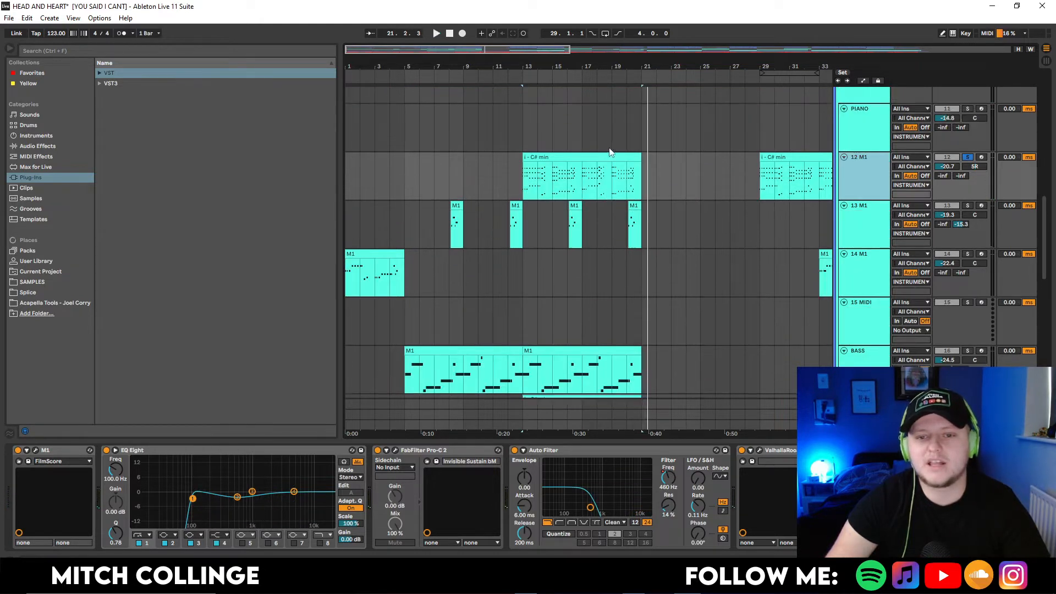
pyautogui.click(609, 147)
pyautogui.scroll(-6, 795, 196)
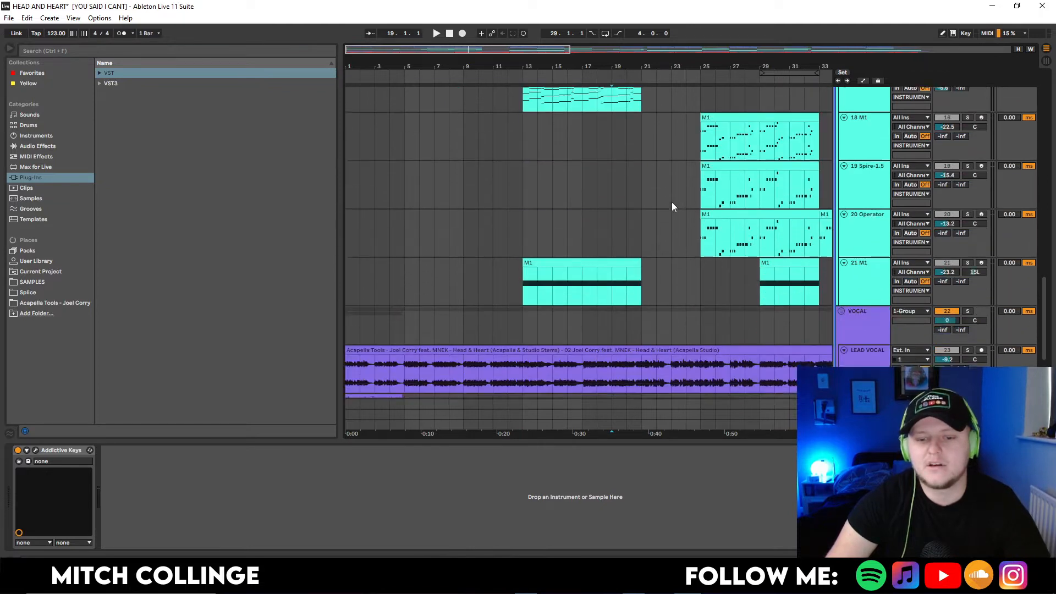
pyautogui.click(585, 240)
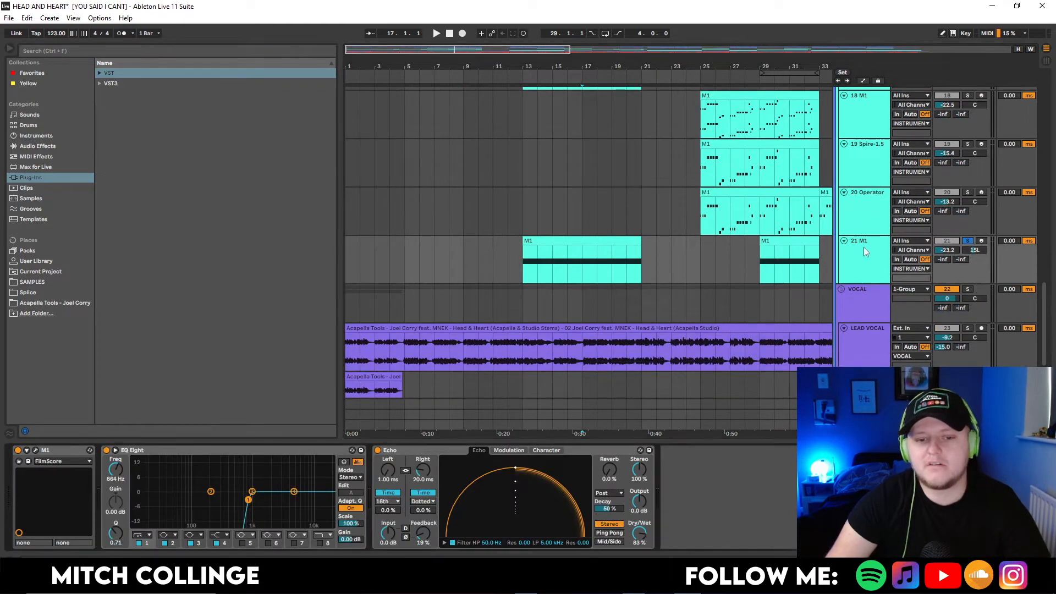
pyautogui.click(36, 451)
pyautogui.press('space')
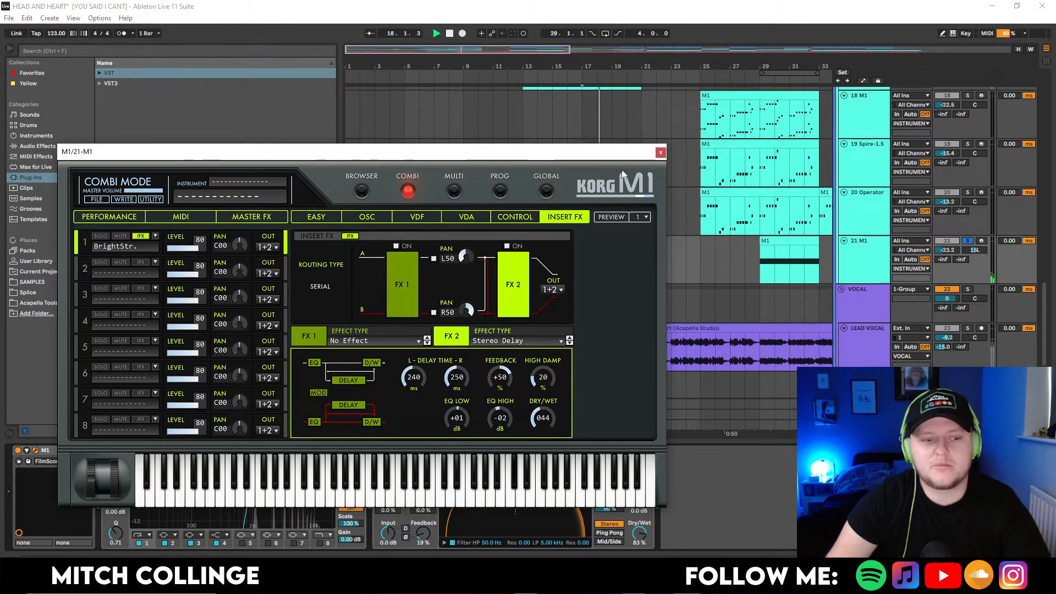
# - Browse the Strings programs for the BrightStr. slot in the Korg M1, and close the browser and plug-in without loading one
pyautogui.click(156, 237)
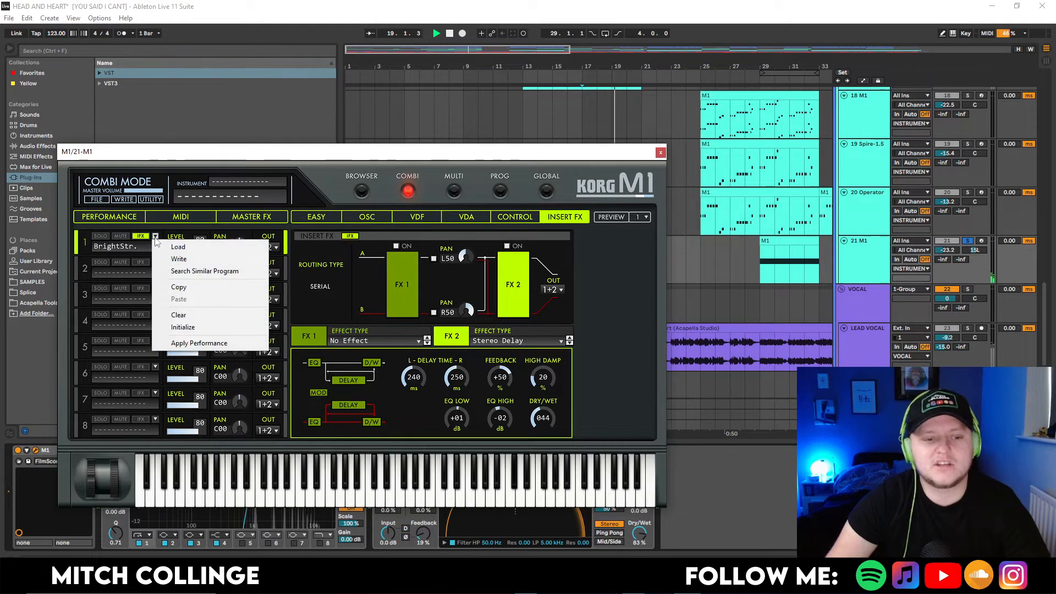
pyautogui.click(180, 251)
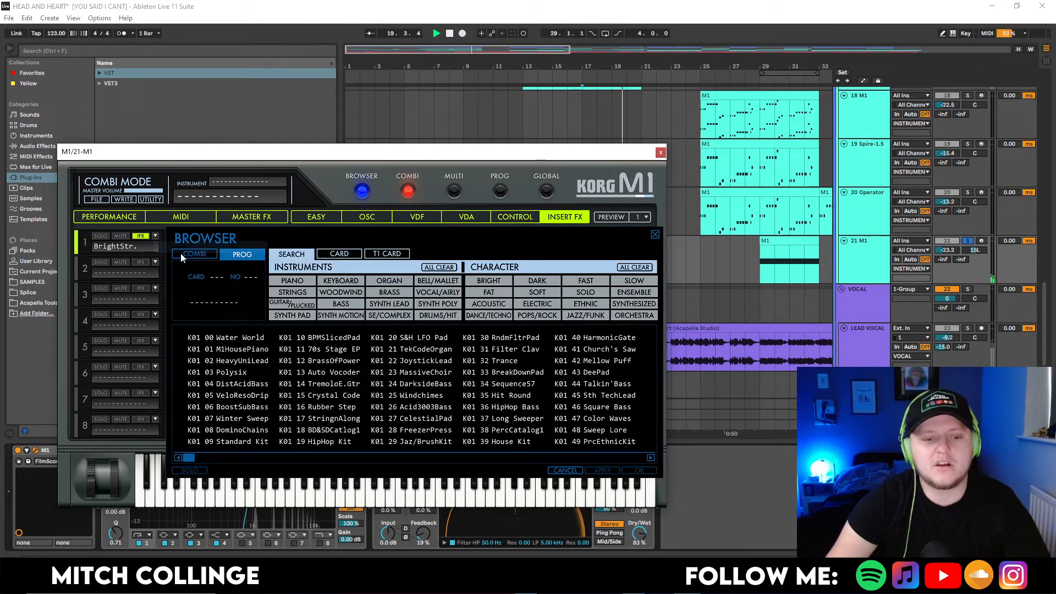
pyautogui.click(293, 293)
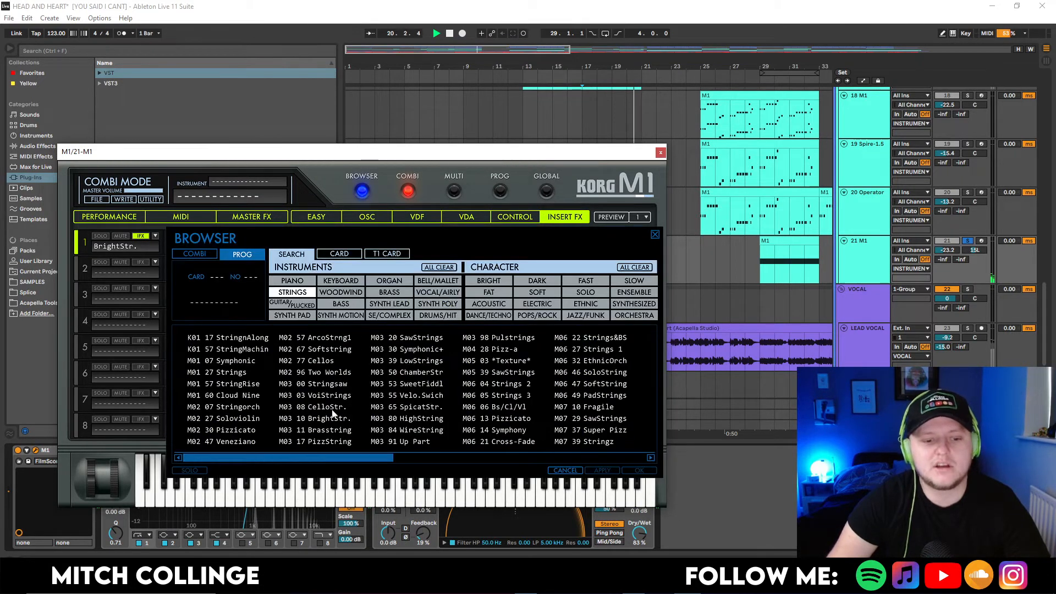
pyautogui.click(654, 235)
pyautogui.click(660, 153)
# - Solo the LEAD VOCAL track, set the playback start to bar 13 and inspect the vocal's effects chain, including EQ Eight
pyautogui.scroll(-1, 800, 296)
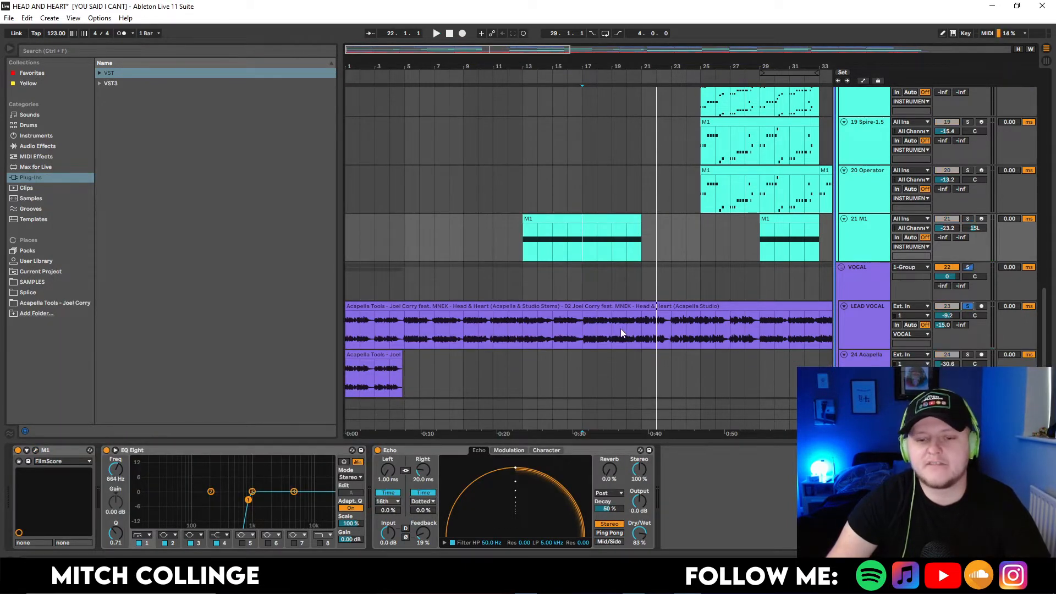
pyautogui.click(520, 286)
pyautogui.click(875, 311)
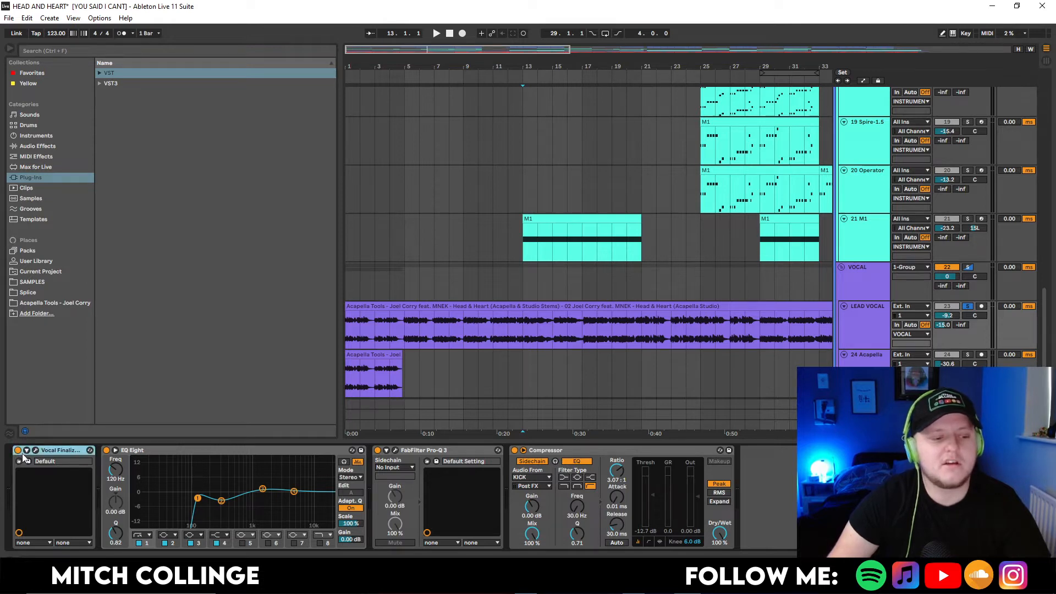
pyautogui.click(107, 451)
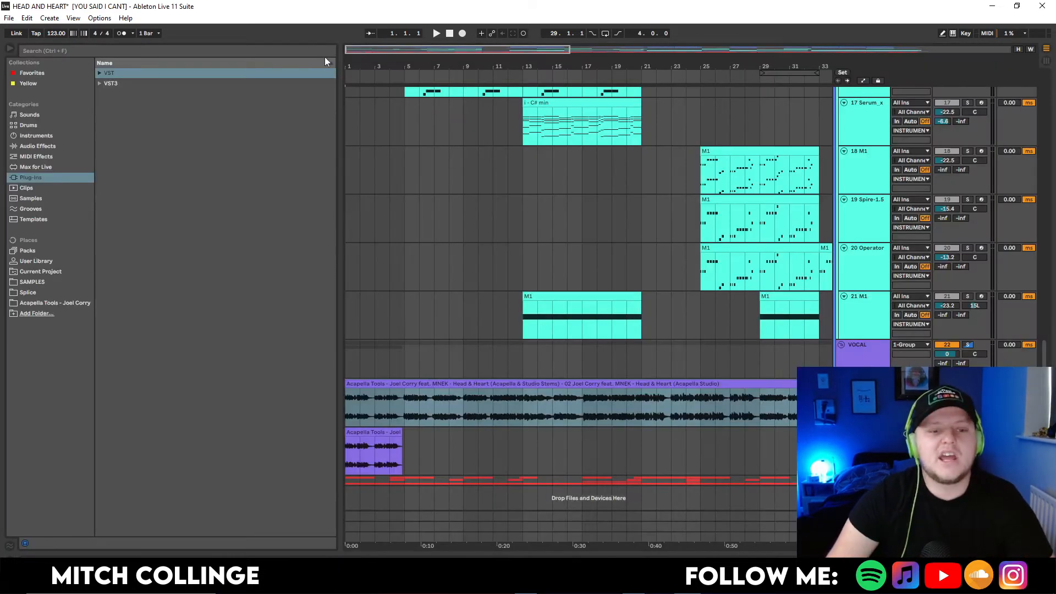
# - Play the lead vocal from bar 1, open its acapella clip to check the warp and pitch settings, and return to the arrangement
pyautogui.press('space')
pyautogui.press('+')
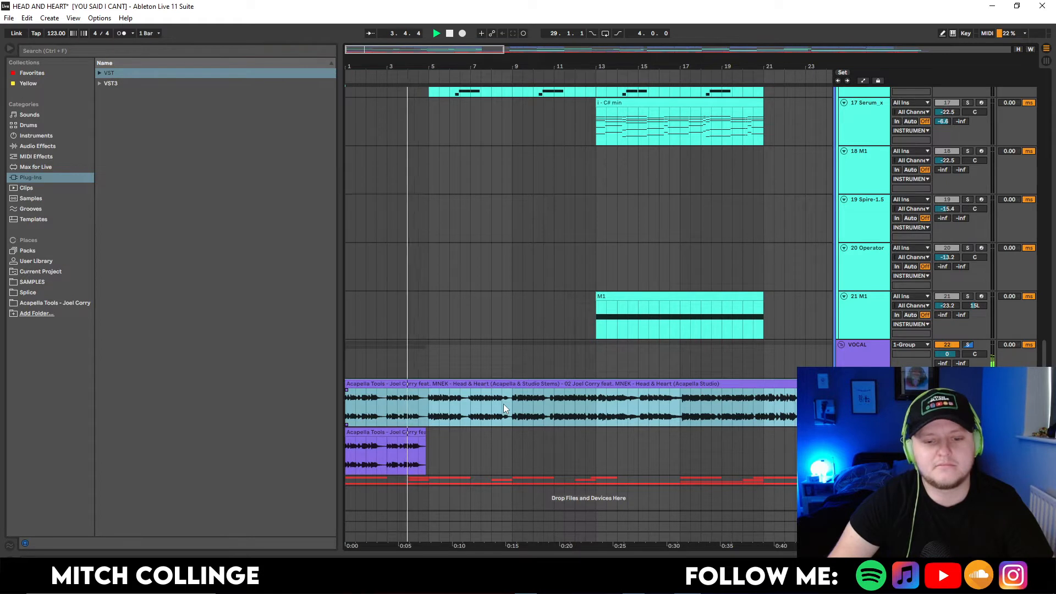
pyautogui.doubleClick(524, 384)
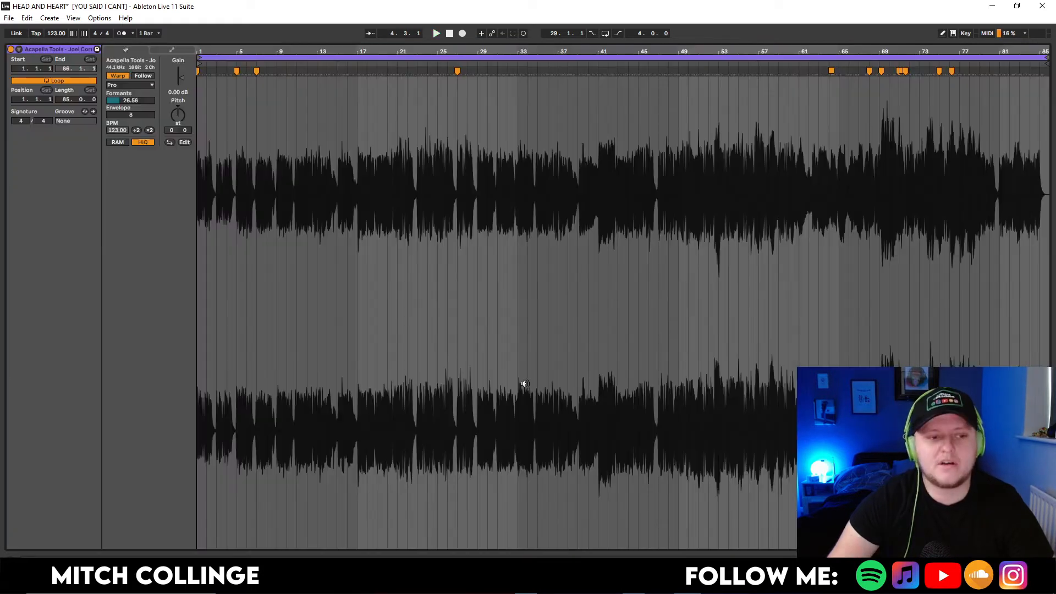
pyautogui.hotkey('ctrl', 'l')
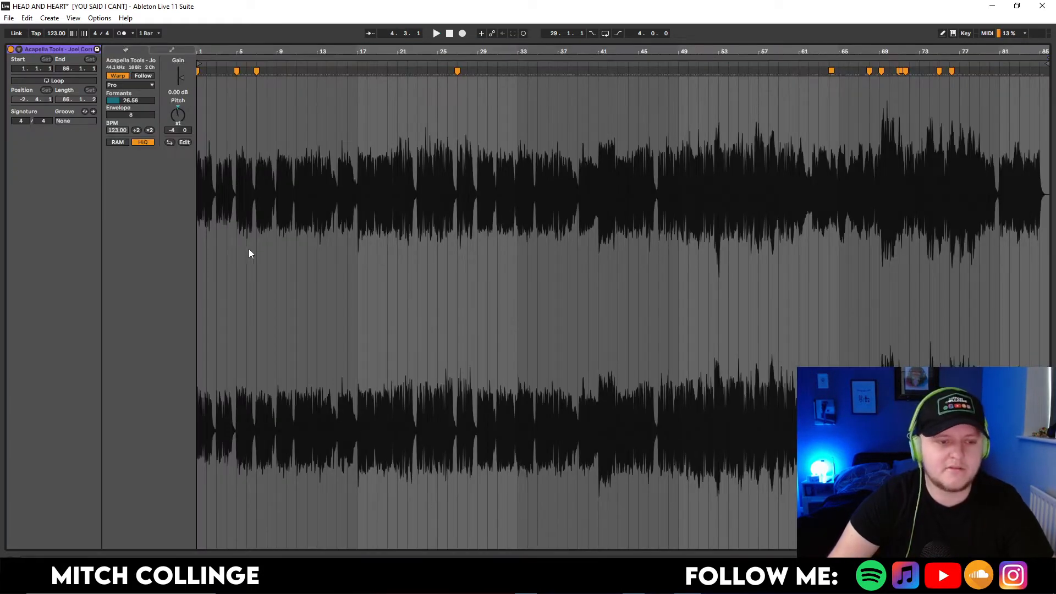
pyautogui.click(329, 41)
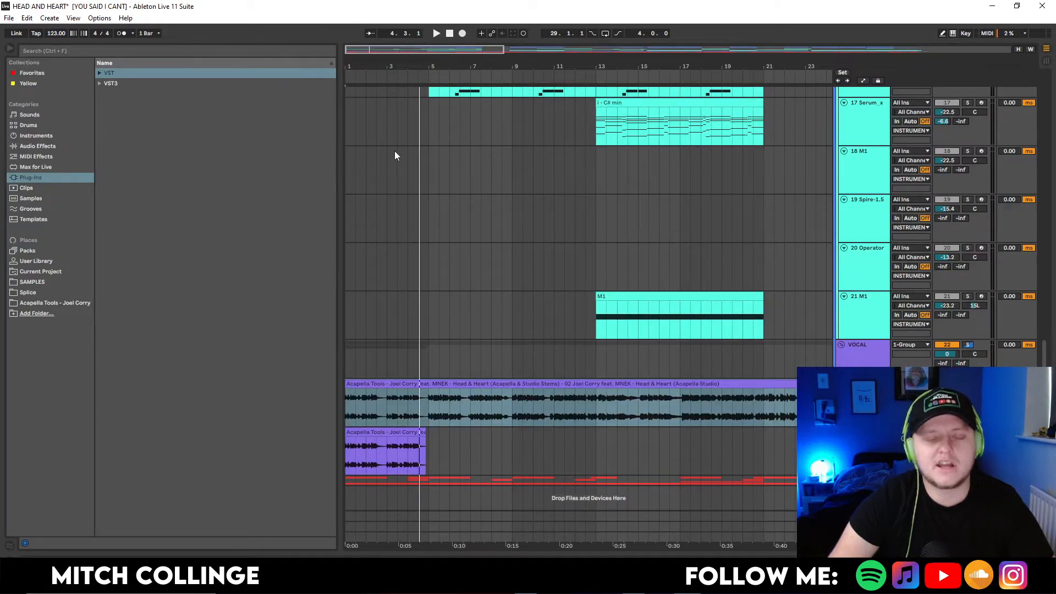
pyautogui.scroll(8, 432, 176)
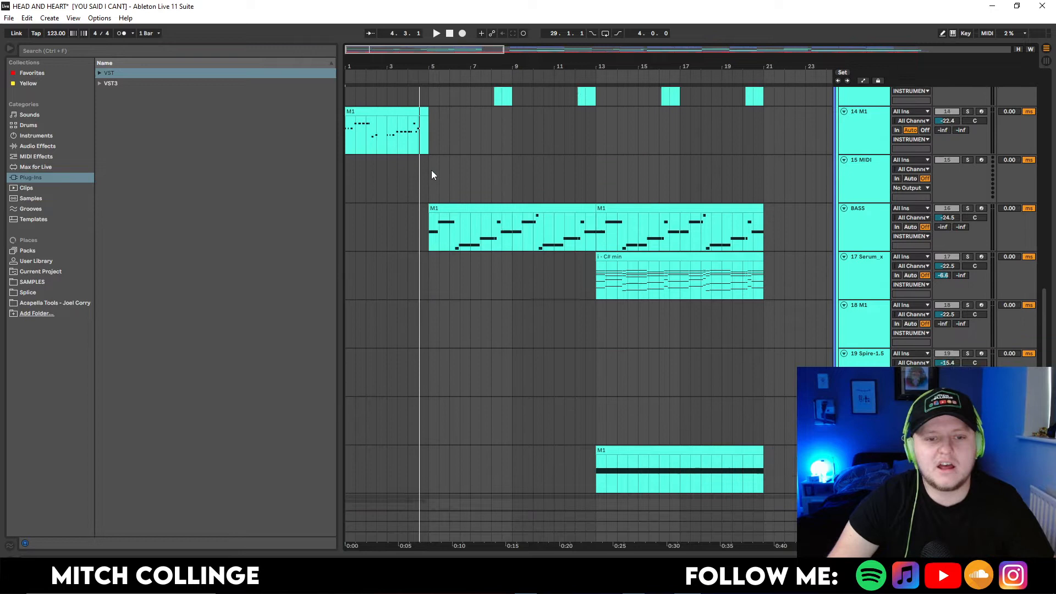
pyautogui.scroll(-8, 432, 171)
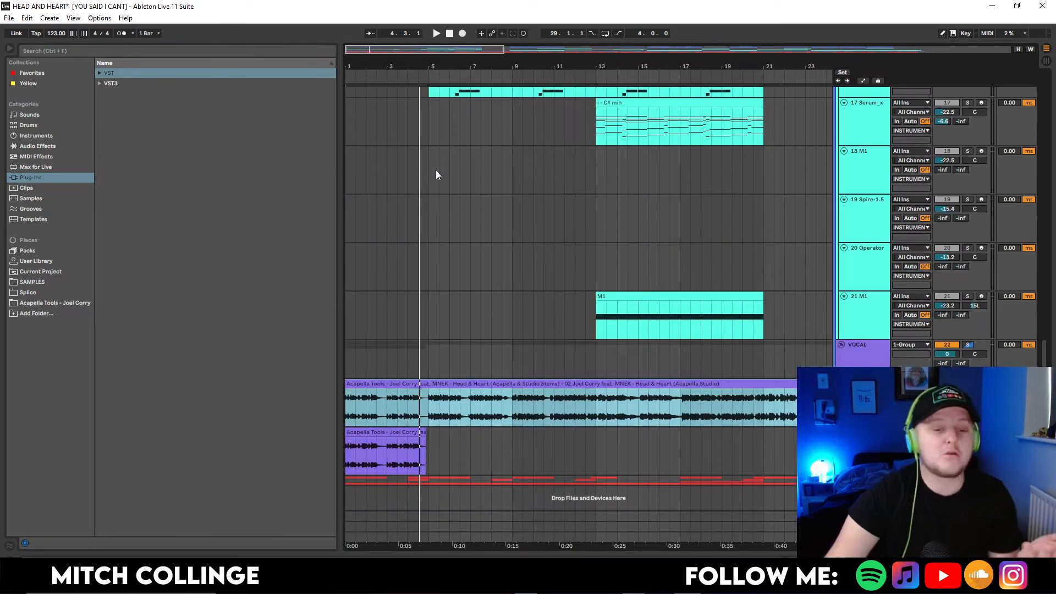
# - Show the LEAD VOCAL track's effects chain and switch on its EQ Eight and FabFilter Pro-Q 3
pyautogui.press('space')
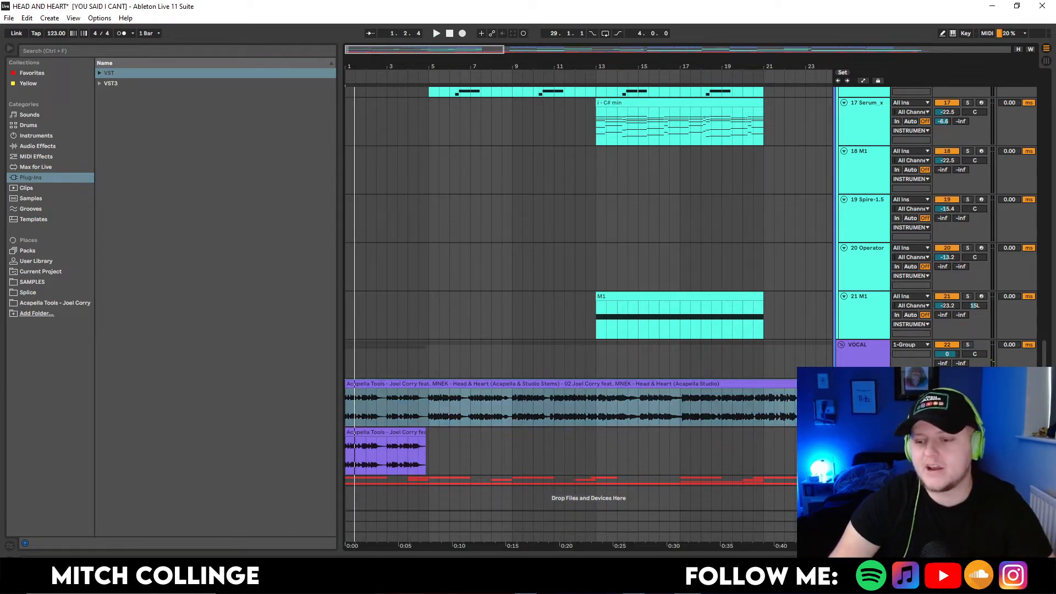
pyautogui.click(390, 430)
pyautogui.doubleClick(866, 432)
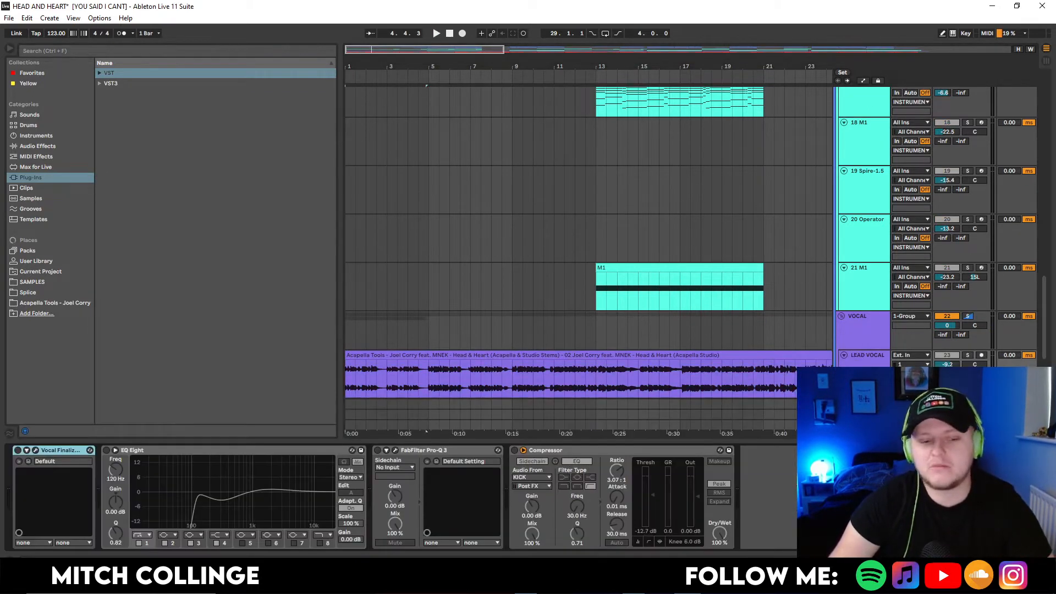
pyautogui.click(107, 451)
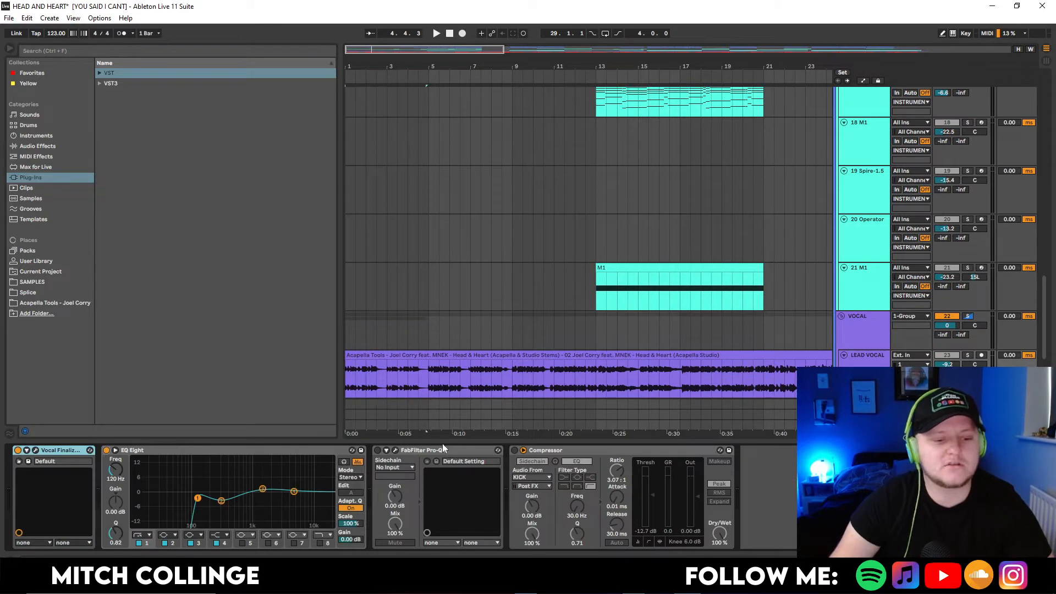
pyautogui.click(377, 454)
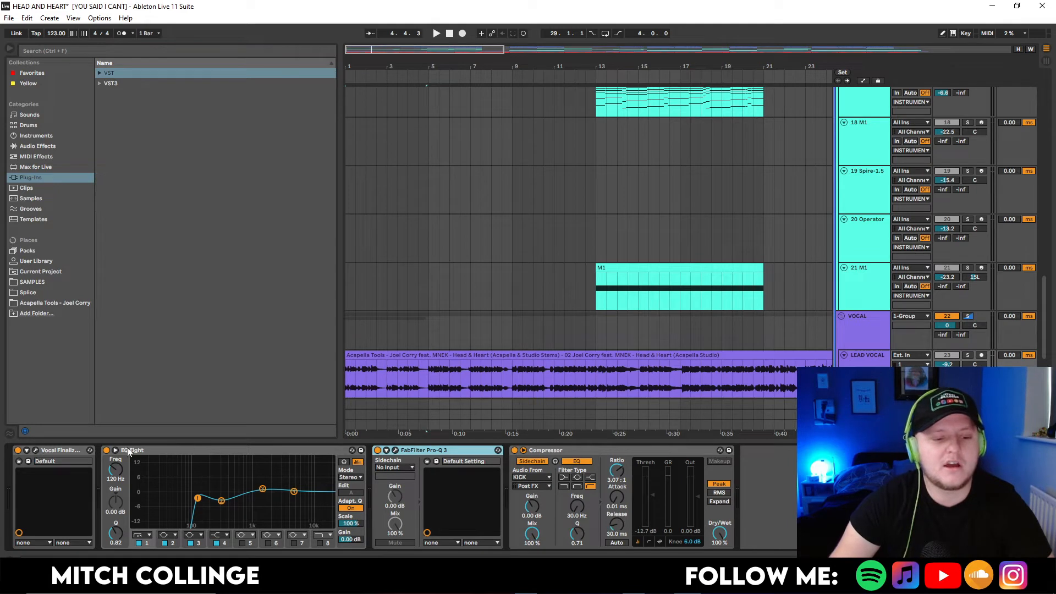
# - Open the Vocal Finalizer plug-in, bypass EQ Eight and FabFilter Pro-Q 3, and play the soloed LEAD VOCAL from bar 1
pyautogui.click(35, 450)
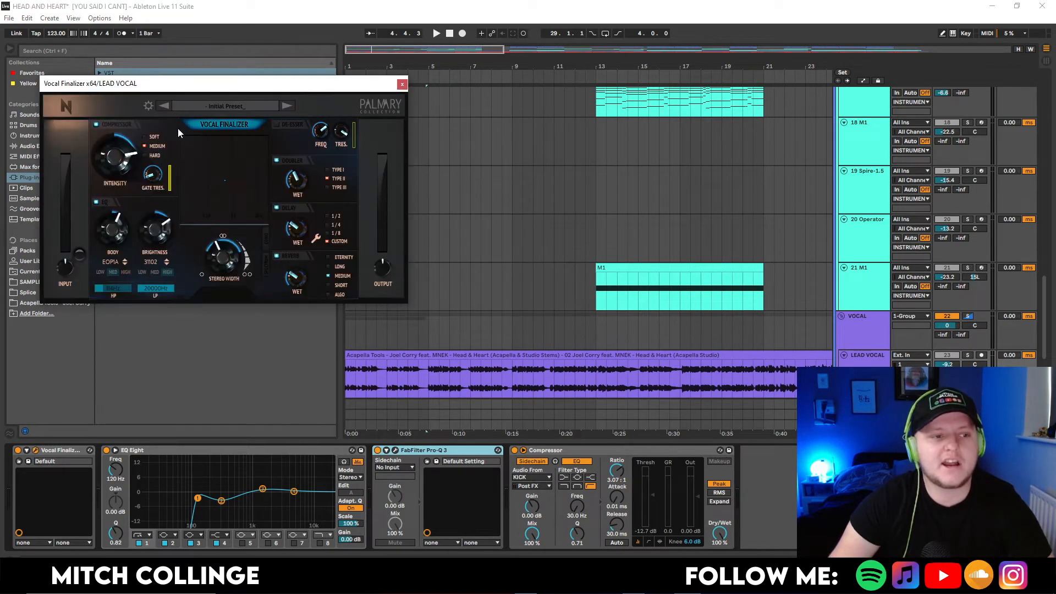
pyautogui.moveTo(214, 88); pyautogui.dragTo(303, 90)
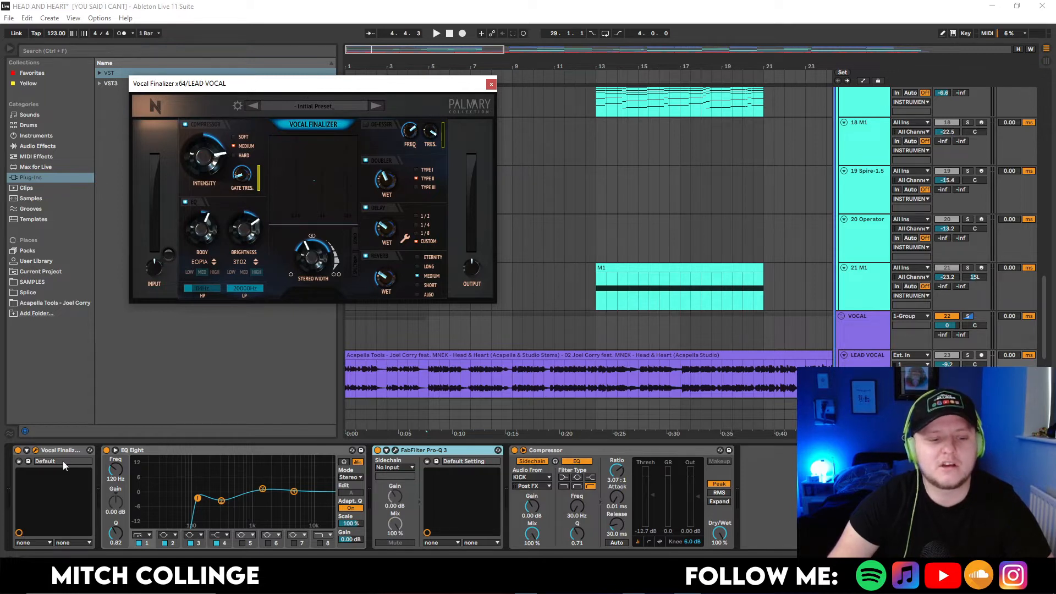
pyautogui.click(106, 451)
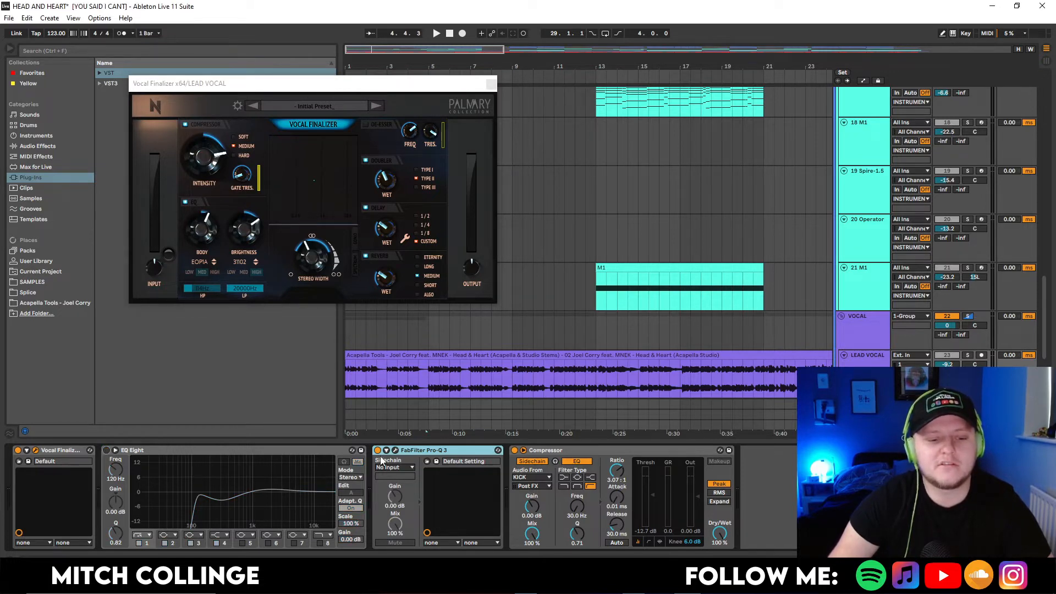
pyautogui.press('space')
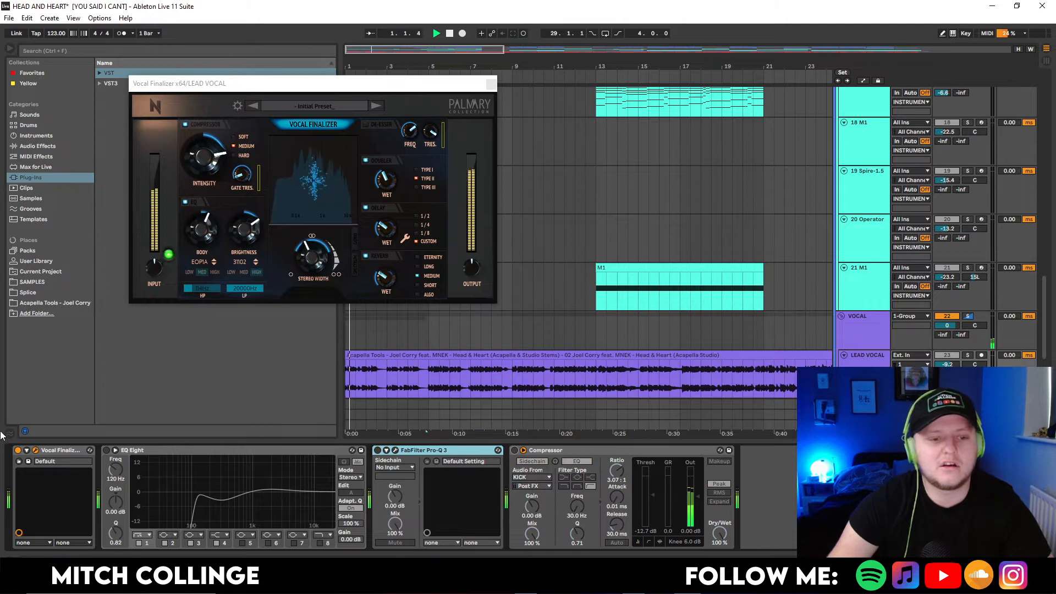
pyautogui.click(968, 356)
pyautogui.press('space')
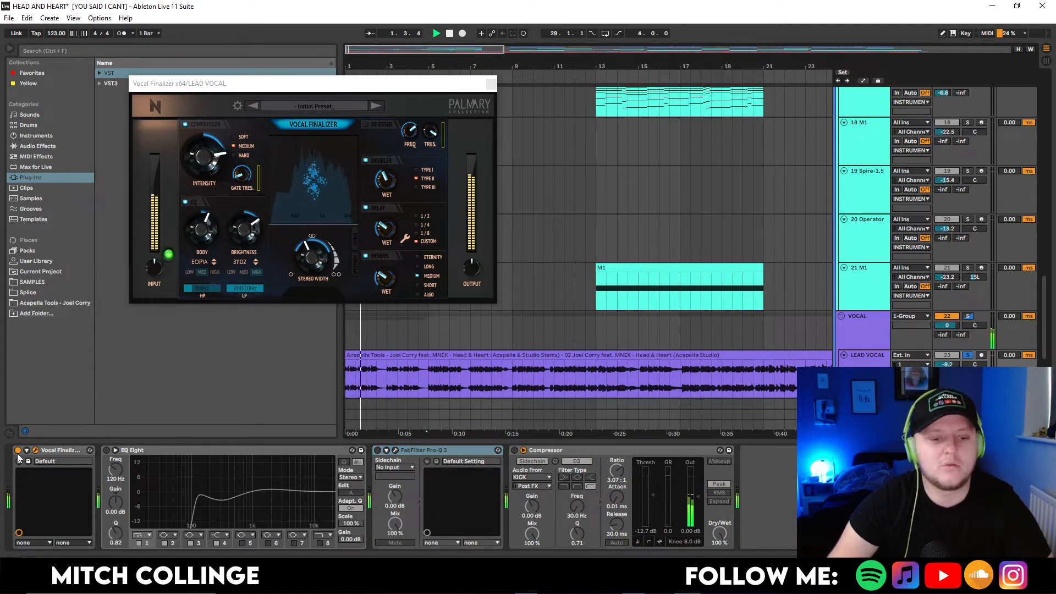
# - Compare the lead vocal with Vocal Finalizer bypassed and active, stop playback and close the plug-in window
pyautogui.click(18, 451)
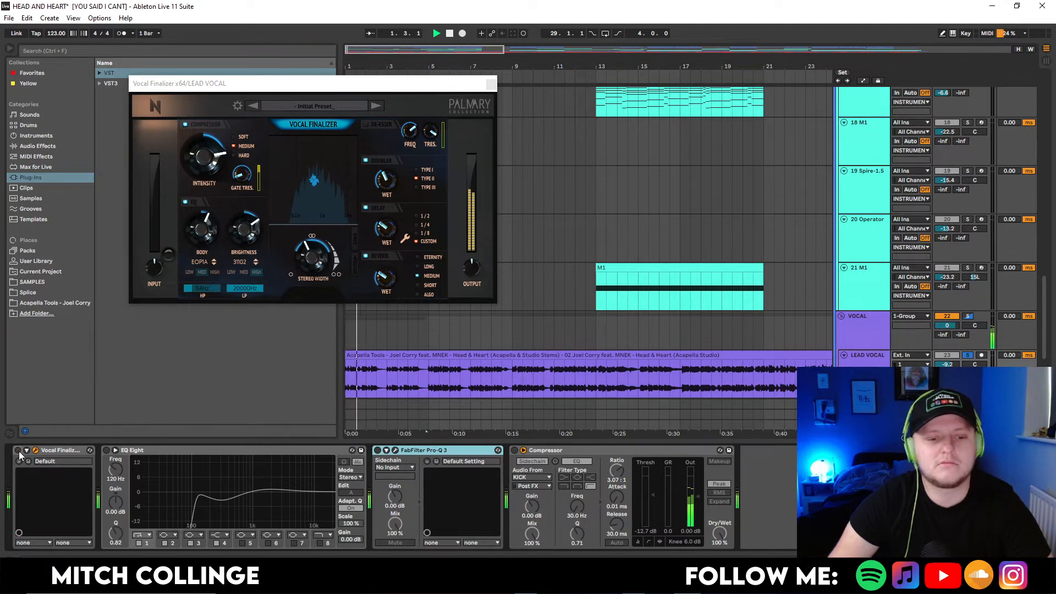
pyautogui.click(18, 451)
pyautogui.press('space')
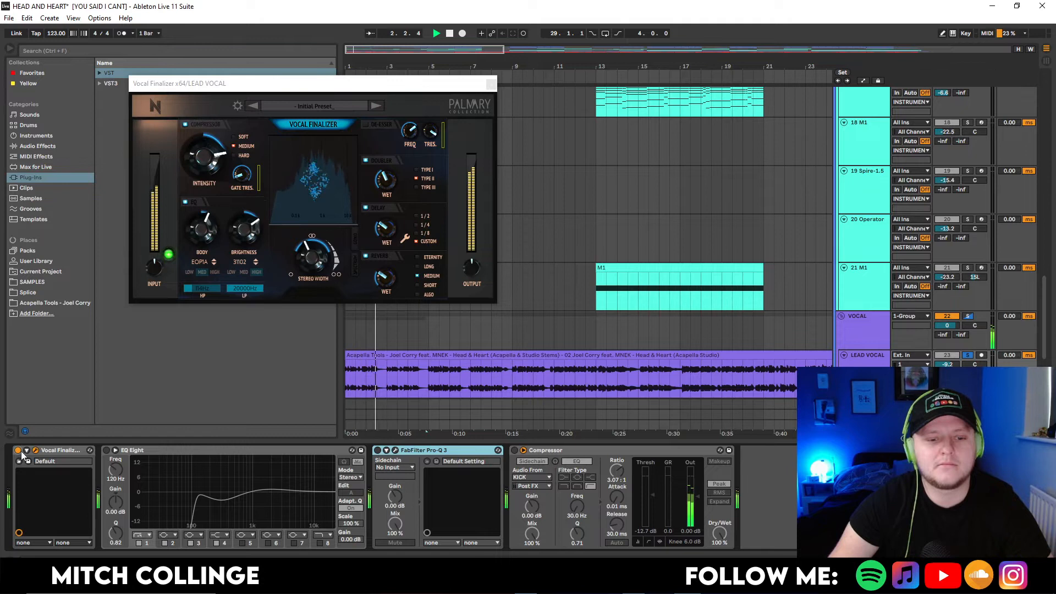
pyautogui.click(492, 84)
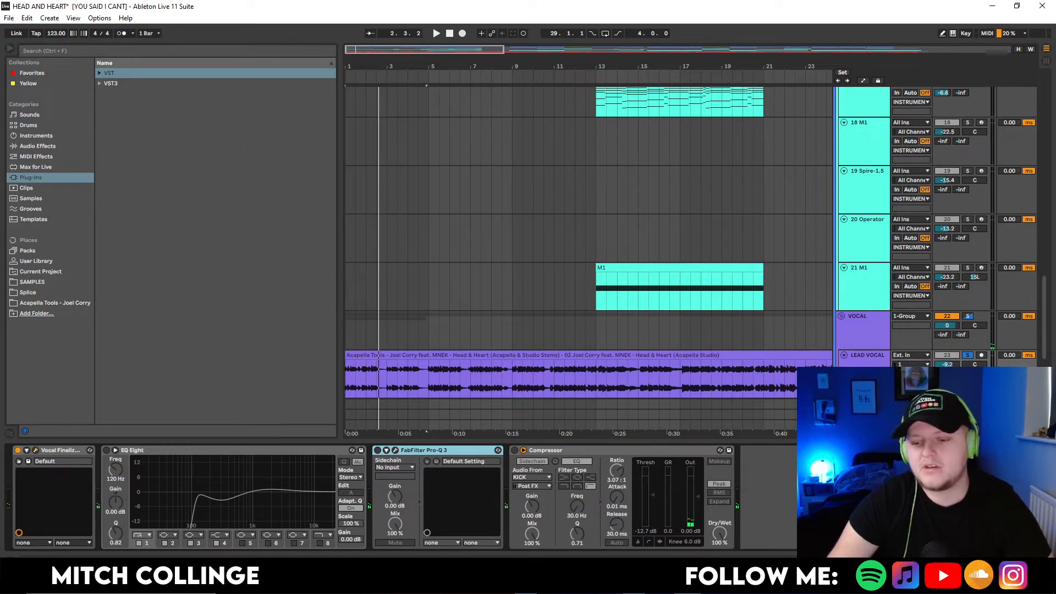
# - Unsolo LEAD VOCAL, switch its EQ Eight, FabFilter Pro-Q 3 and Compressor back on, and check the Pro-Q 3 curve
pyautogui.click(1046, 562)
pyautogui.click(968, 432)
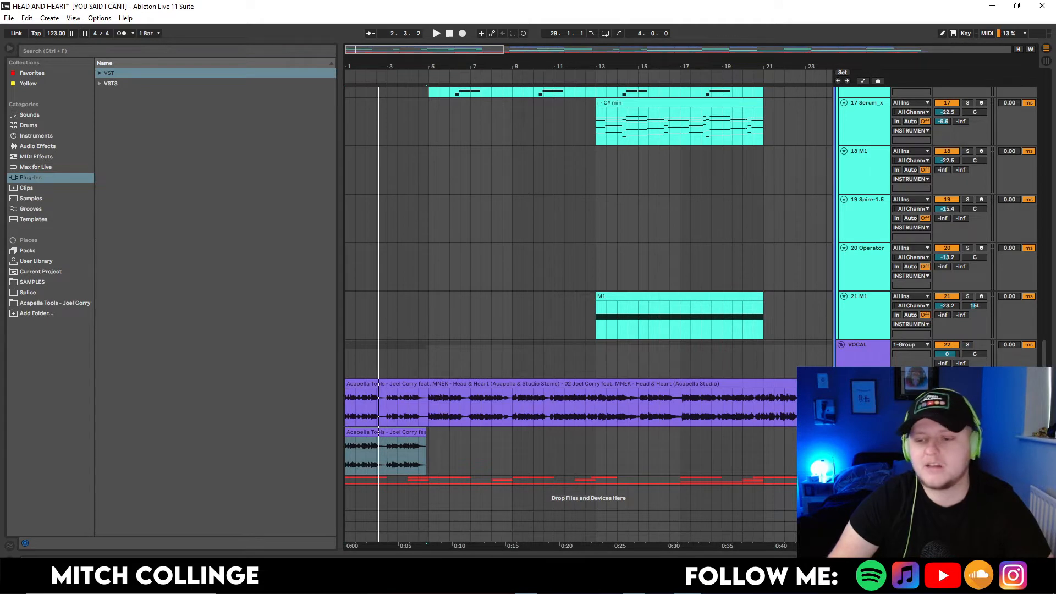
pyautogui.doubleClick(864, 384)
pyautogui.click(107, 451)
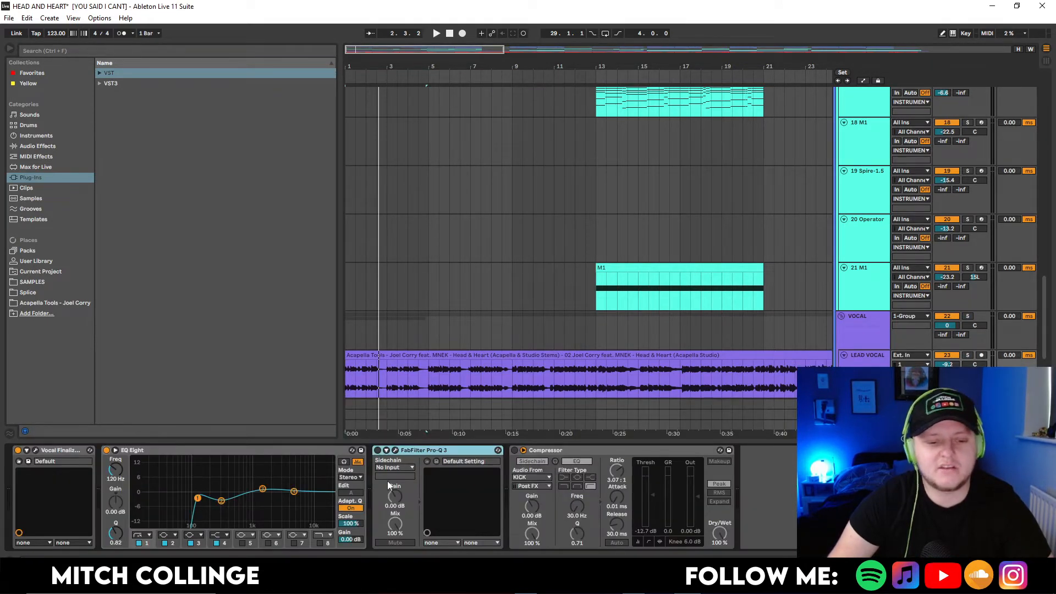
pyautogui.click(396, 451)
pyautogui.moveTo(423, 256)
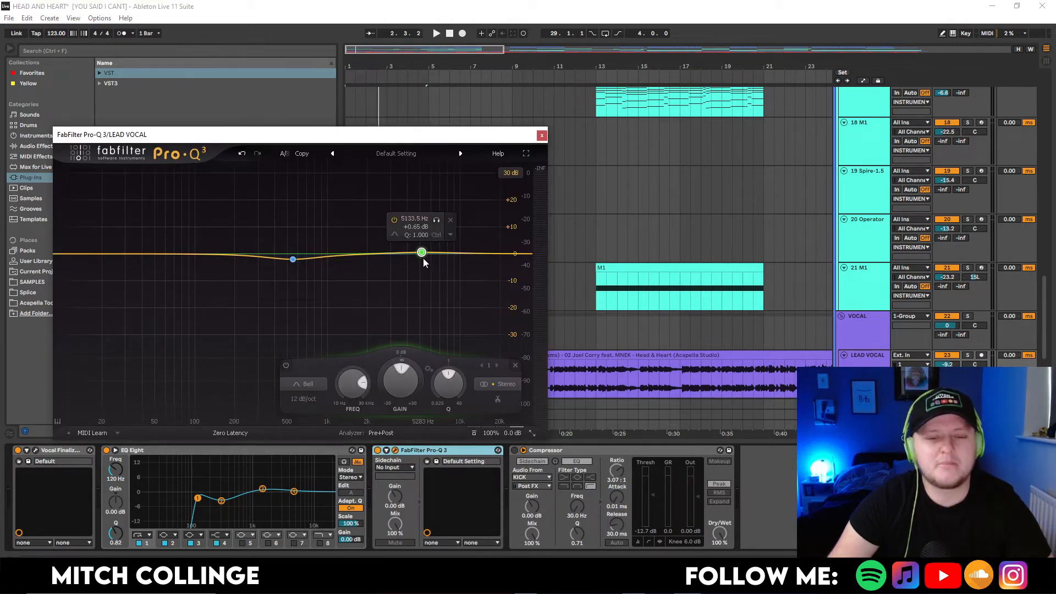
pyautogui.click(541, 136)
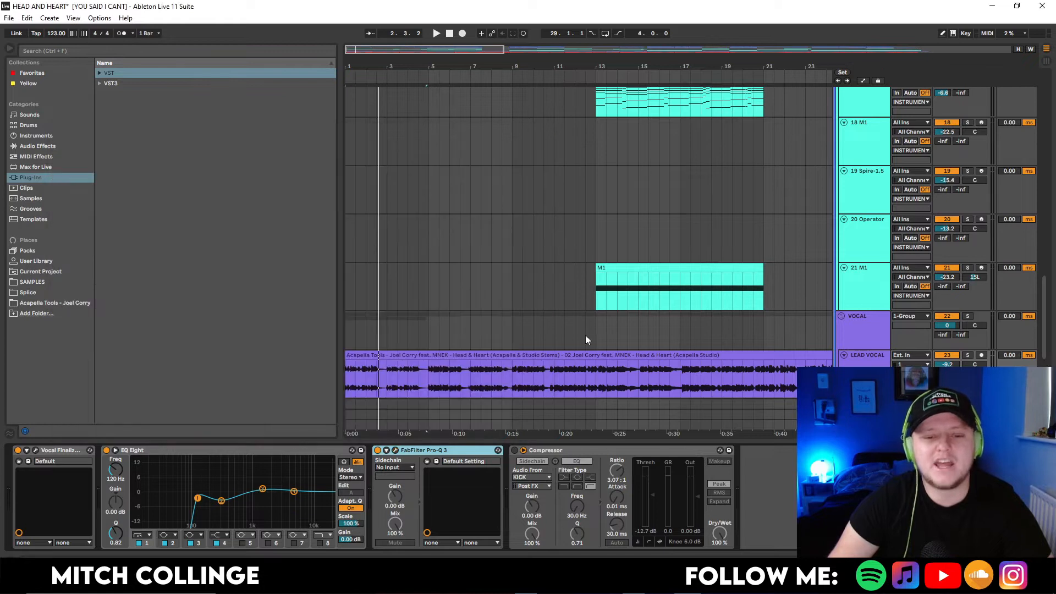
pyautogui.press('space')
pyautogui.click(514, 450)
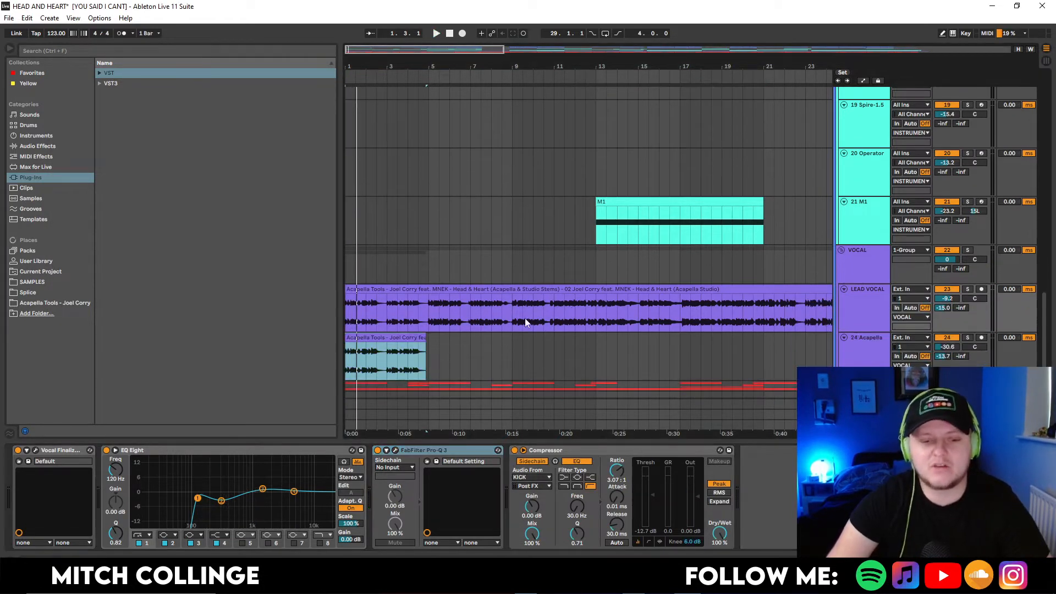
# - Solo the 24 Acapella track, show its effects chain and unfold the Vocal Finalizer parameters
pyautogui.click(970, 322)
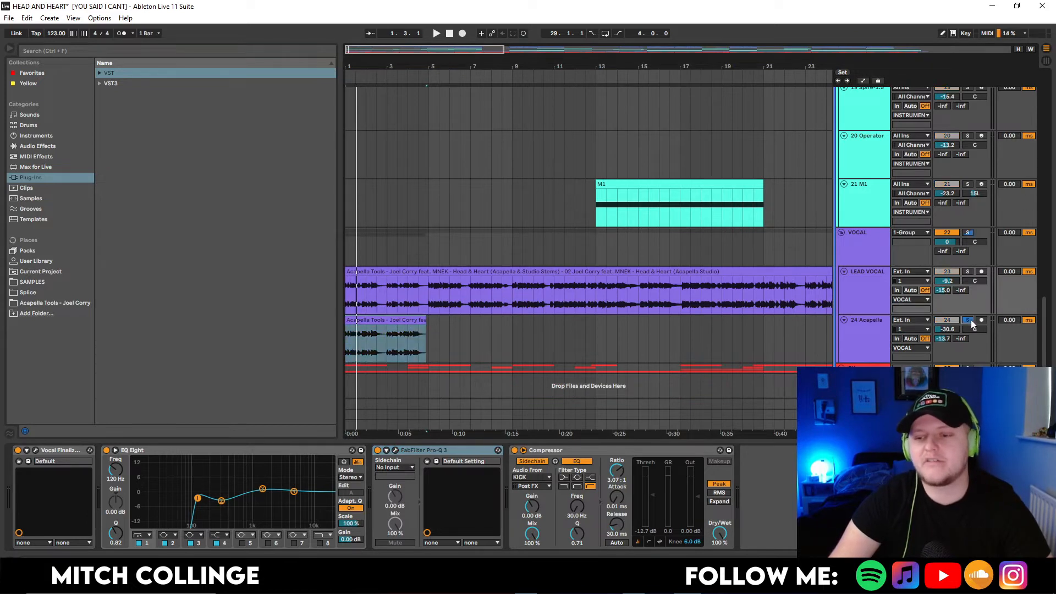
pyautogui.click(875, 324)
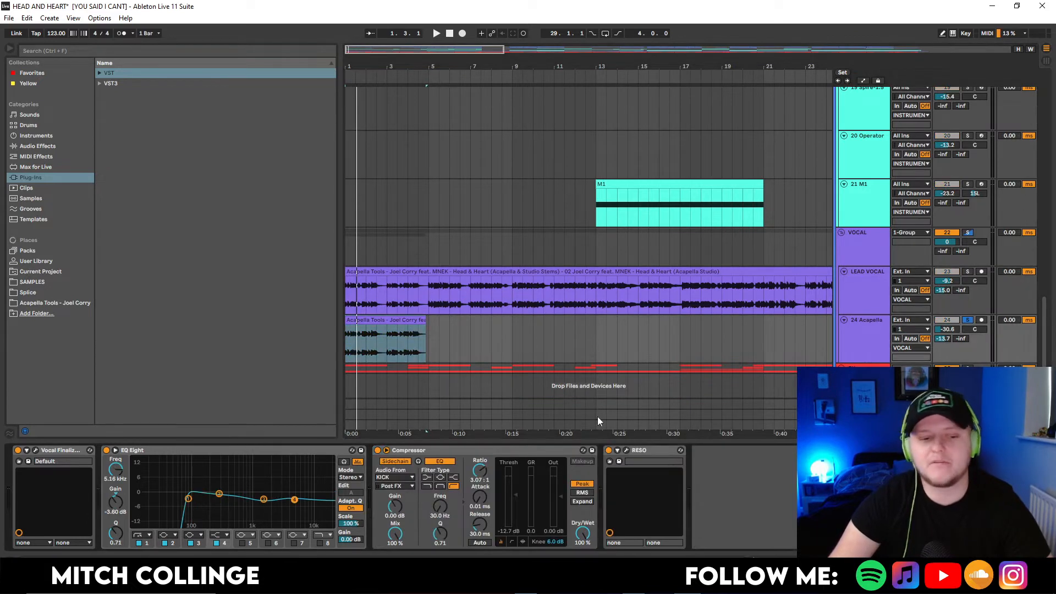
pyautogui.click(27, 451)
pyautogui.click(36, 452)
pyautogui.click(36, 451)
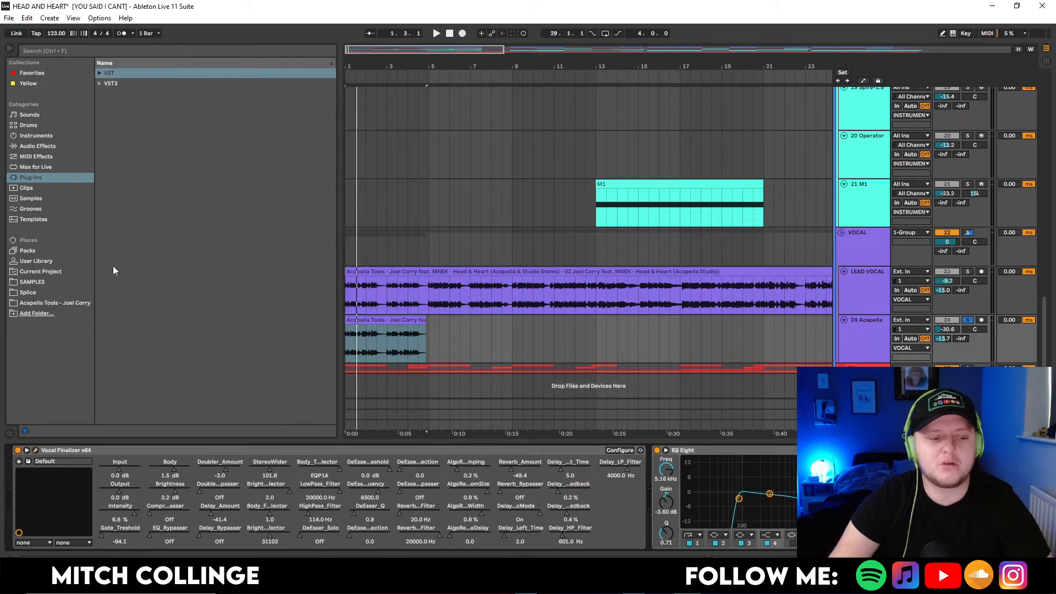
# - Open the RESO plug-in on 24 Acapella, play the vocal to watch its resonance reduction, and close the plug-in
pyautogui.hscroll(5, 609, 514)
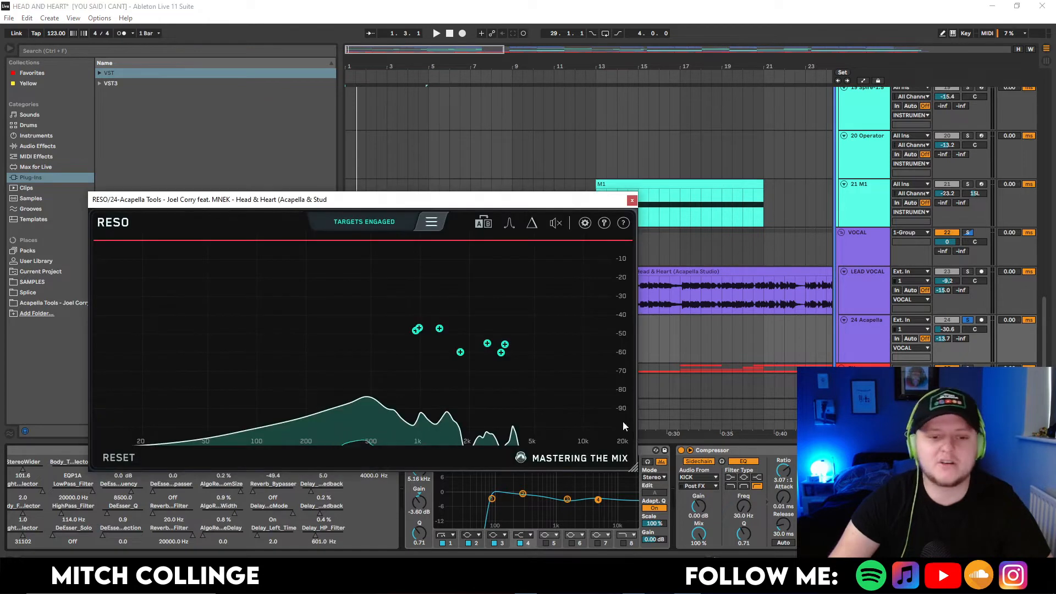
pyautogui.moveTo(421, 196); pyautogui.dragTo(411, 160)
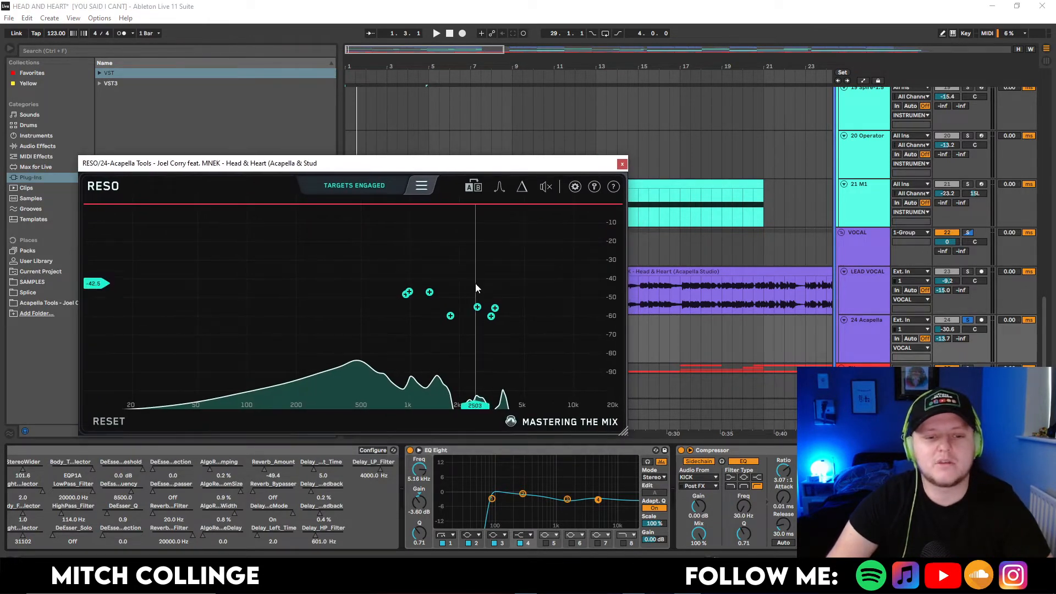
pyautogui.press('space')
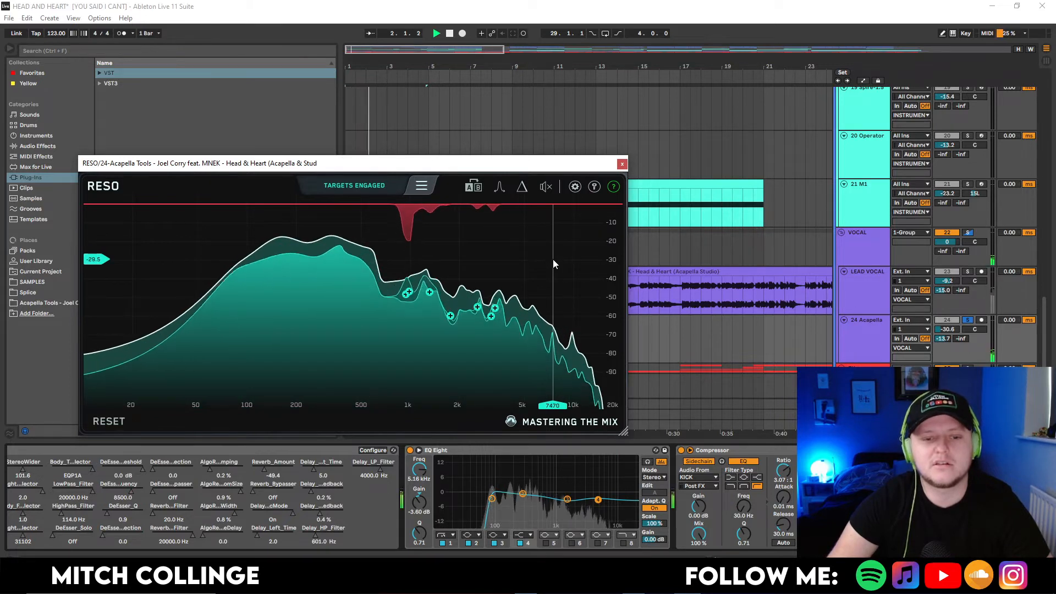
pyautogui.press('space')
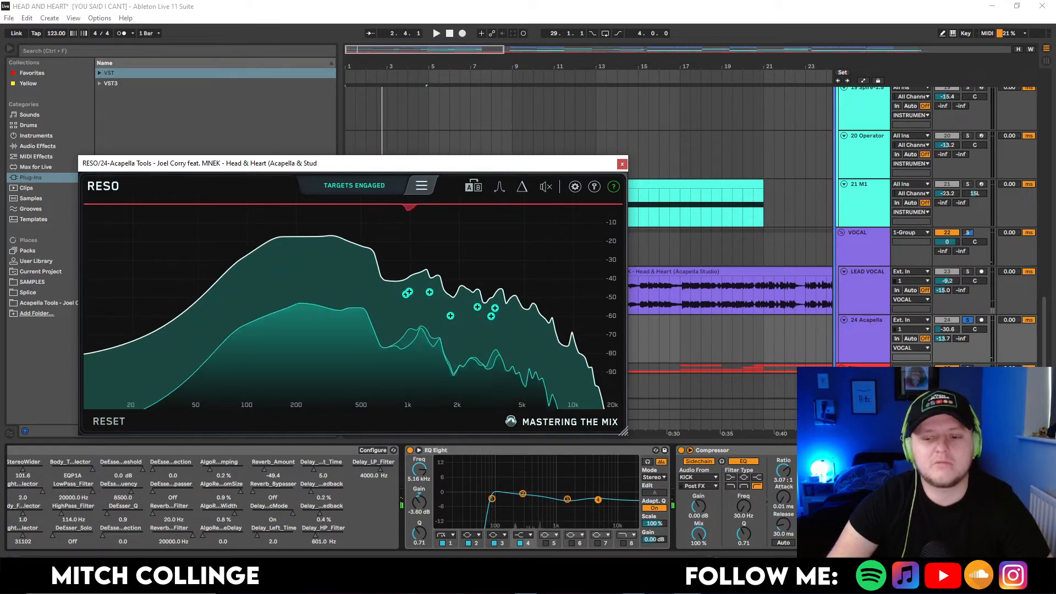
pyautogui.press('space')
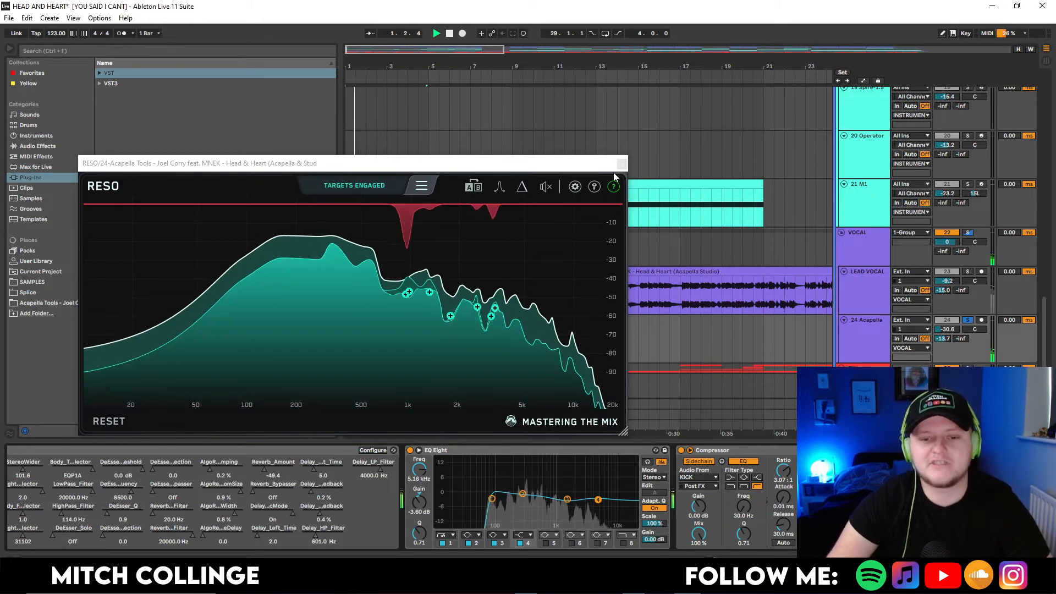
pyautogui.click(622, 163)
# - Unsolo the 24 Acapella track and play both vocal layers together from bar 1
pyautogui.click(968, 321)
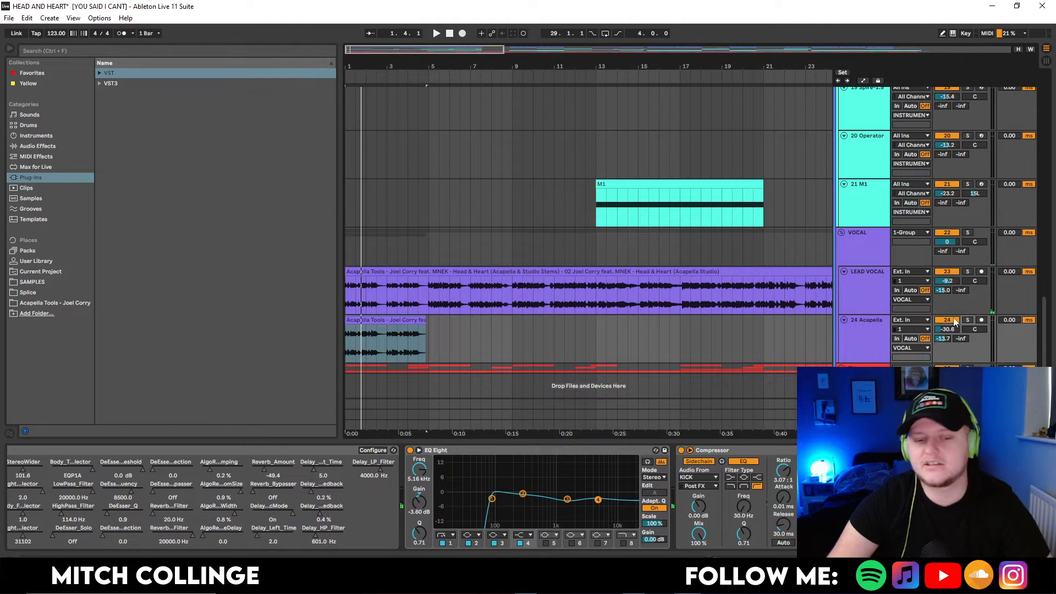
pyautogui.press('space')
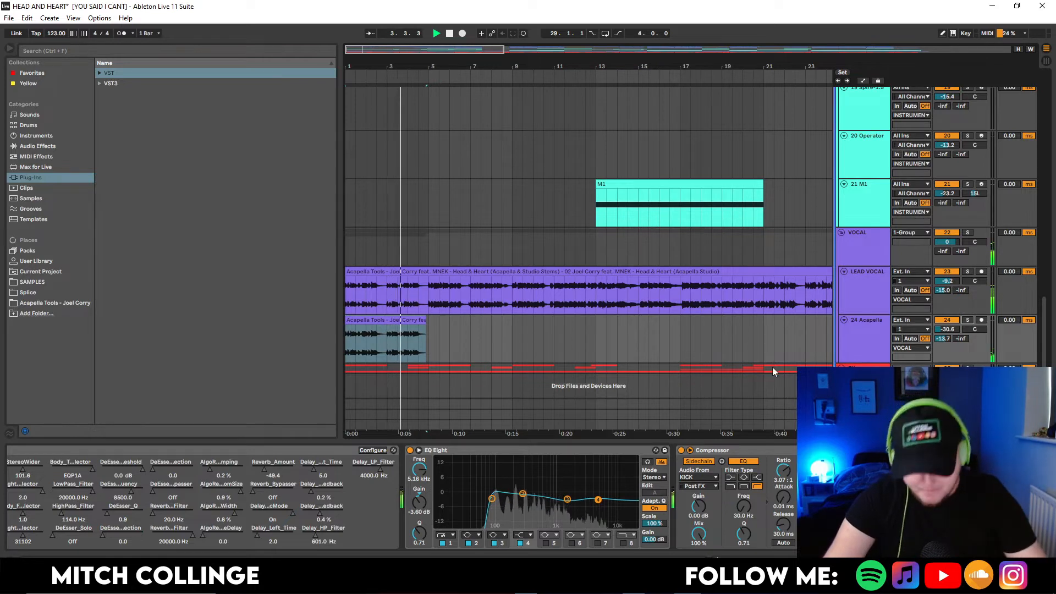
pyautogui.moveTo(423, 67); pyautogui.dragTo(422, 50)
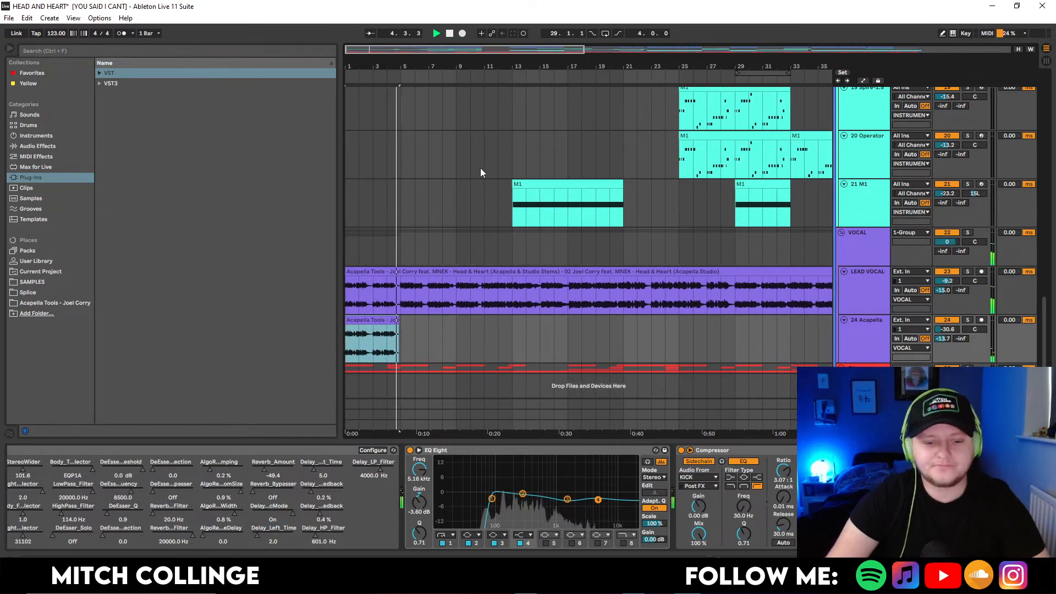
# - Solo the CRASH track in the FX group and play its clip from bar 5
pyautogui.scroll(-5, 603, 314)
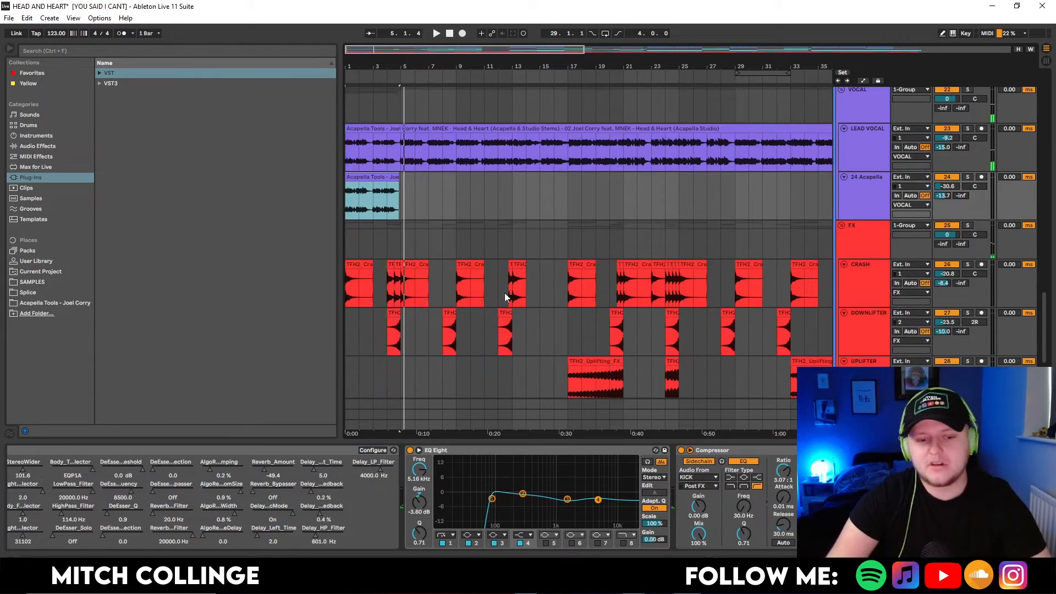
pyautogui.click(424, 257)
pyautogui.press('space')
pyautogui.click(969, 253)
pyautogui.press('space')
# - Solo the DOWNLIFTER track and play its first clip from bar 4
pyautogui.scroll(-2, 507, 296)
pyautogui.click(394, 236)
pyautogui.press('space')
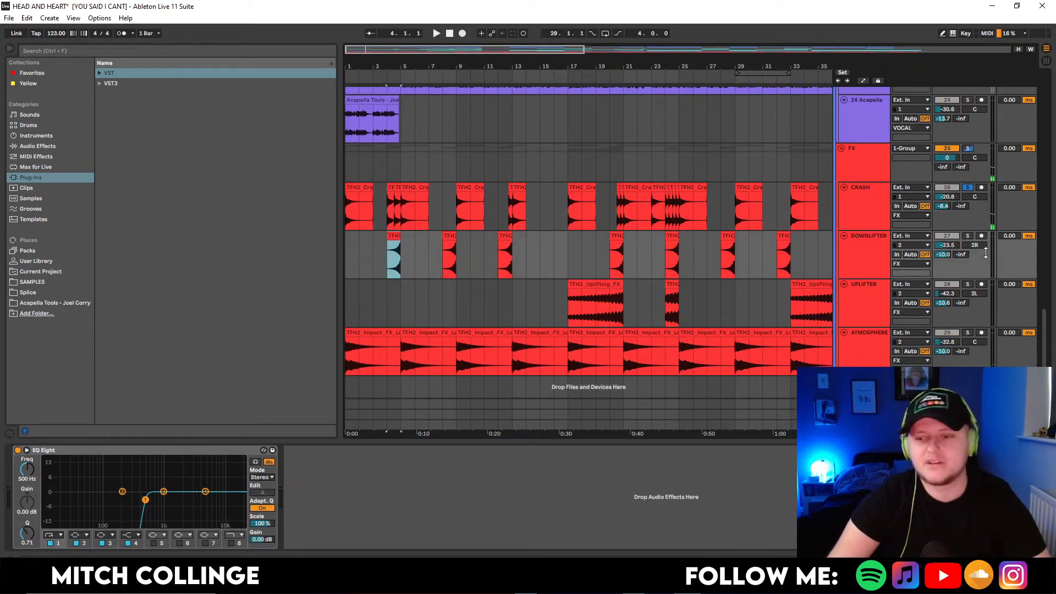
pyautogui.press('space')
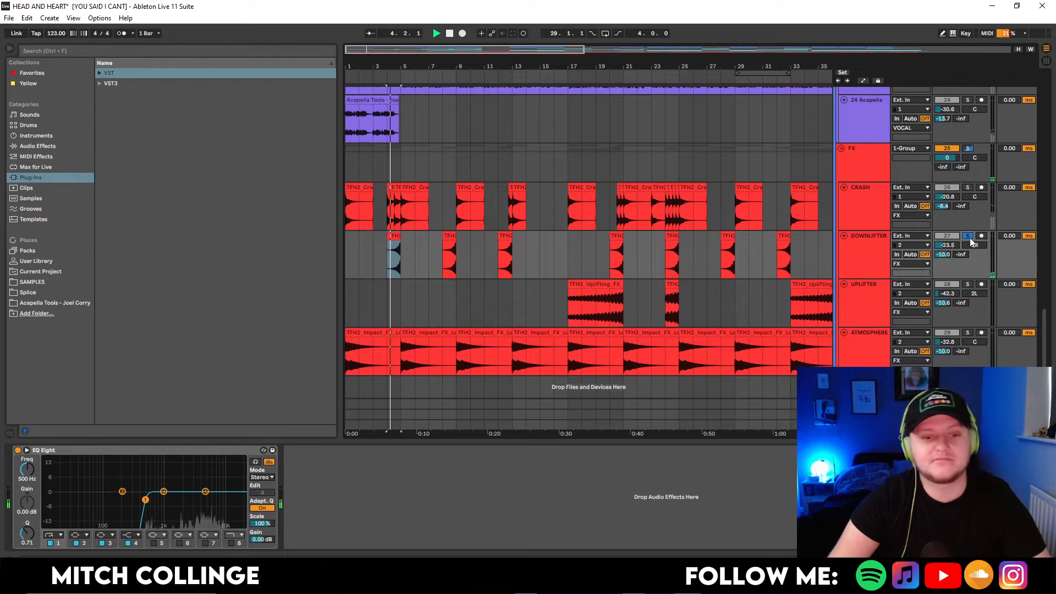
# - Solo ATMOSPHERE and select its bar 5 impact clip to view the effects, and solo UPLIFTER and play its clip from bar 17
pyautogui.click(967, 334)
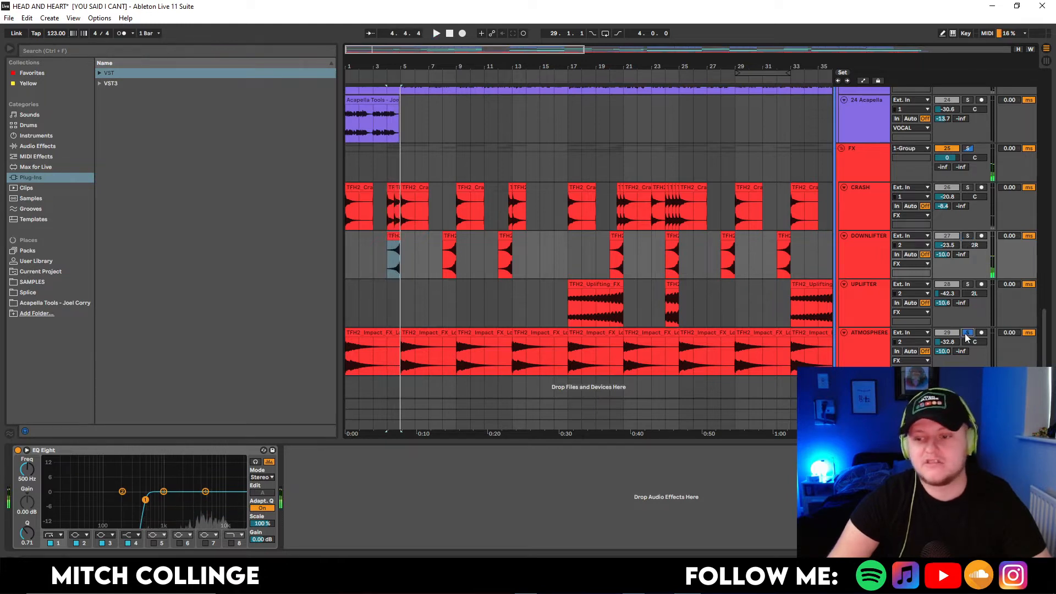
pyautogui.click(424, 336)
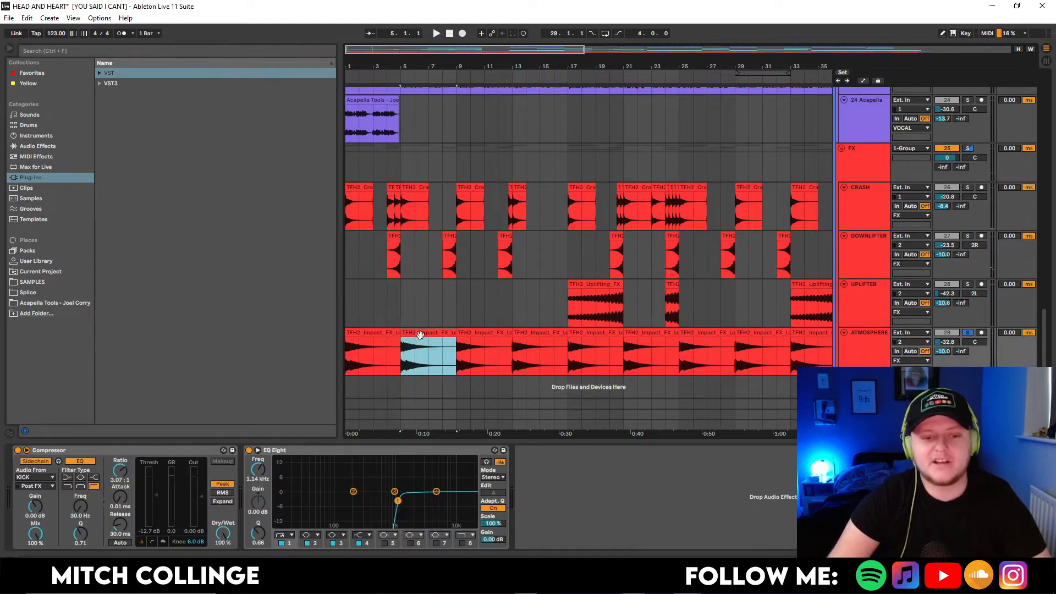
pyautogui.click(604, 288)
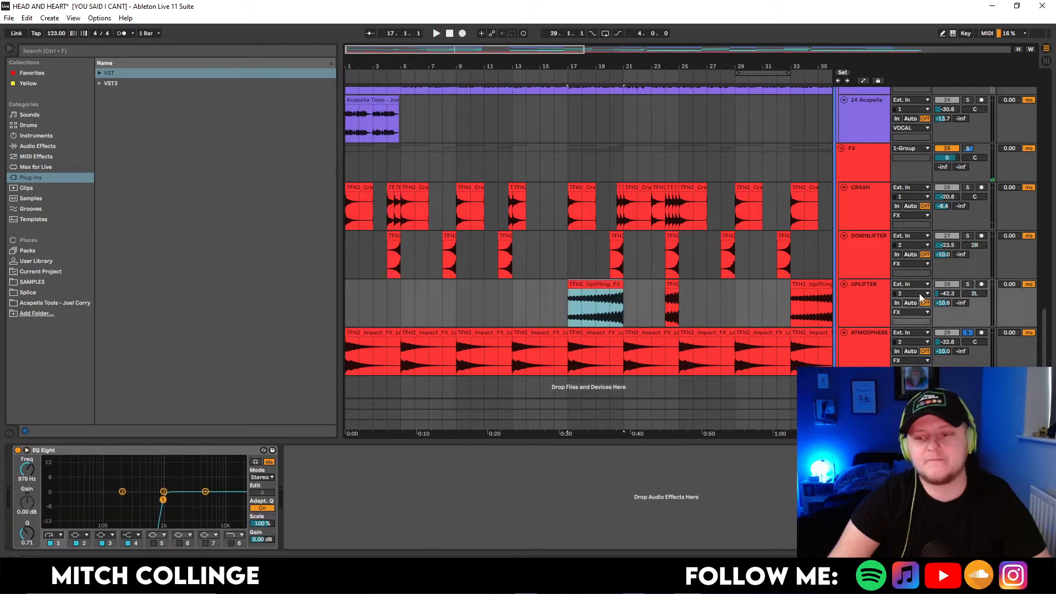
pyautogui.click(968, 284)
pyautogui.press('space')
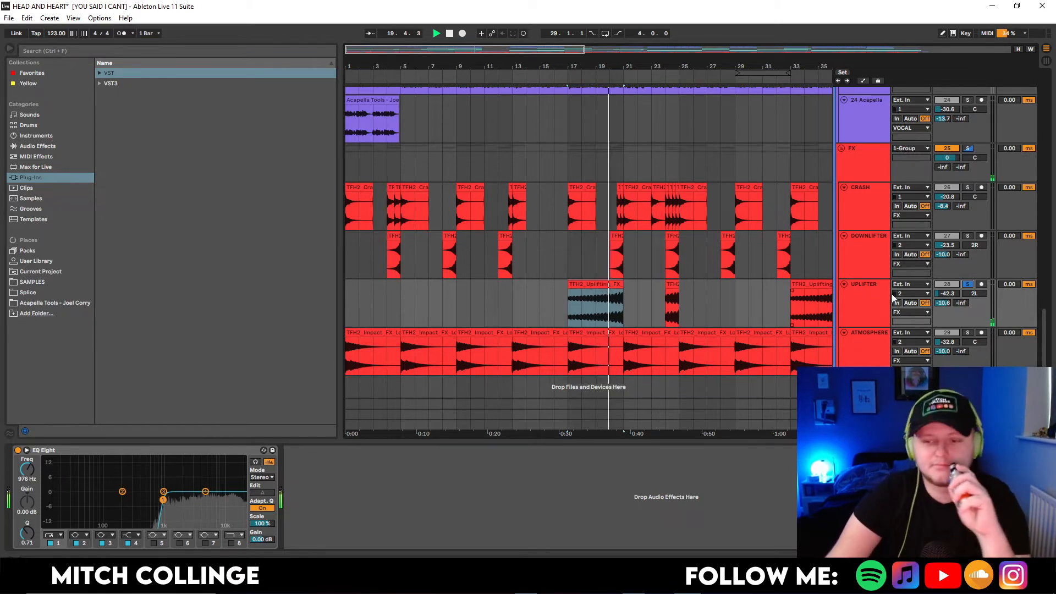
# - Unsolo the UPLIFTER track and stop playback
pyautogui.click(968, 285)
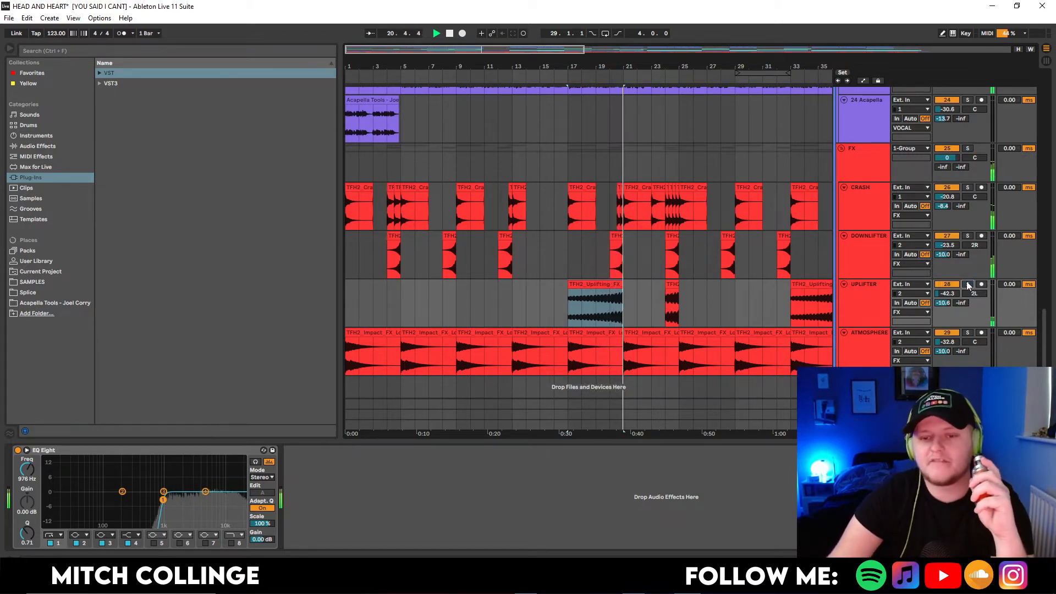
pyautogui.scroll(5, 637, 293)
pyautogui.scroll(8, 668, 306)
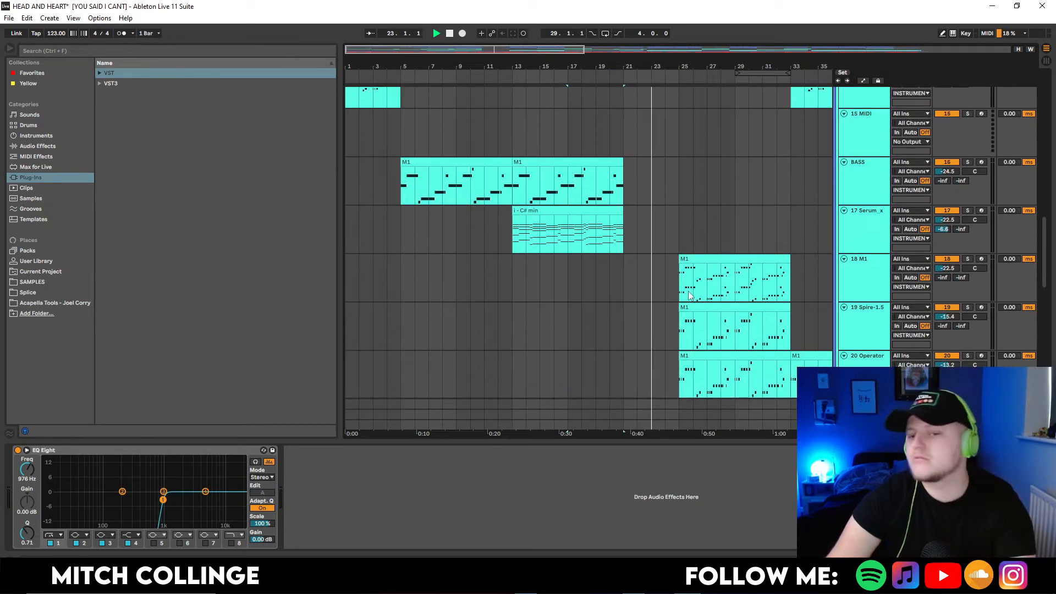
pyautogui.moveTo(573, 49); pyautogui.dragTo(583, 86)
pyautogui.press('space')
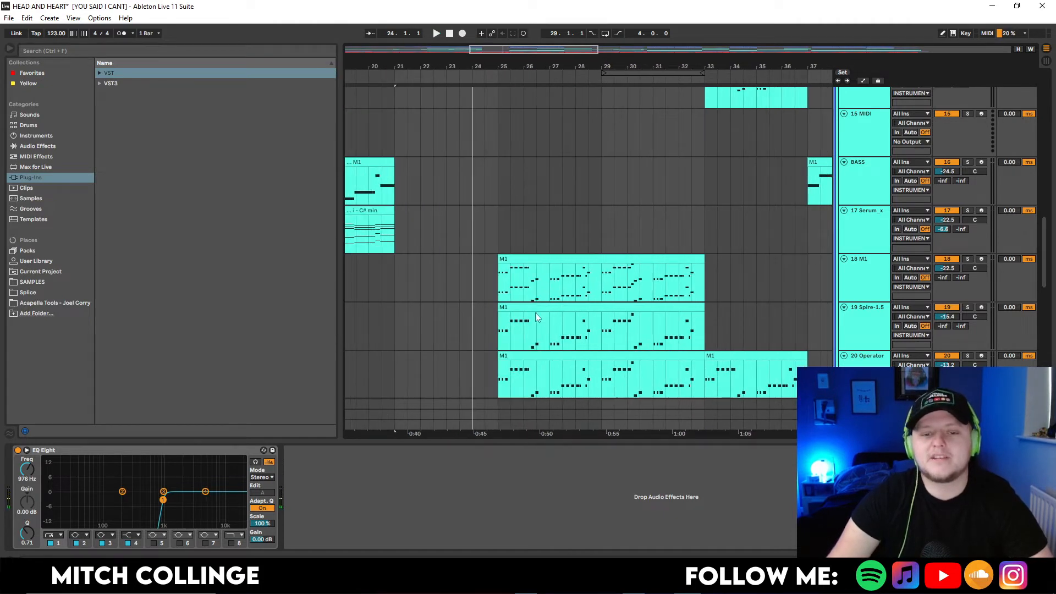
# - Solo the 18 M1 track, play its clip from bar 25 and loop the clip's time range
pyautogui.click(539, 275)
pyautogui.click(969, 260)
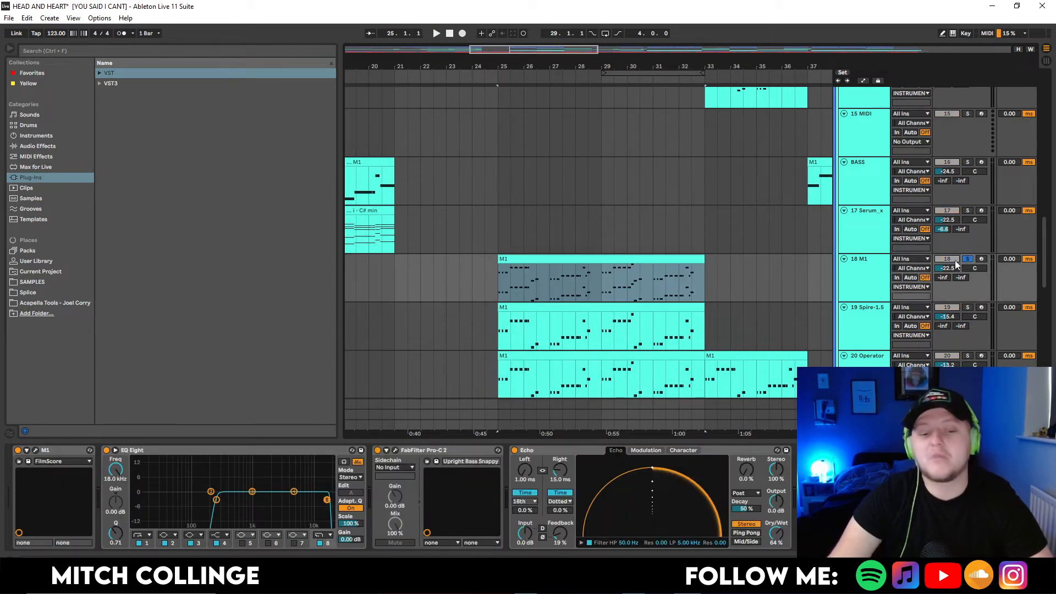
pyautogui.press('space')
pyautogui.rightClick(657, 259)
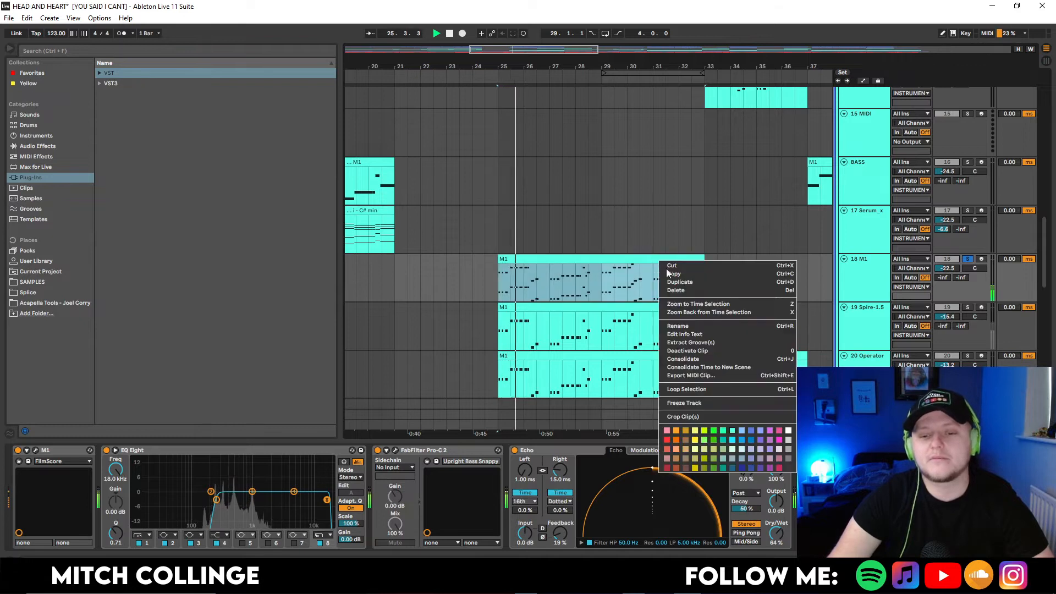
pyautogui.click(705, 390)
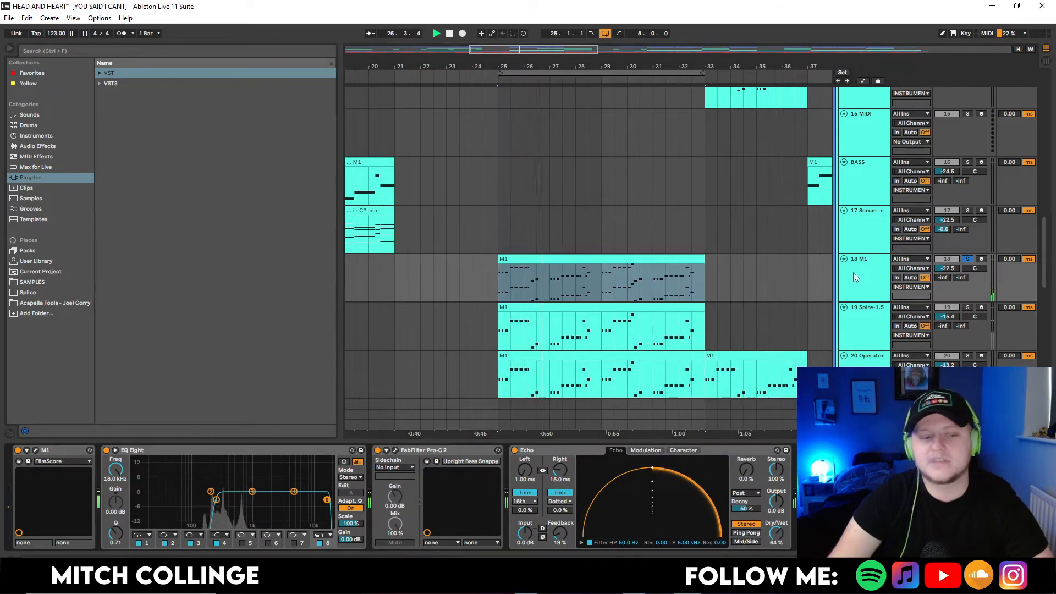
# - Examine the VDF filter settings of the M1 instrument on track 18 and replay the clip to view its EQ Eight curve
pyautogui.click(36, 450)
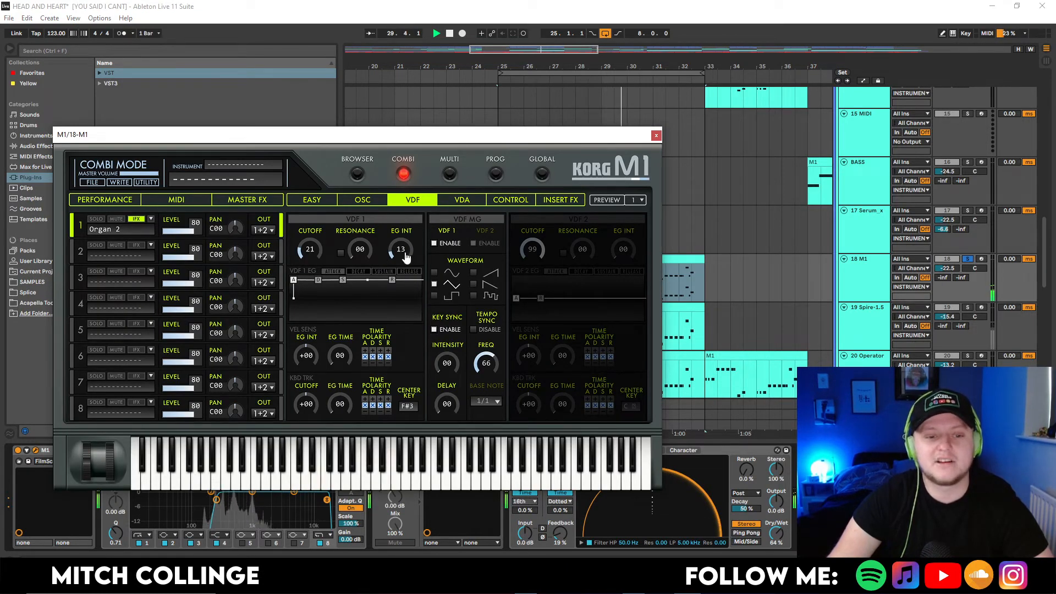
pyautogui.click(656, 135)
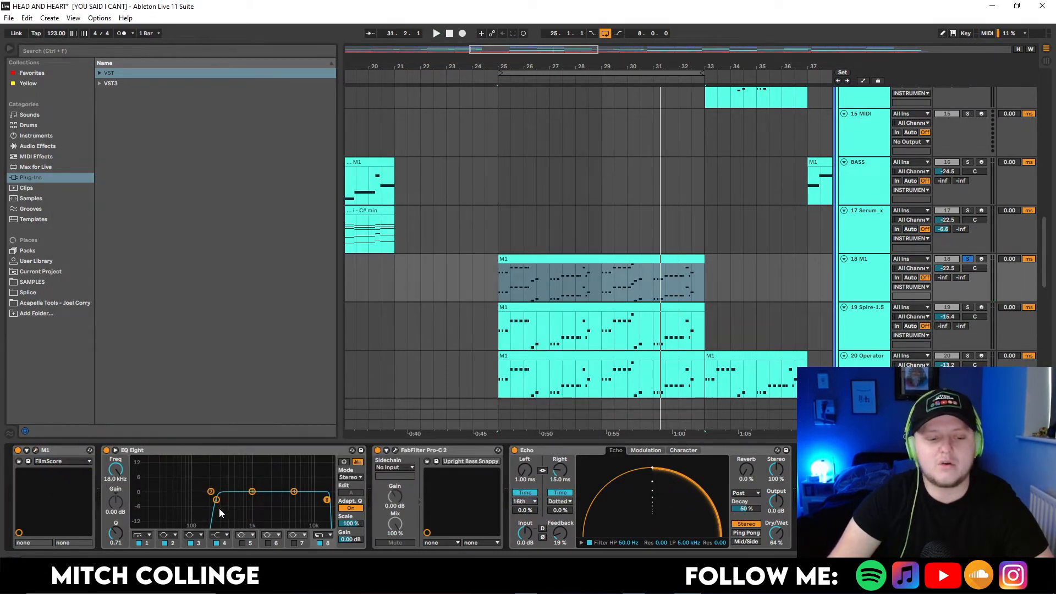
pyautogui.press('space')
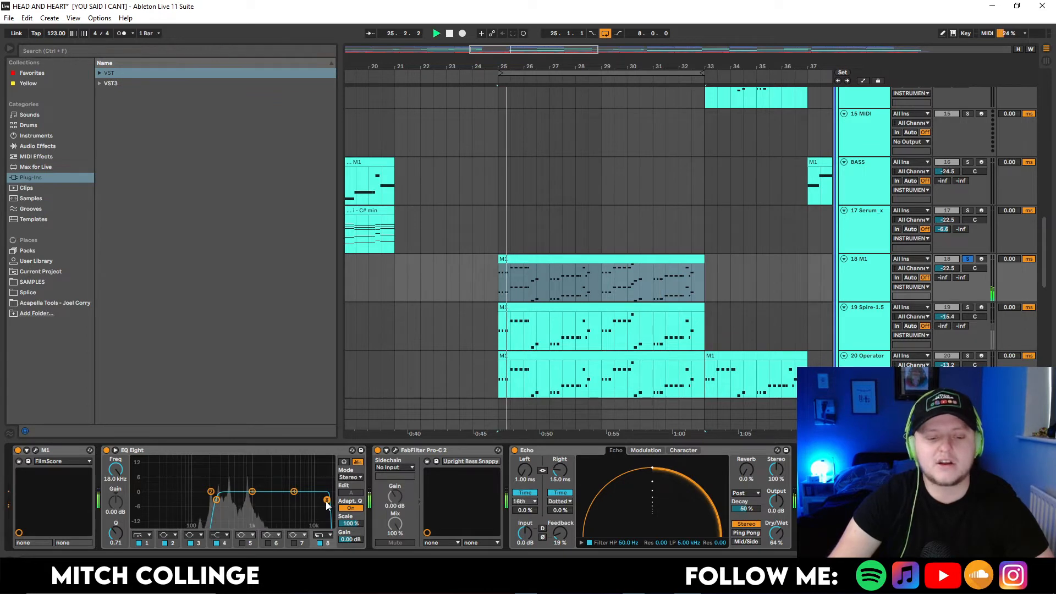
# - Examine the FabFilter Pro-C 2 compressor on 18 M1 during playback, and replay the loop to hear the Echo effect
pyautogui.click(394, 451)
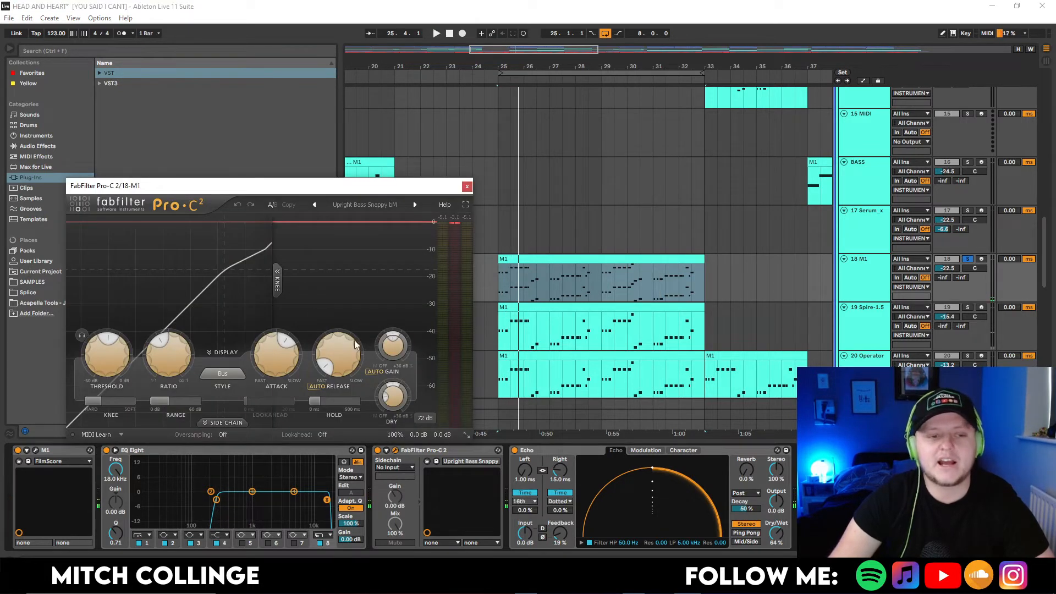
pyautogui.press('space')
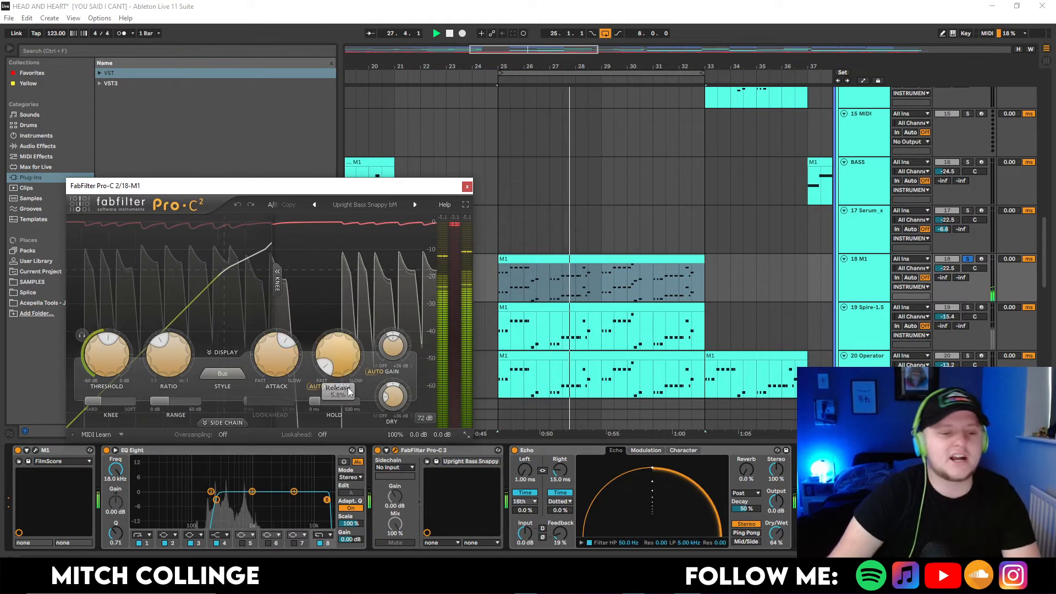
pyautogui.click(467, 189)
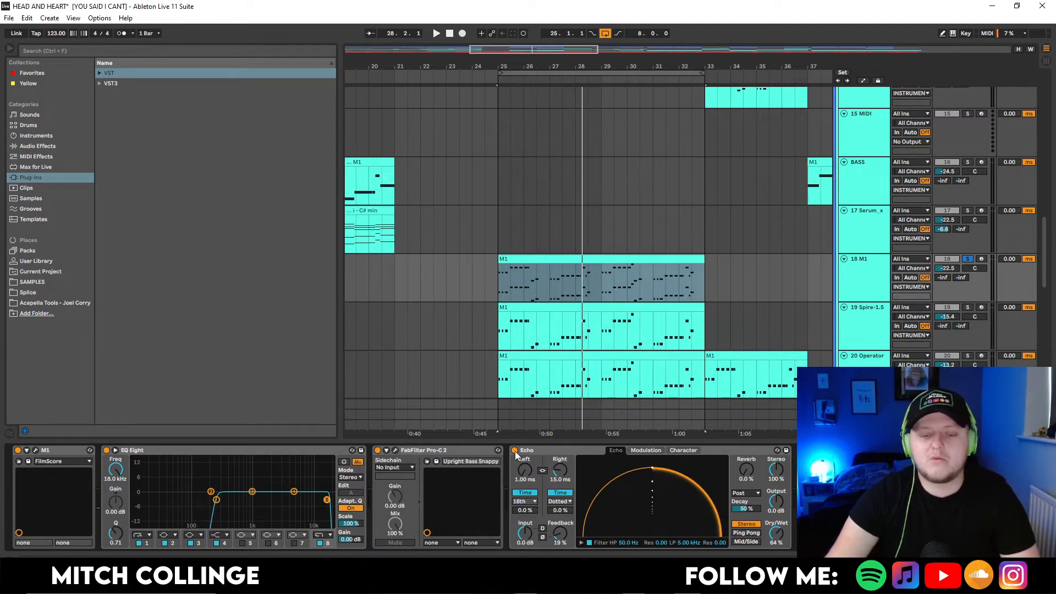
pyautogui.press('space')
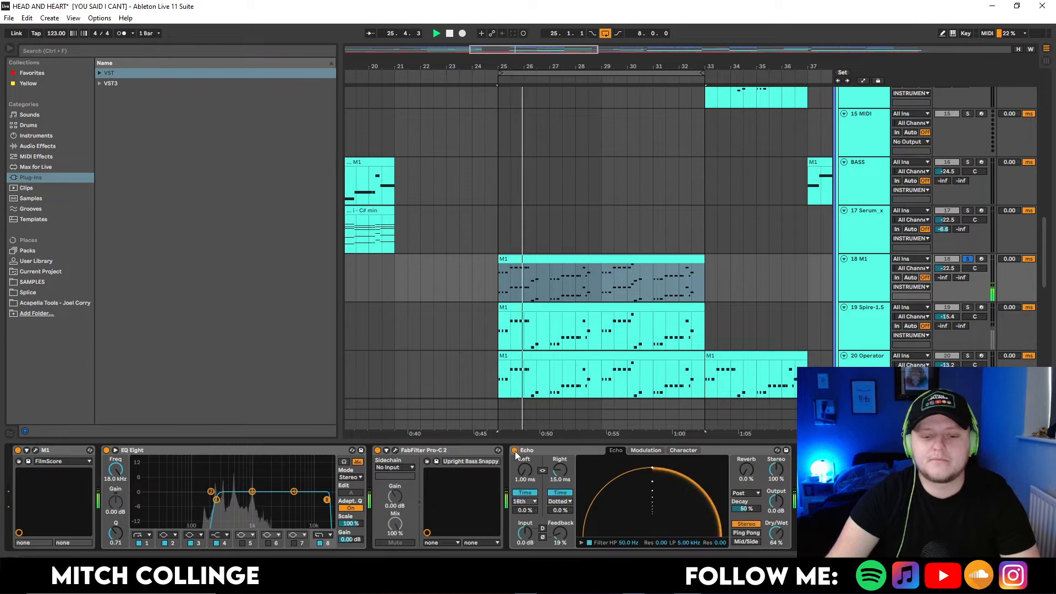
pyautogui.click(553, 443)
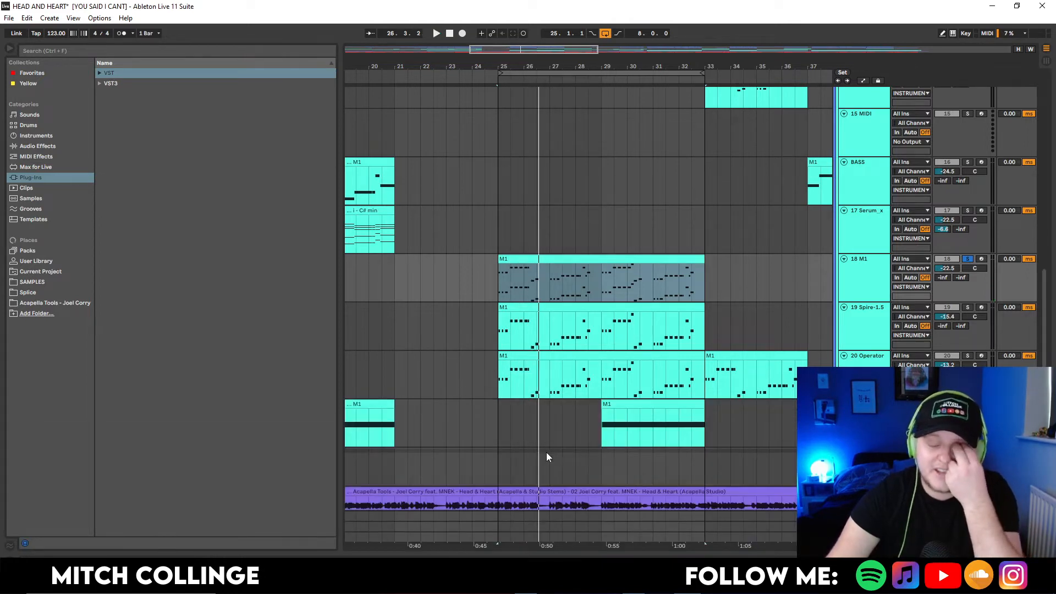
# - Solo the 19 Spire-1.5 track, play it from bar 25 and view the preset in its Spire synth window
pyautogui.click(968, 307)
pyautogui.doubleClick(880, 317)
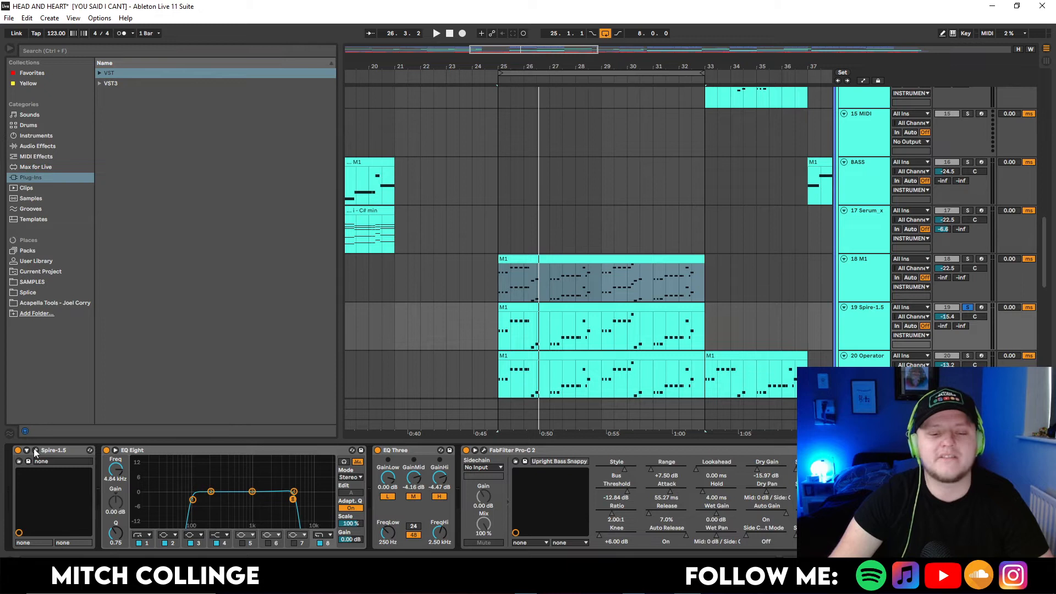
pyautogui.press('space')
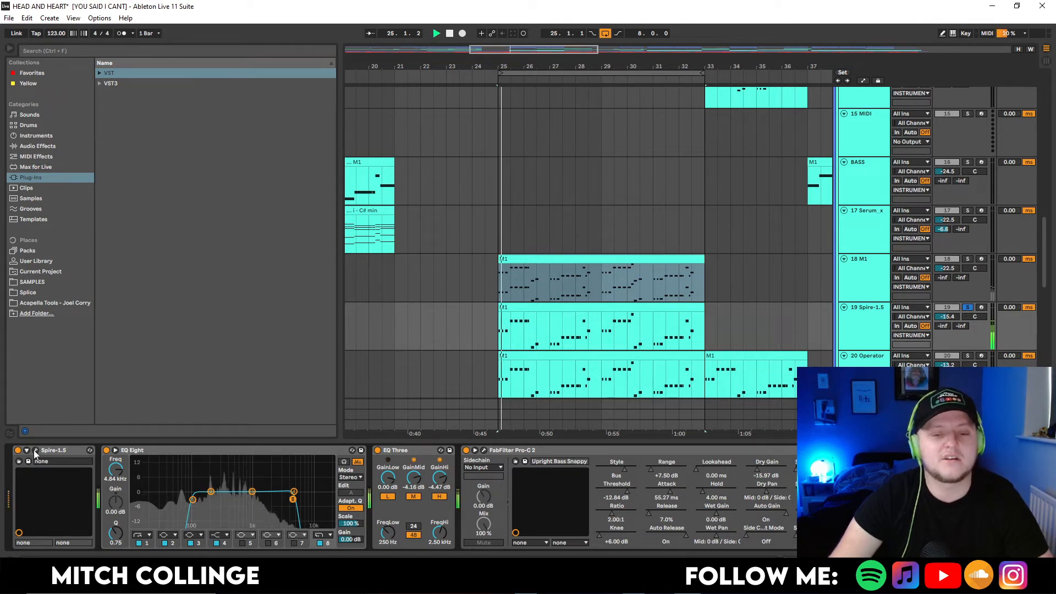
pyautogui.click(36, 450)
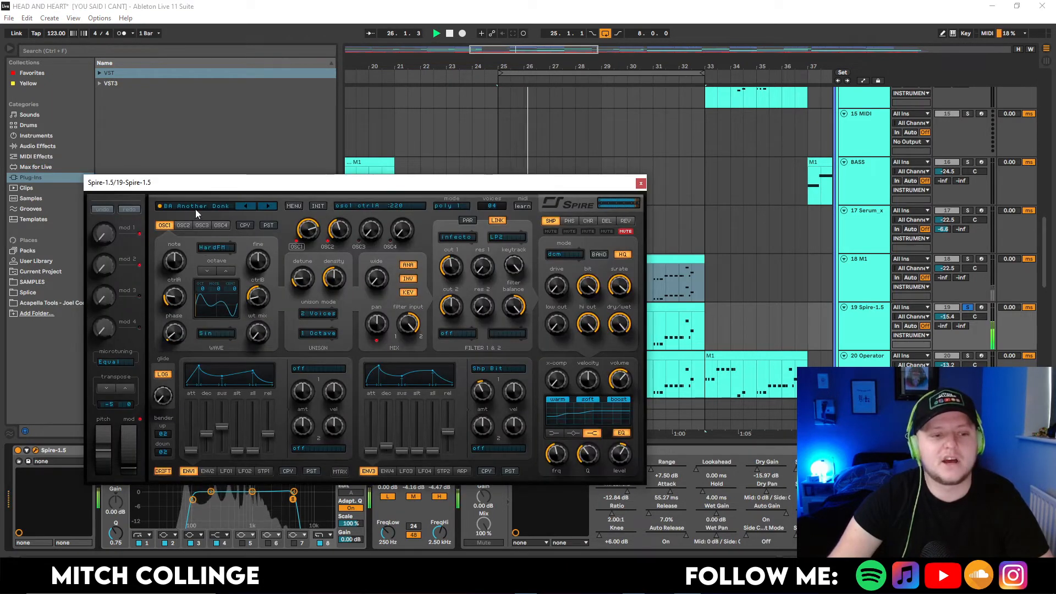
pyautogui.click(641, 182)
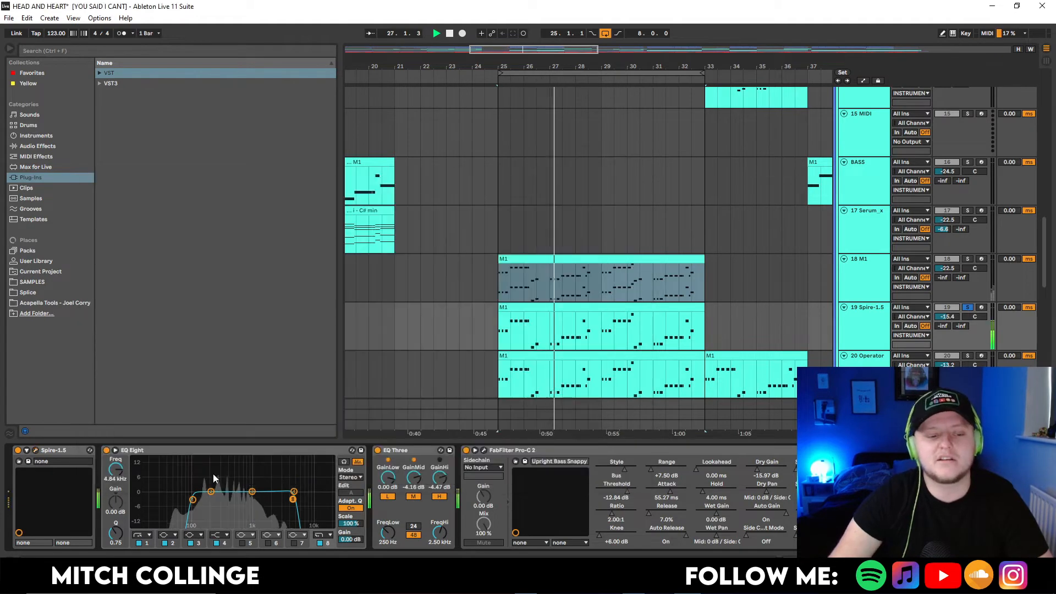
# - Compare the Spire bass with its EQ Eight, EQ Three and FabFilter Pro-C 2 effects bypassed and enabled during playback
pyautogui.press('space')
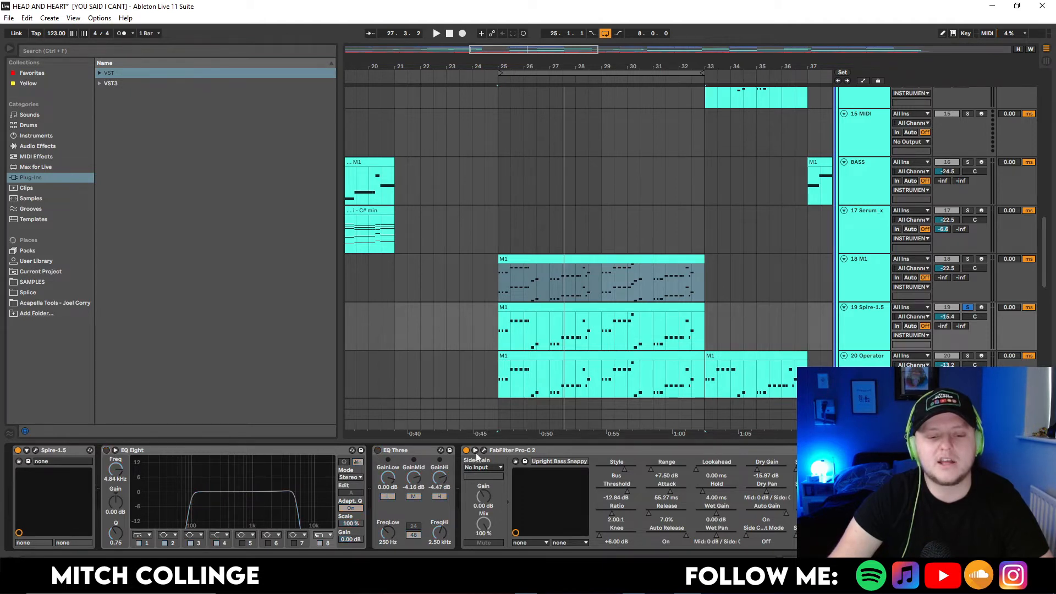
pyautogui.hscroll(5, 402, 498)
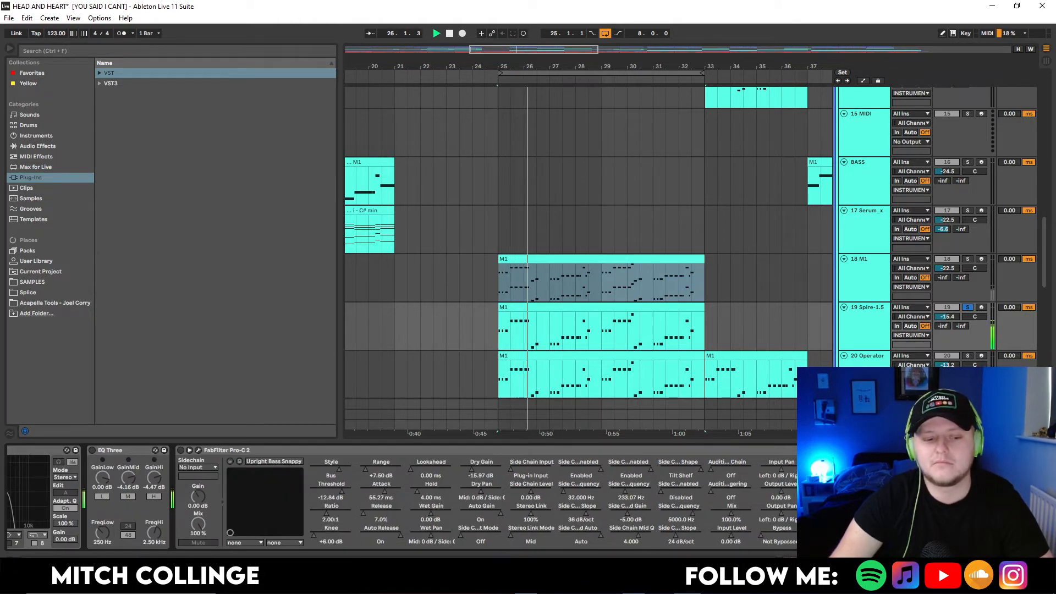
pyautogui.click(181, 450)
pyautogui.press('space')
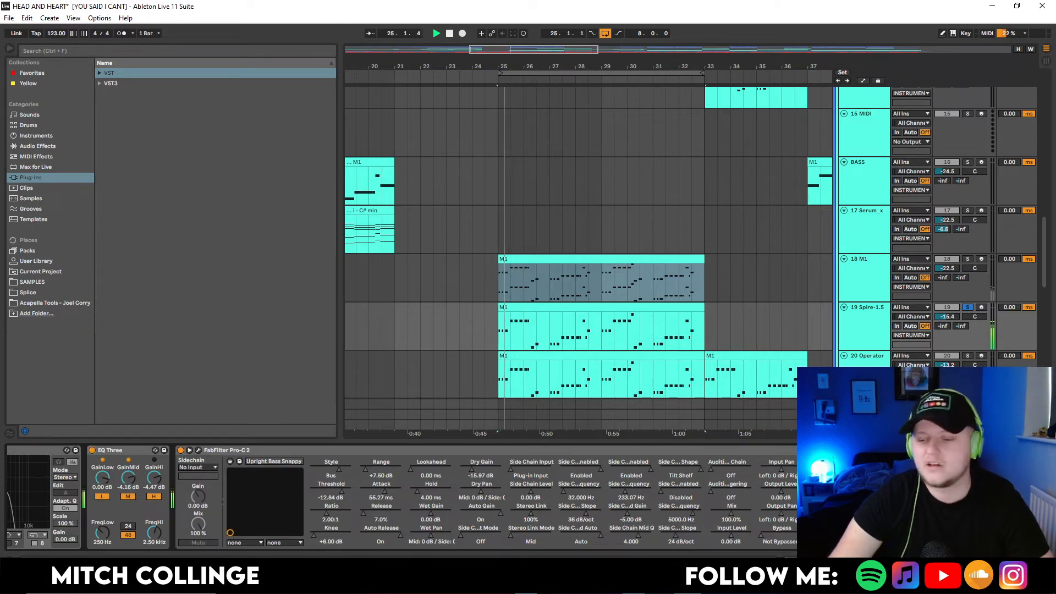
pyautogui.hscroll(-5, 176, 468)
pyautogui.click(106, 450)
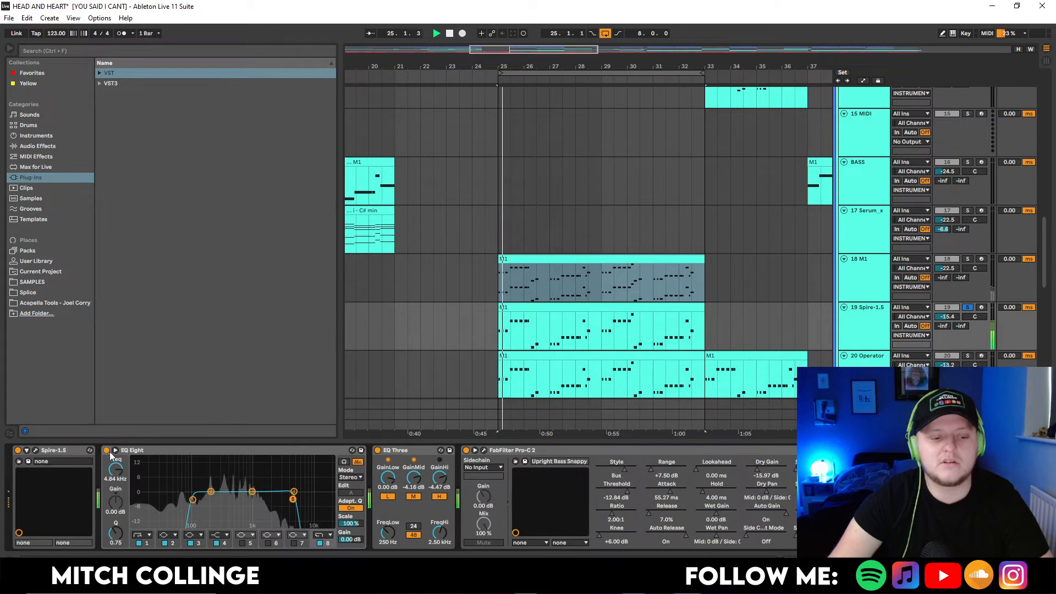
# - Solo the 20 Operator track, play it from bar 25 and inspect bands 1 and 8 of its EQ Eight
pyautogui.click(968, 307)
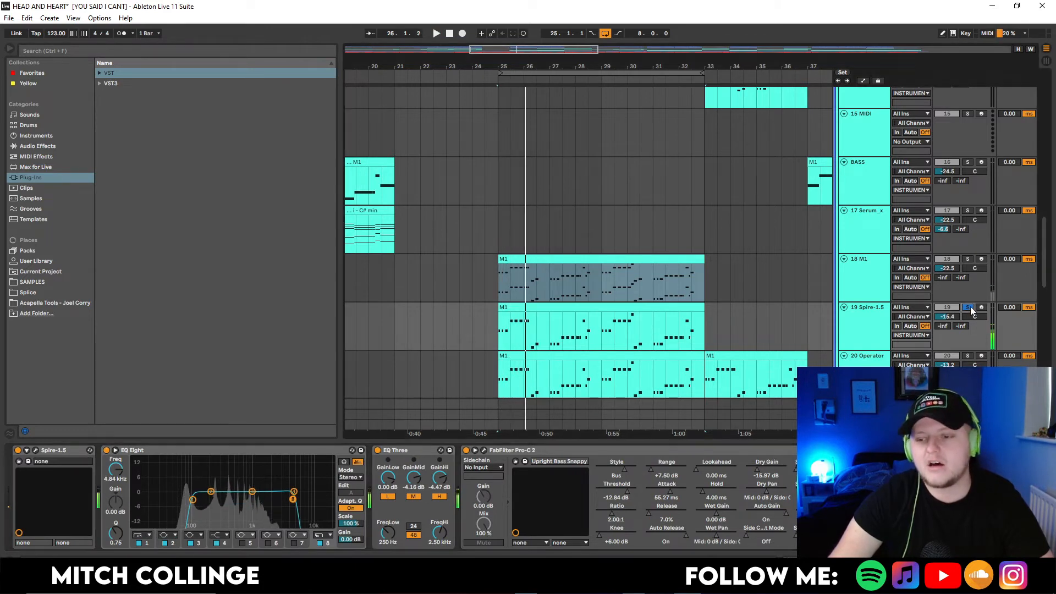
pyautogui.press('space')
pyautogui.click(868, 356)
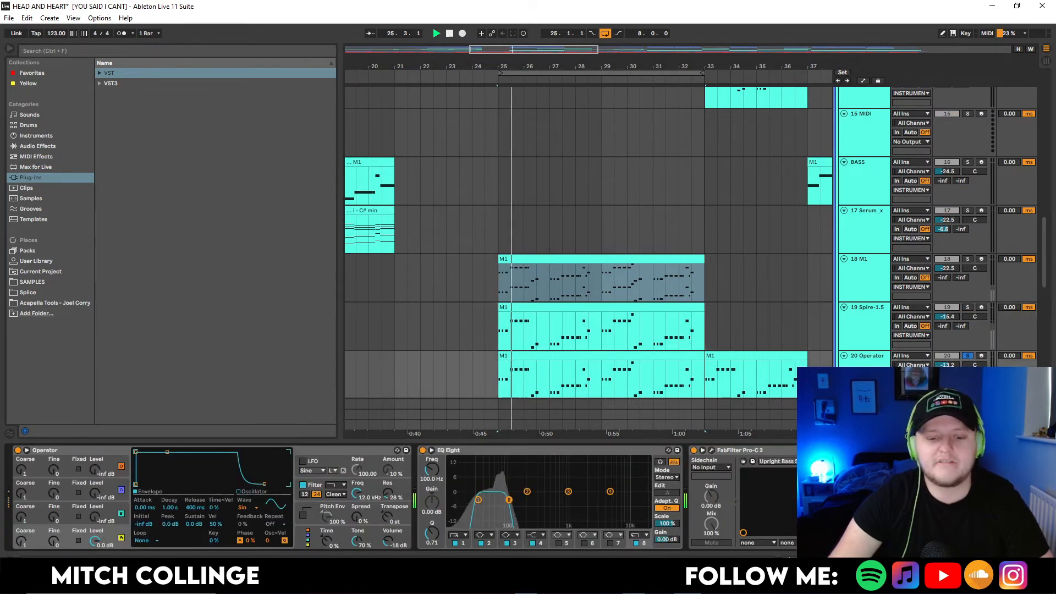
pyautogui.click(460, 543)
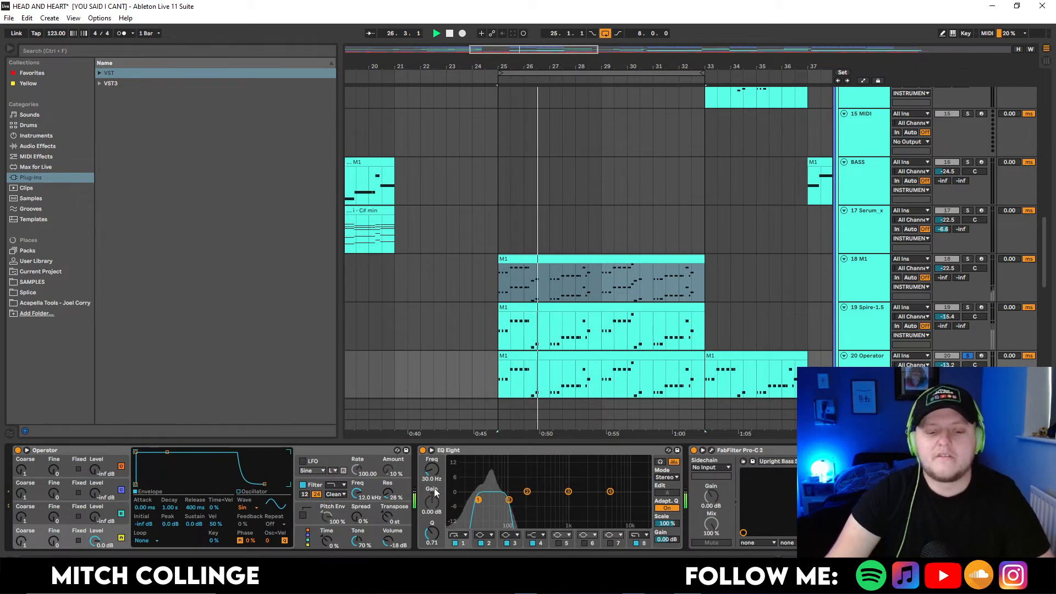
pyautogui.click(645, 544)
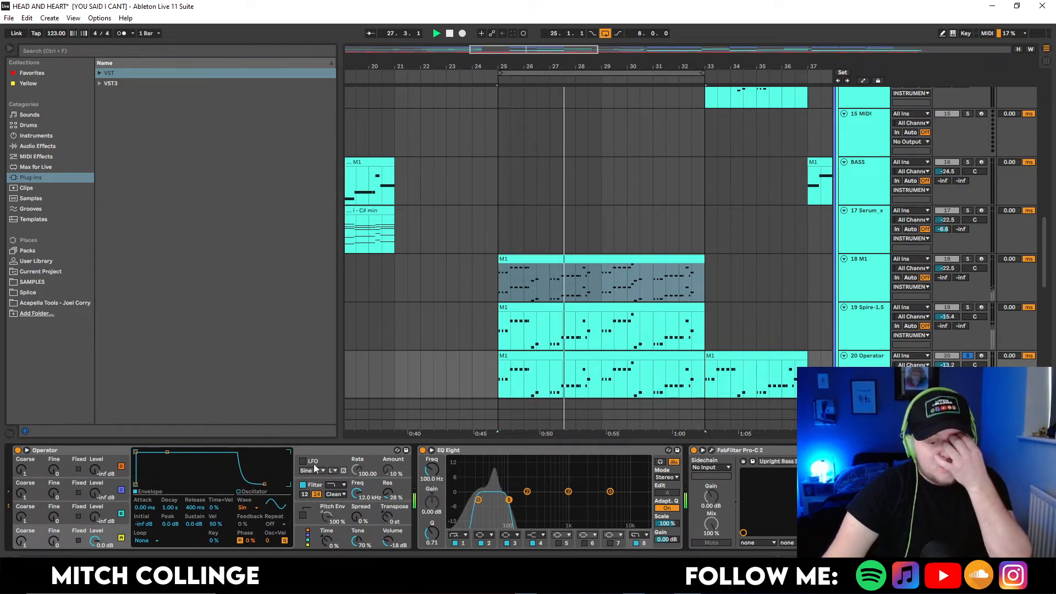
# - View the FabFilter Pro-C 2 compressor on 20 Operator, stop playback and unsolo the track
pyautogui.click(712, 450)
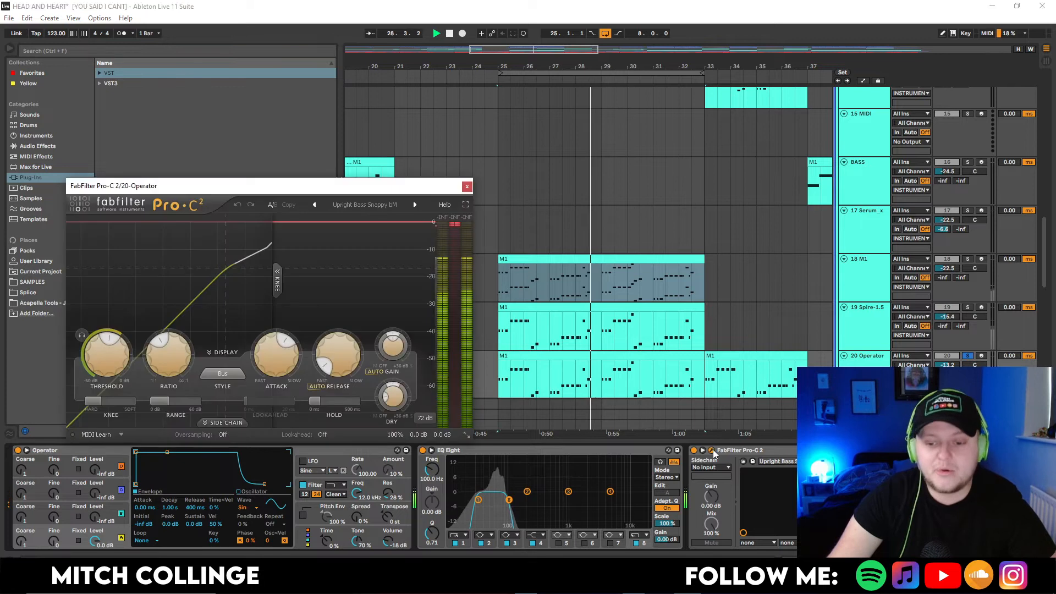
pyautogui.click(467, 186)
pyautogui.press('space')
pyautogui.click(967, 356)
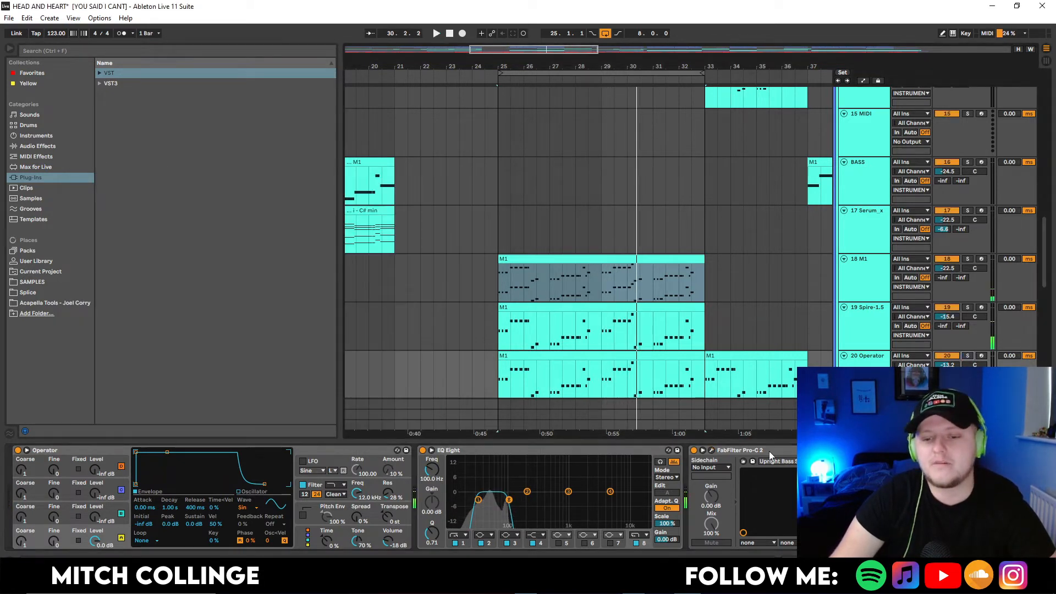
# - Solo the 18 M1, 19 Spire-1.5 and 20 Operator tracks together and play the combined bass layers from bar 25
pyautogui.click(760, 441)
pyautogui.scroll(-1, 760, 441)
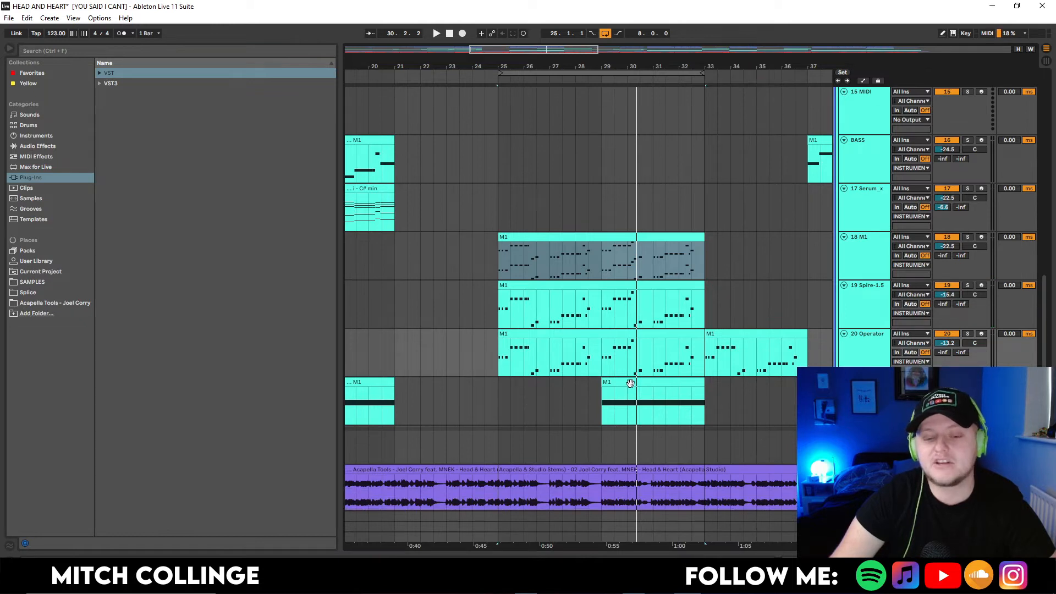
pyautogui.click(518, 333)
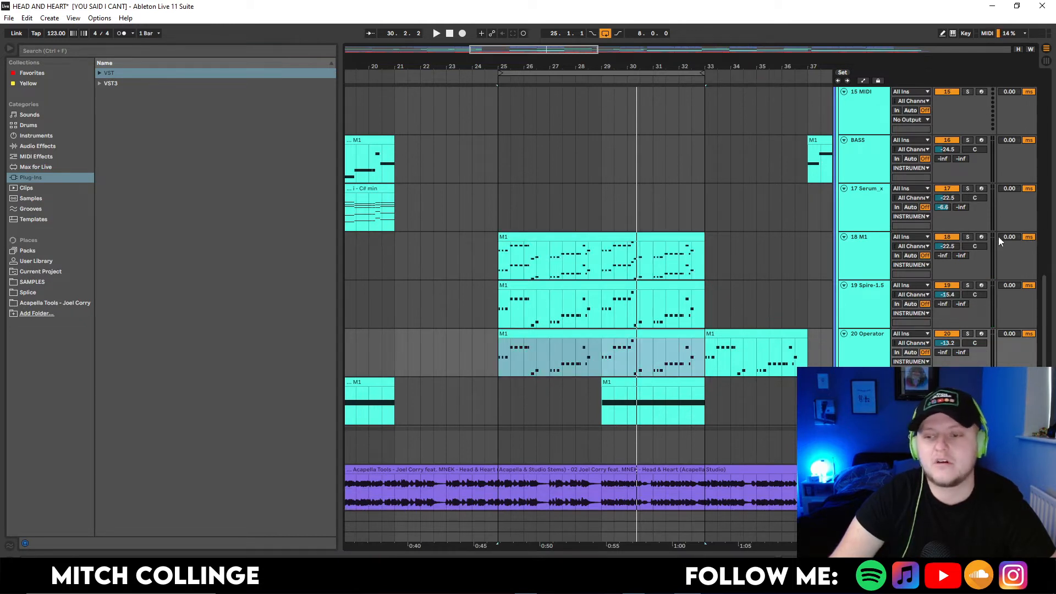
pyautogui.click(968, 236)
pyautogui.keyDown('ctrl'); pyautogui.click(968, 285); pyautogui.keyUp('ctrl')
pyautogui.keyDown('ctrl'); pyautogui.click(968, 333); pyautogui.keyUp('ctrl')
pyautogui.press('space')
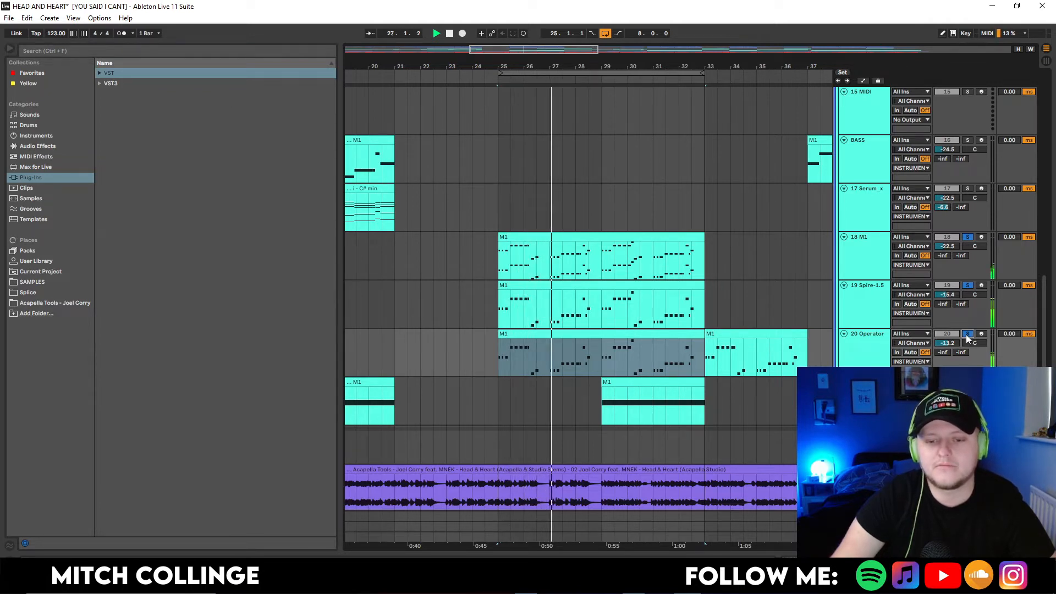
# - Unsolo the three bass layers and look over the drum and instrument tracks around bars 20 to 37
pyautogui.scroll(10, 564, 313)
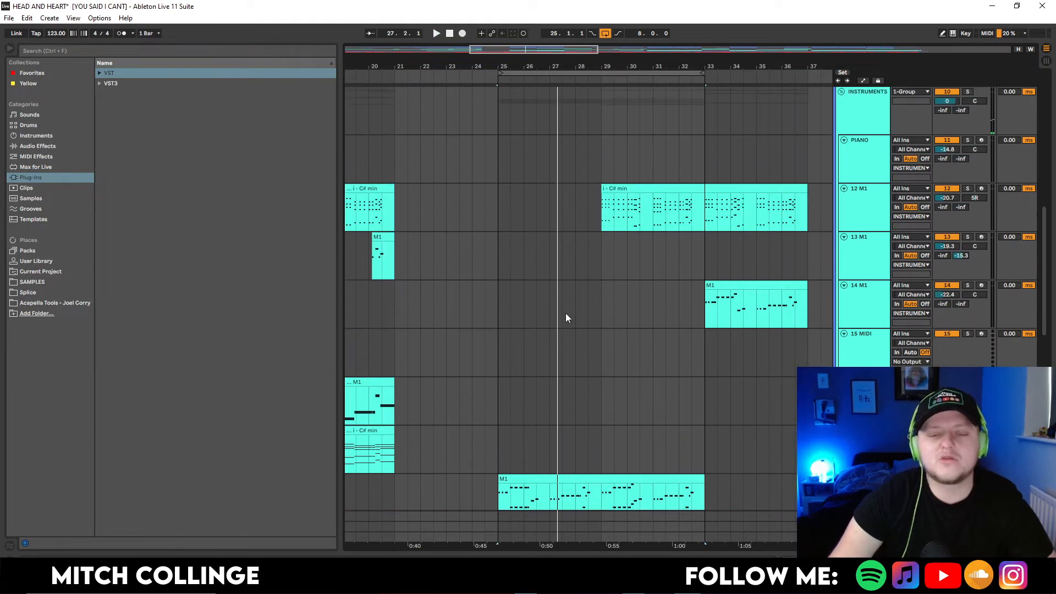
pyautogui.scroll(4, 556, 273)
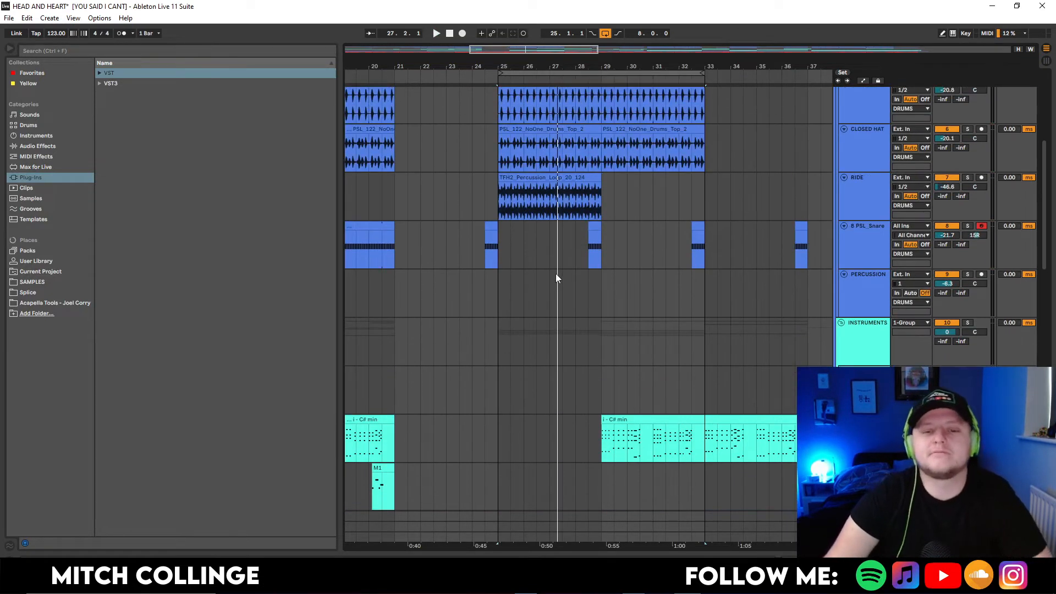
pyautogui.scroll(-8, 556, 273)
pyautogui.scroll(-5, 556, 283)
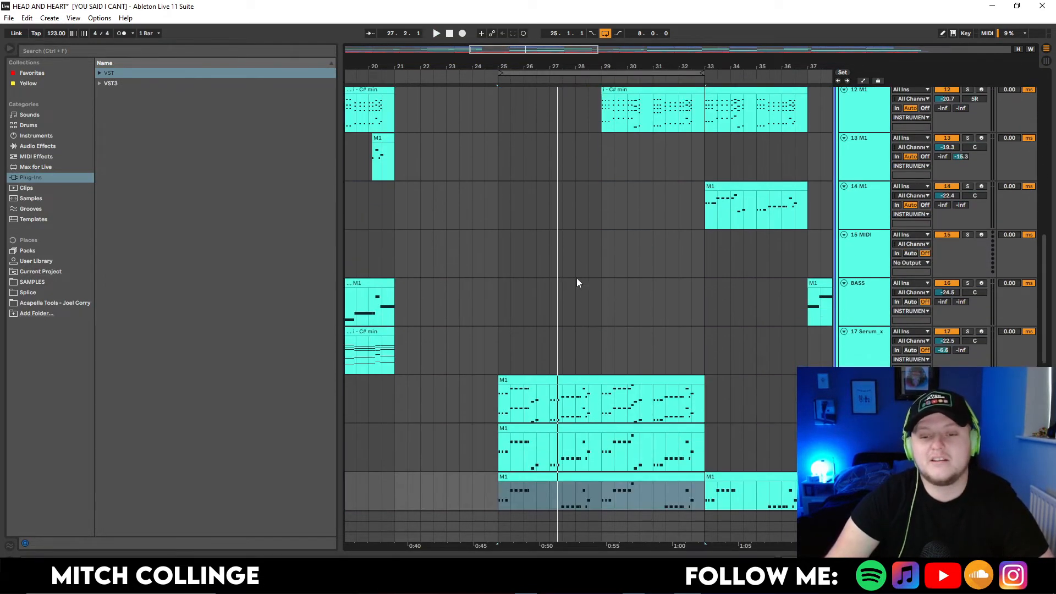
pyautogui.click(594, 286)
pyautogui.scroll(-4, 594, 287)
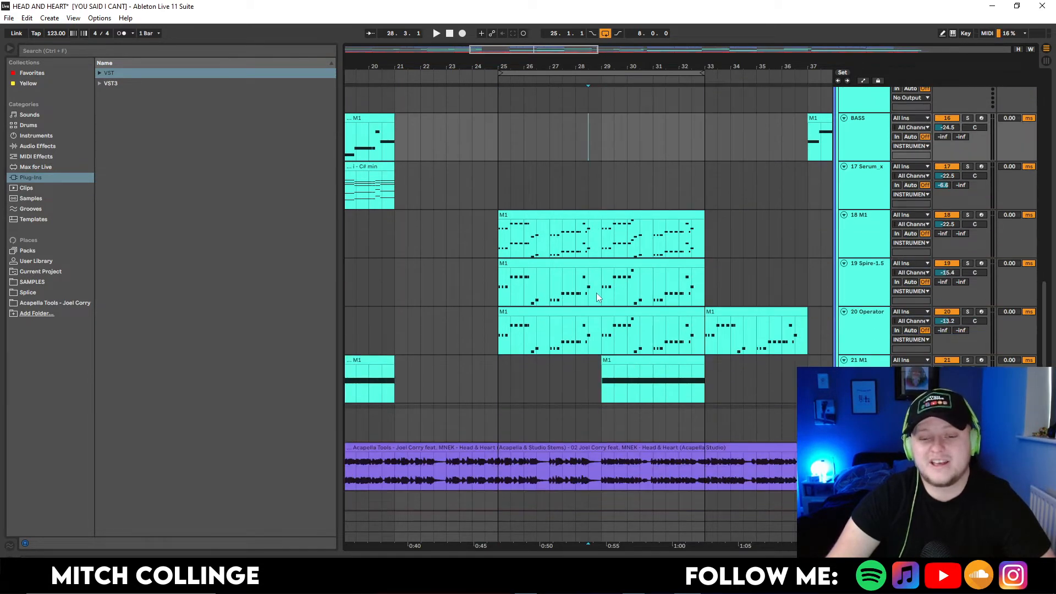
# - Play the arrangement from bar 29, briefly soloing 21 M1, and look over the instrument tracks playing through that section
pyautogui.click(601, 186)
pyautogui.press('space')
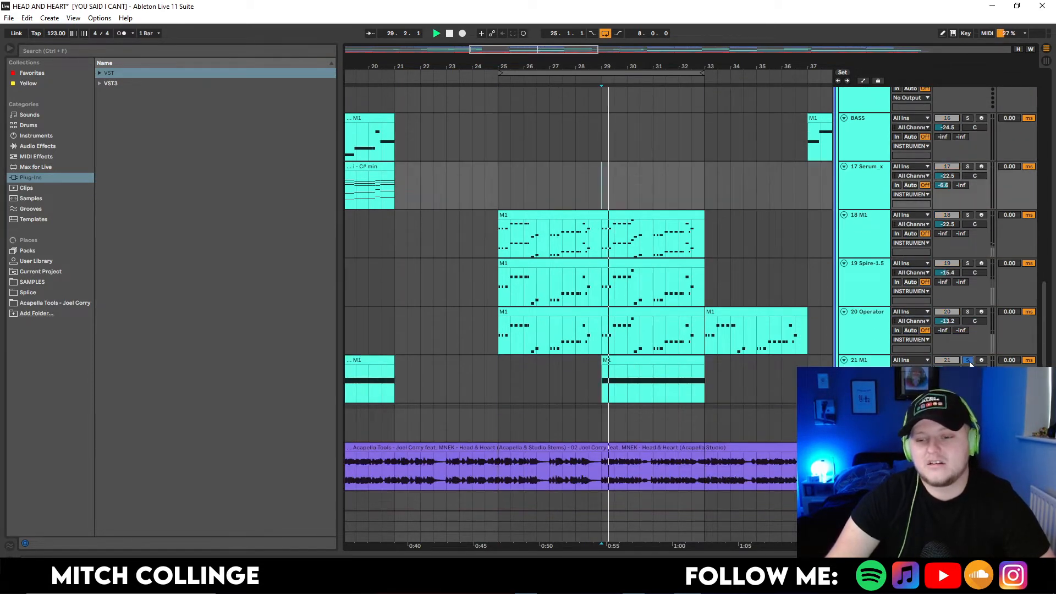
pyautogui.scroll(2, 767, 259)
pyautogui.scroll(5, 768, 268)
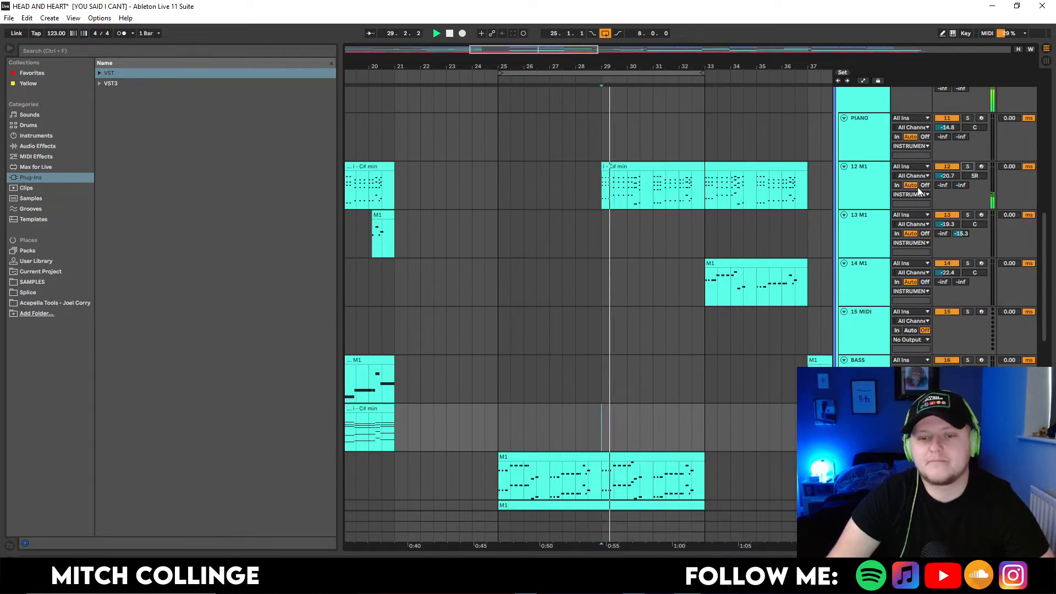
pyautogui.scroll(1, 715, 220)
pyautogui.moveTo(565, 66); pyautogui.dragTo(458, 59)
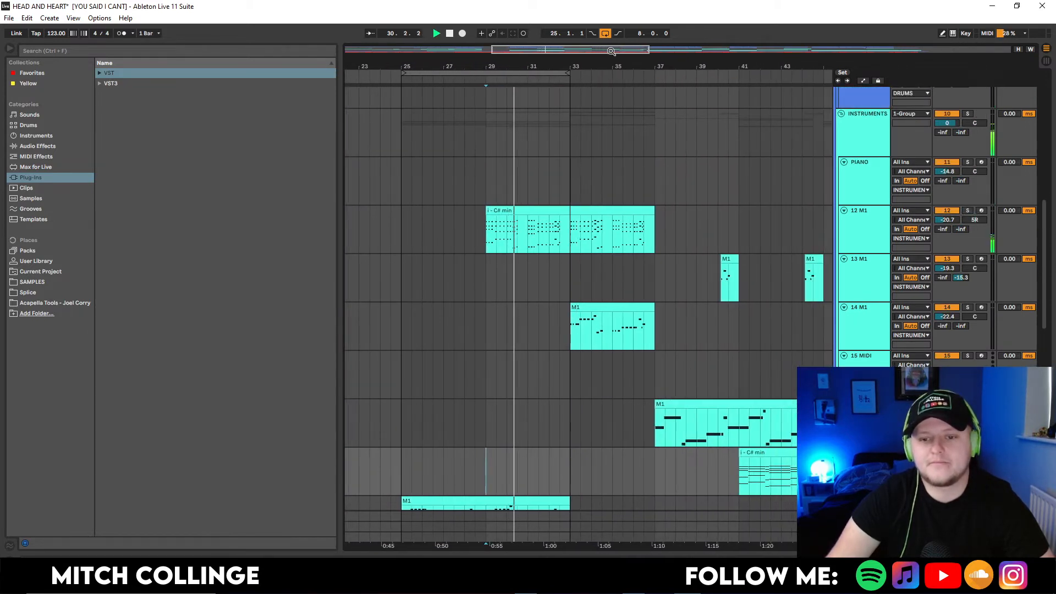
pyautogui.scroll(1, 506, 236)
pyautogui.scroll(-8, 520, 230)
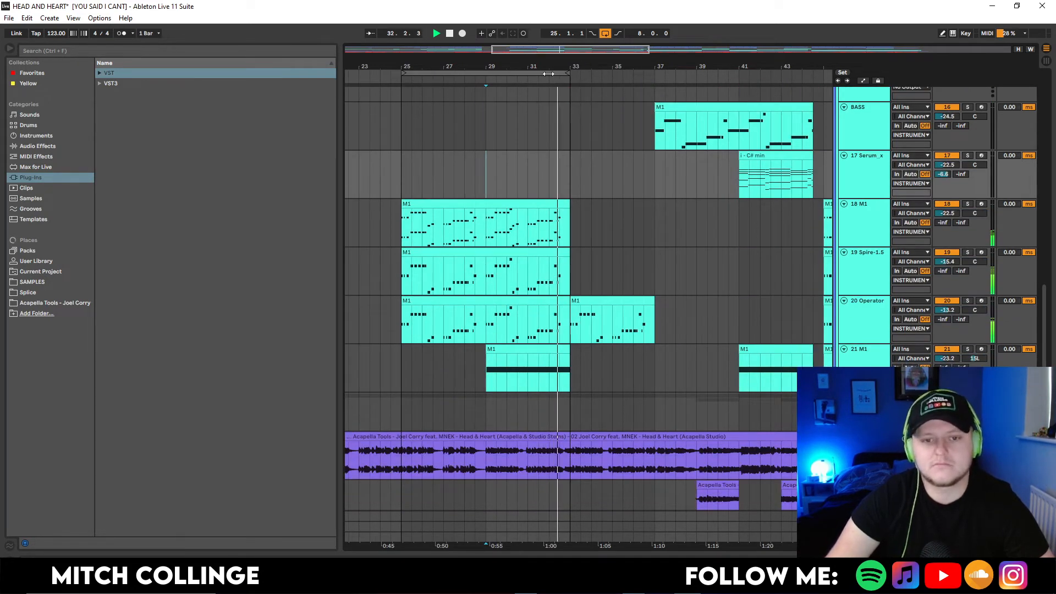
# - Turn off the loop, solo 20 Operator from bar 33 and compare it with the instrument tracks playing alongside it
pyautogui.click(606, 34)
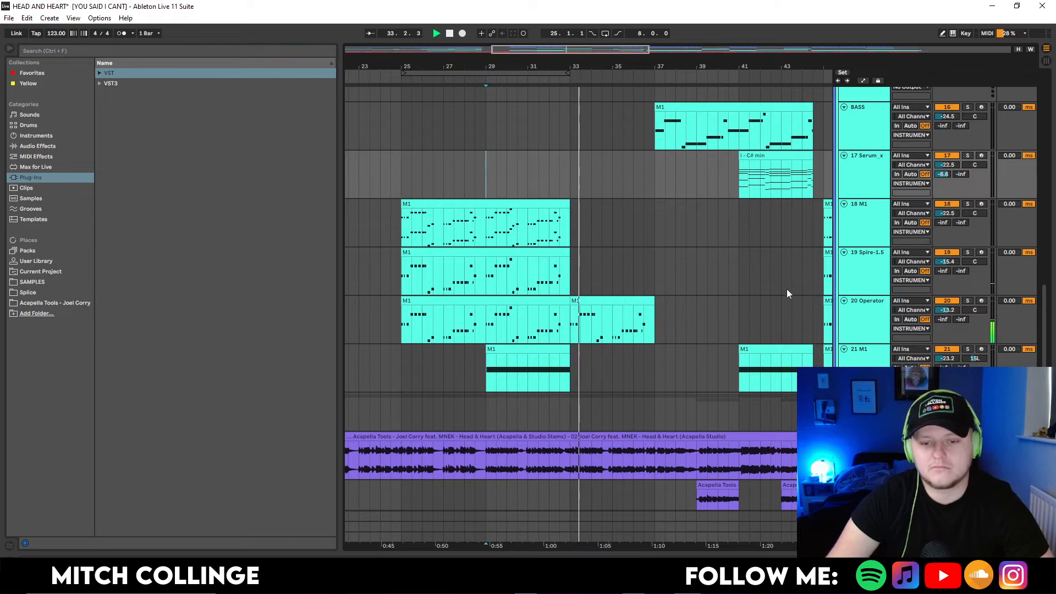
pyautogui.click(606, 303)
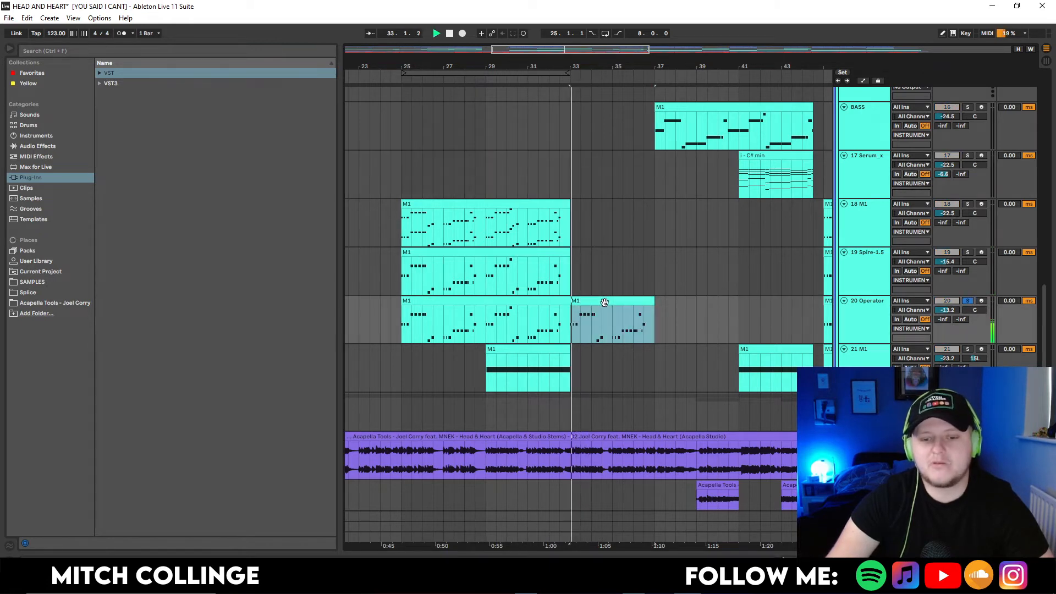
pyautogui.click(967, 301)
pyautogui.scroll(8, 649, 305)
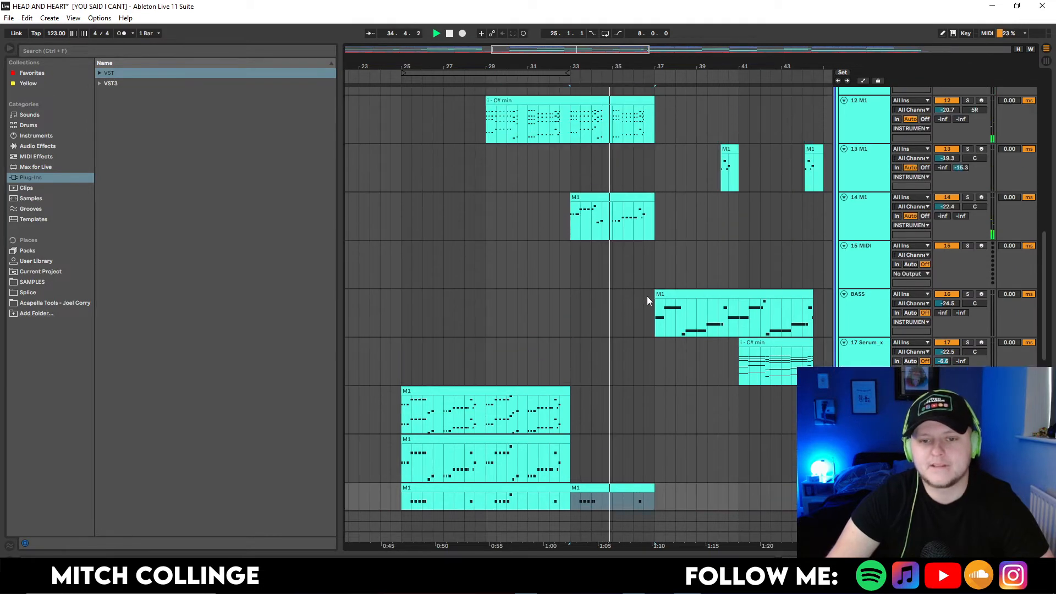
pyautogui.scroll(2, 939, 174)
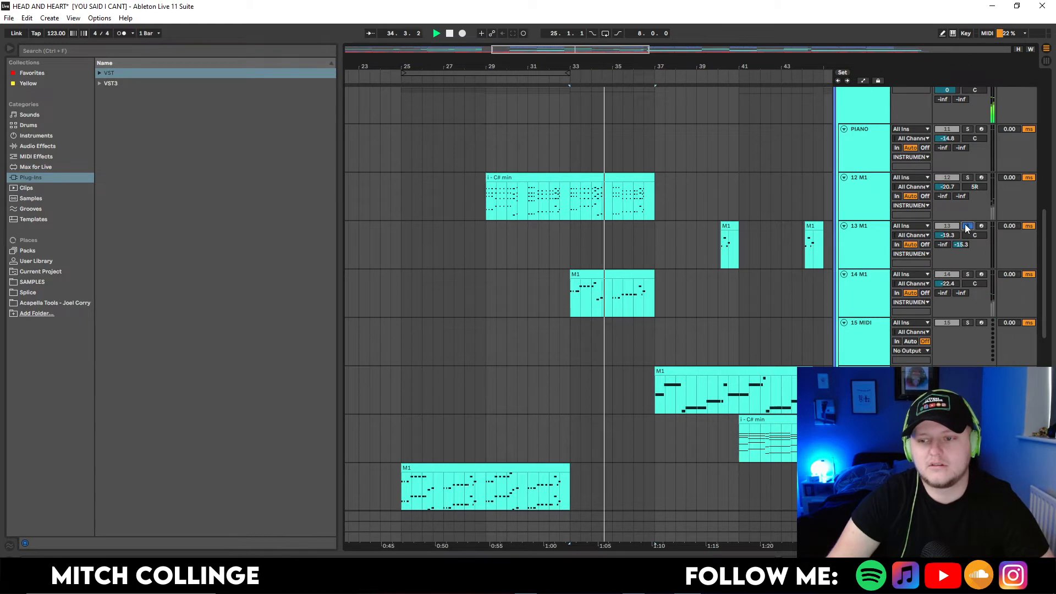
# - Let playback run into the section at bar 37, look over its bass tracks and stop playback
pyautogui.moveTo(627, 58)
pyautogui.mouseDown()
pyautogui.moveTo(649, 51)
pyautogui.moveTo(600, 48)
pyautogui.moveTo(609, 58)
pyautogui.mouseUp()
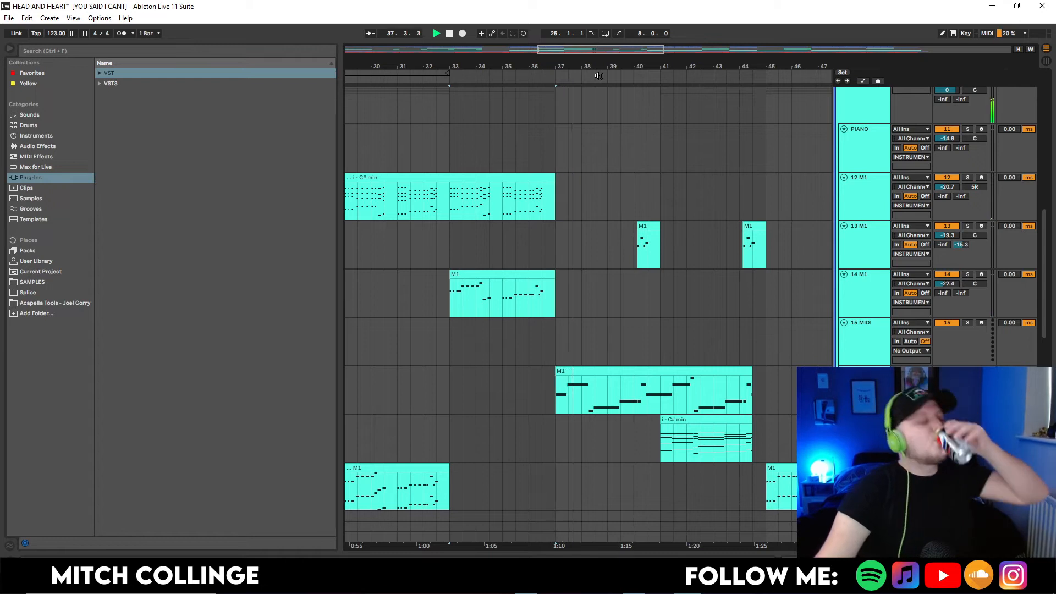
pyautogui.scroll(-4, 723, 152)
pyautogui.scroll(-1, 721, 154)
pyautogui.press('space')
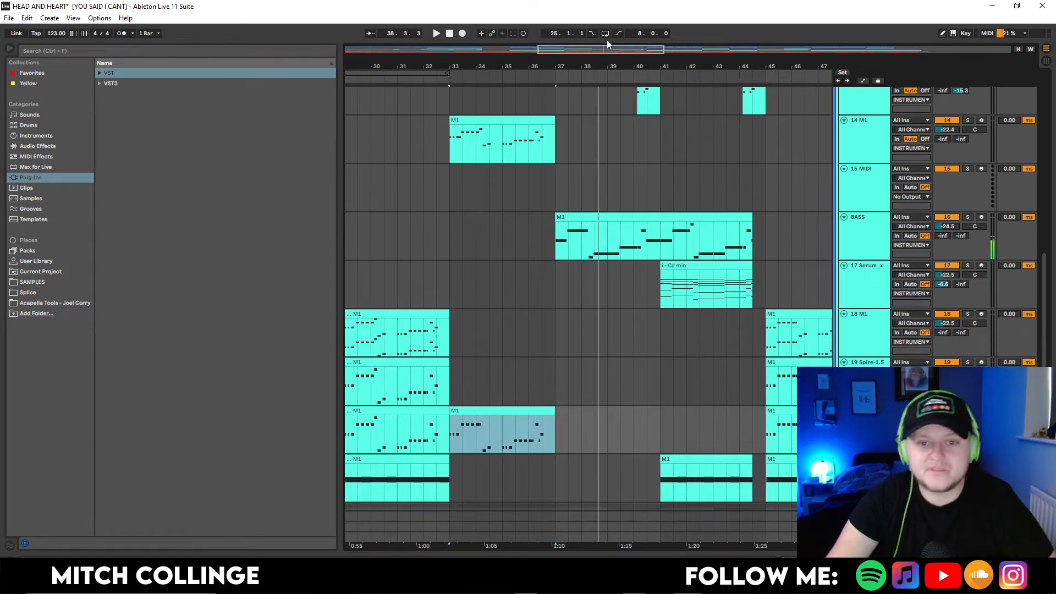
# - View the whole arrangement back to the first drum tracks and open the DRUMS group's effects chain
pyautogui.moveTo(617, 50); pyautogui.dragTo(715, 50)
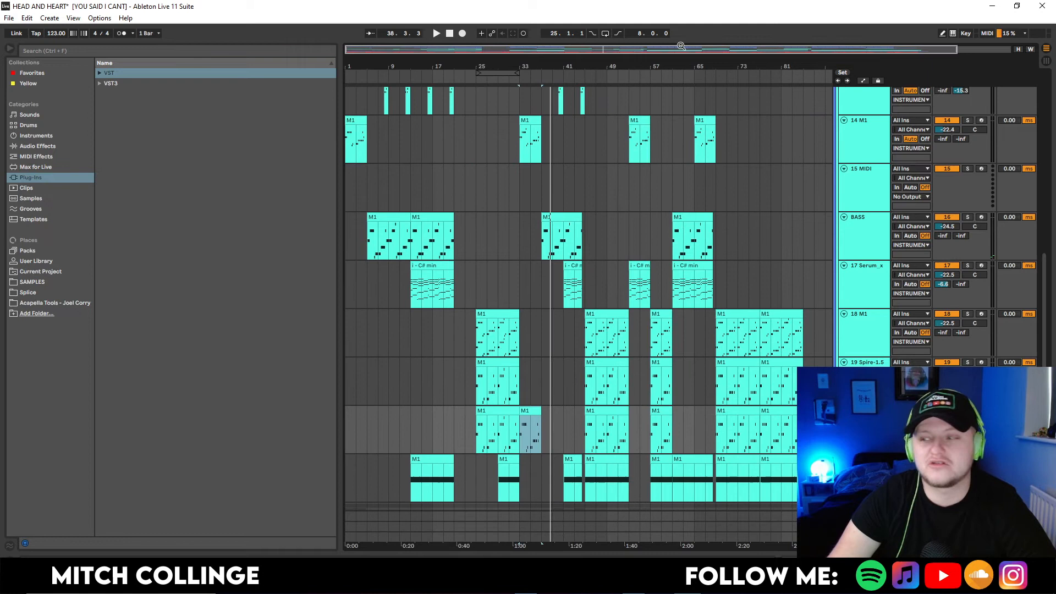
pyautogui.scroll(5, 613, 169)
pyautogui.scroll(14, 617, 150)
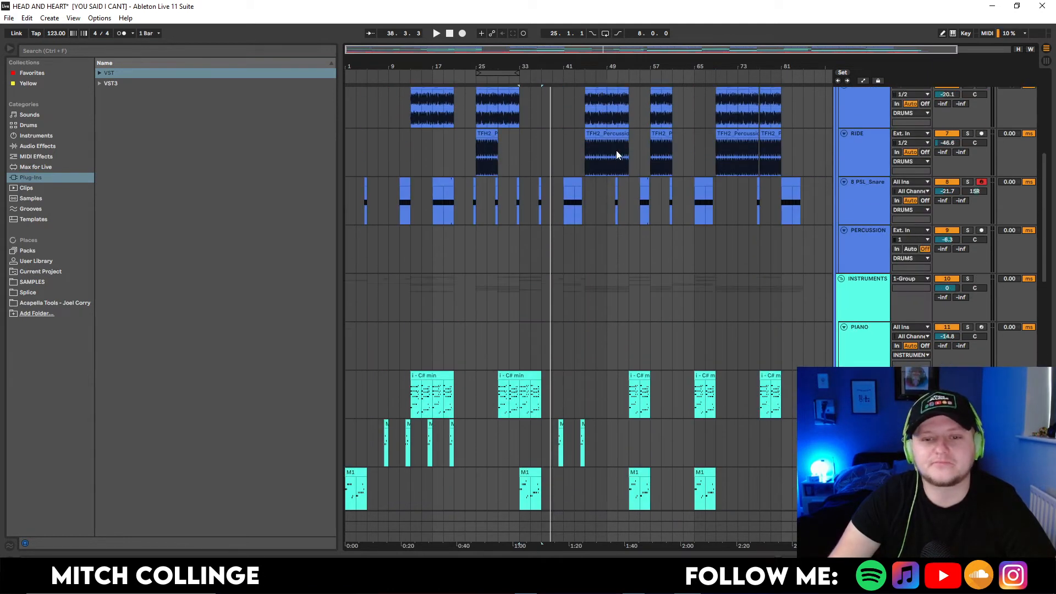
pyautogui.scroll(4, 617, 153)
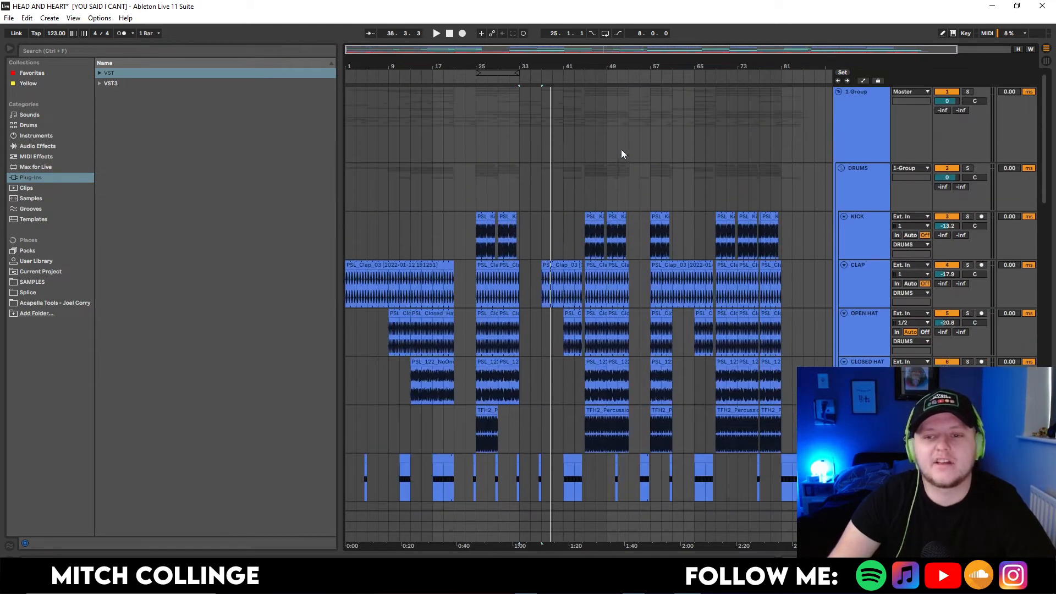
pyautogui.click(839, 92)
pyautogui.click(839, 92)
pyautogui.click(856, 168)
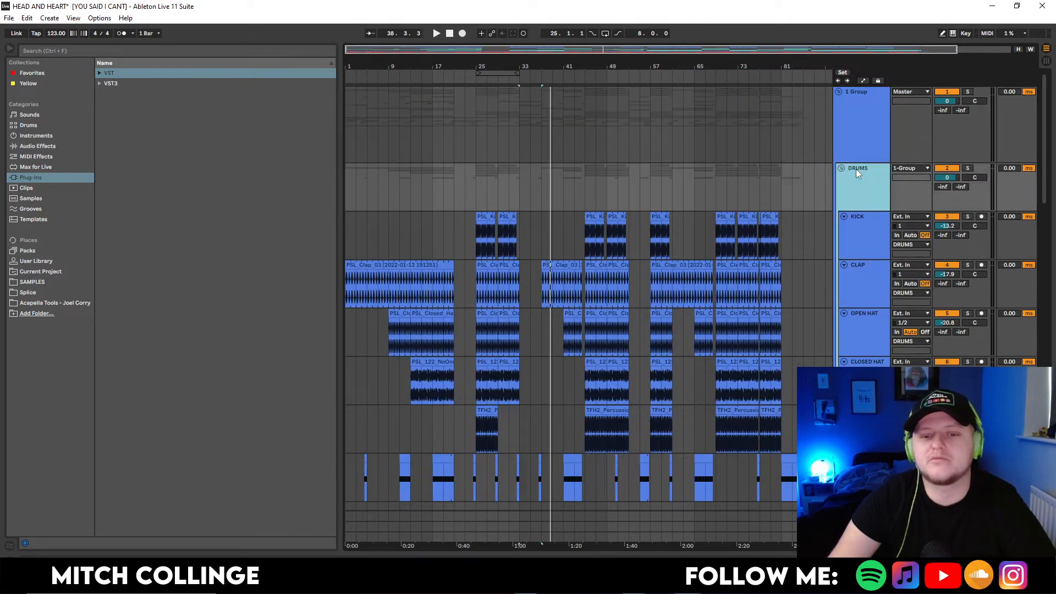
pyautogui.doubleClick(861, 185)
# - Solo the DRUMS group, loop its section from bar 45 to bar 49 and start playback
pyautogui.moveTo(696, 46); pyautogui.dragTo(540, 159)
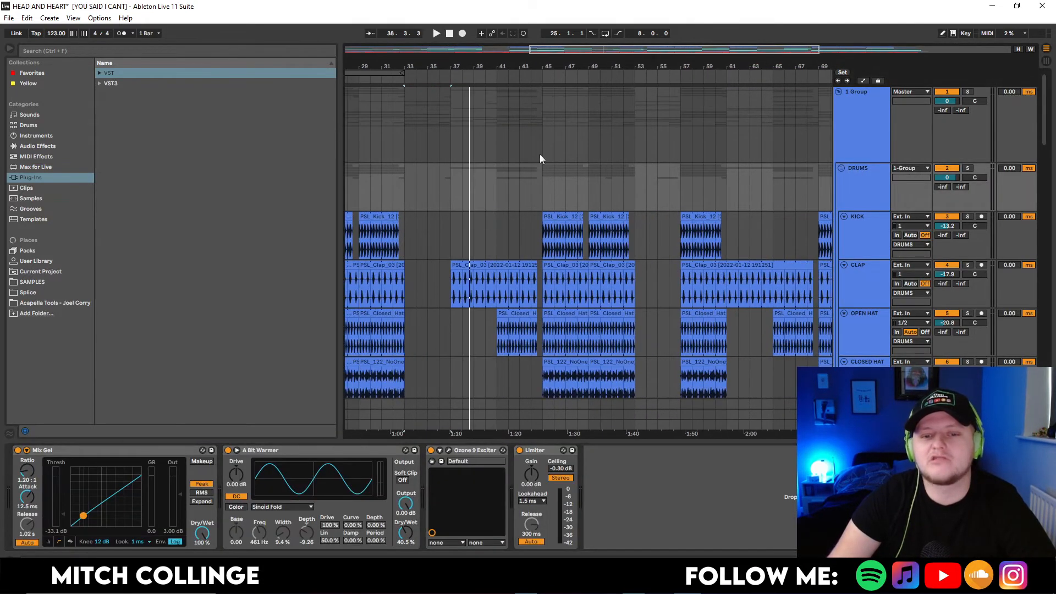
pyautogui.keyDown('shift'); pyautogui.click(582, 183); pyautogui.keyUp('shift')
pyautogui.rightClick(581, 182)
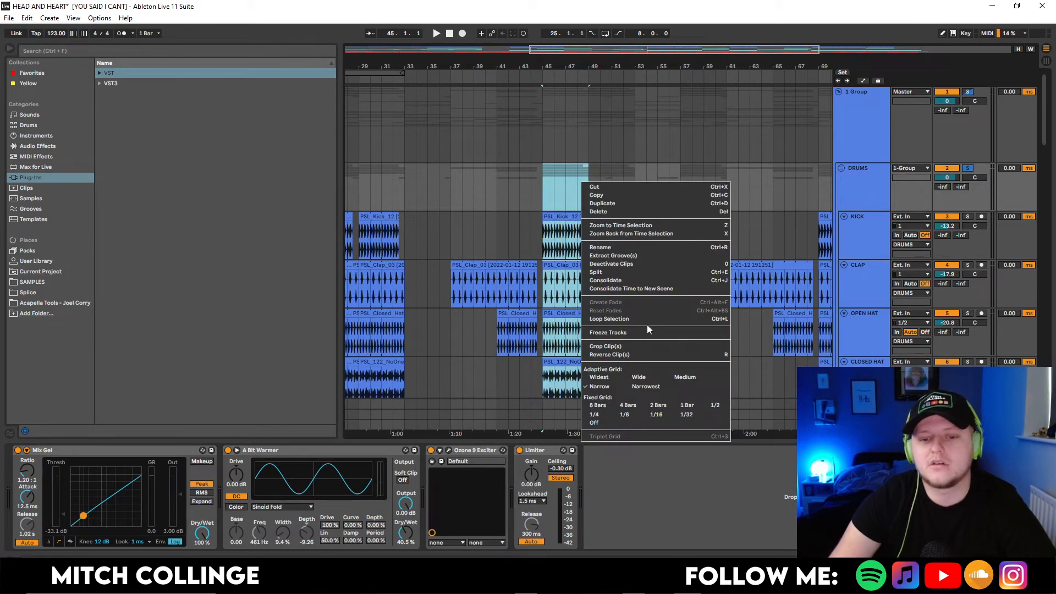
pyautogui.click(633, 319)
pyautogui.press('space')
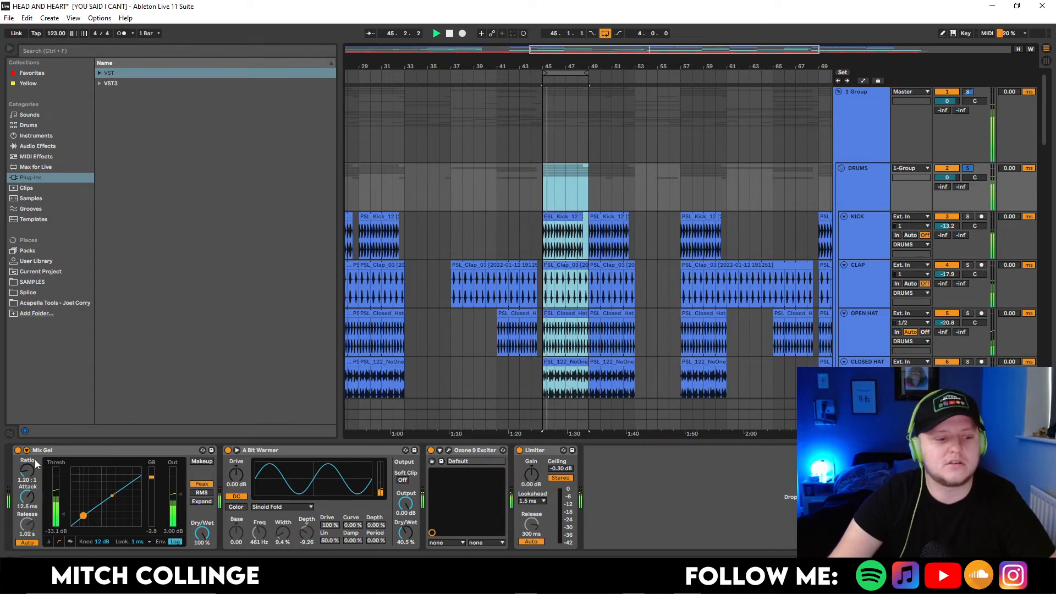
# - Bypass Mix Gel, A Bit Warmer, Ozone 9 Exciter and Limiter on DRUMS to hear the dry loop, then re-enable the Limiter
pyautogui.click(176, 452)
pyautogui.click(227, 451)
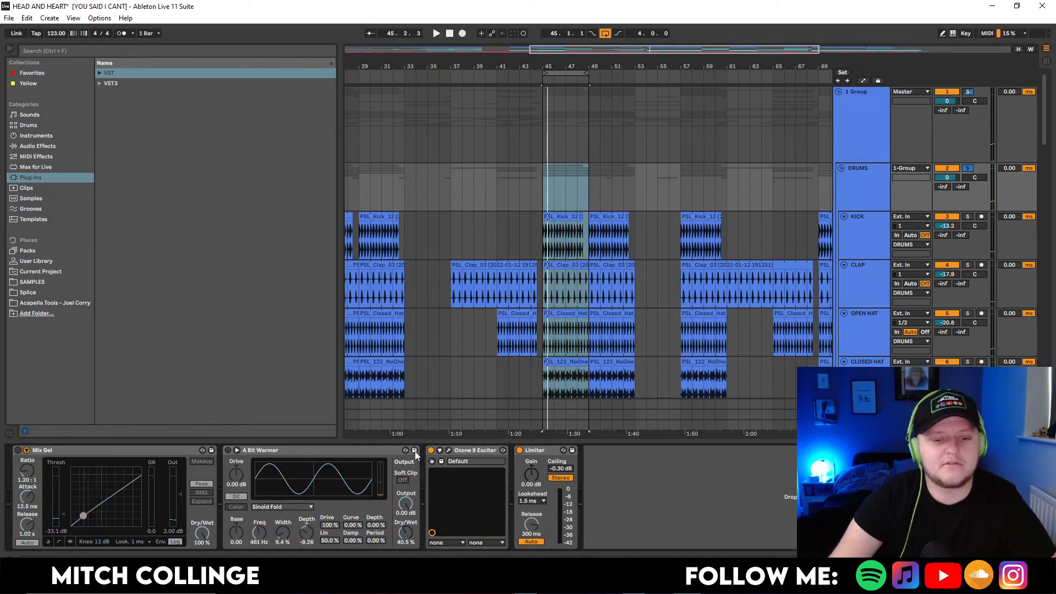
pyautogui.click(520, 451)
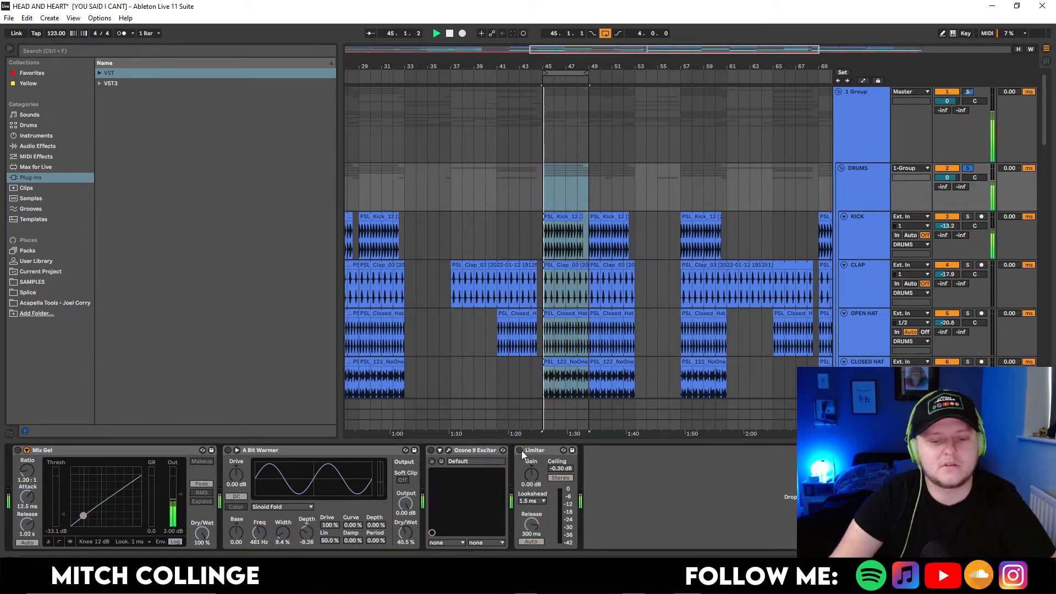
pyautogui.click(519, 450)
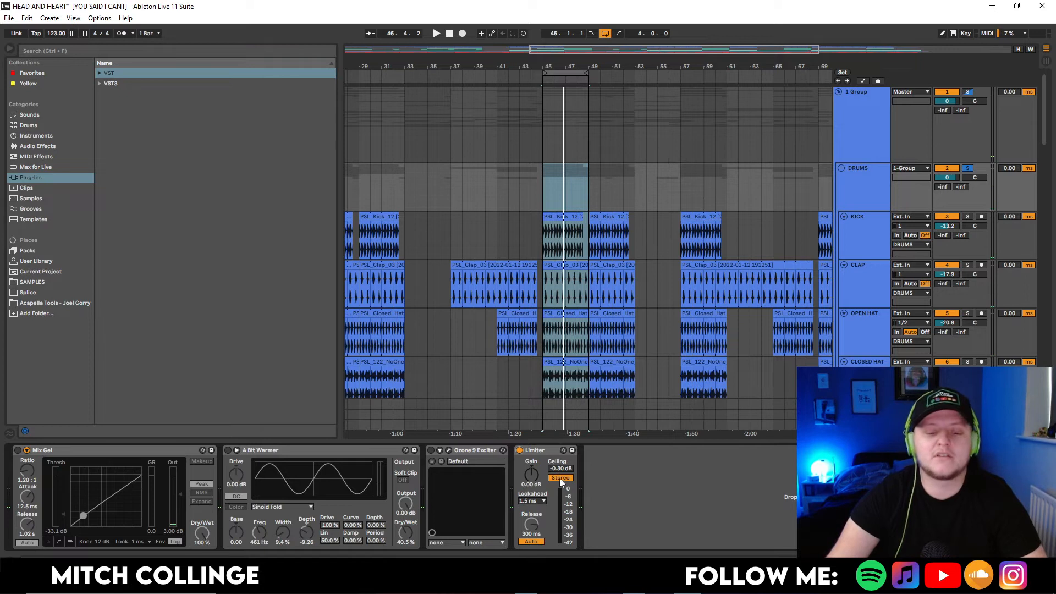
# - Re-enable the Ozone 9 Exciter on DRUMS, inspect its band settings and compare the drum loop with and without it
pyautogui.click(432, 451)
pyautogui.click(448, 450)
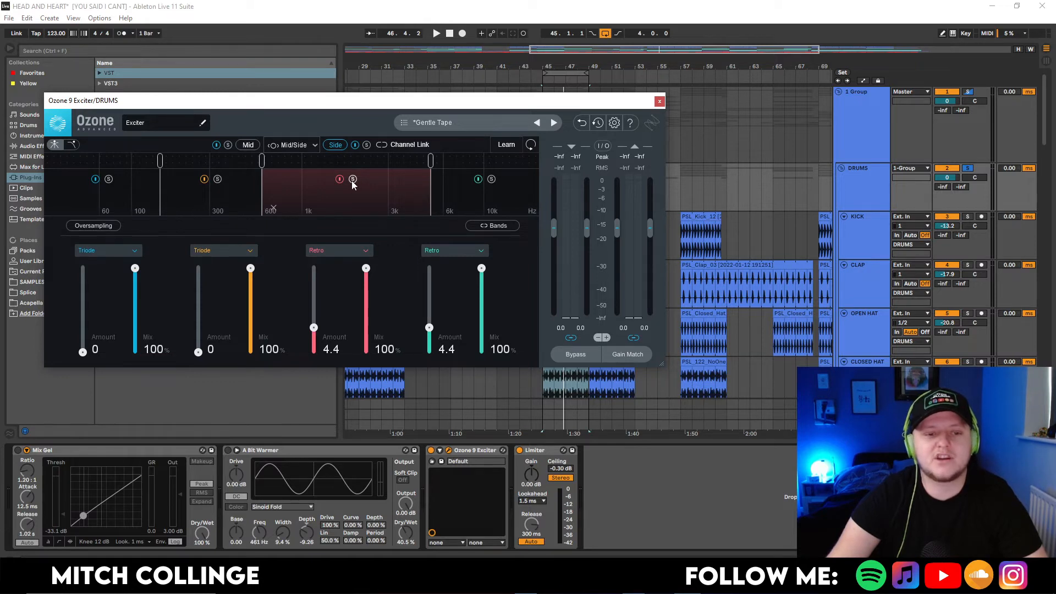
pyautogui.press('space')
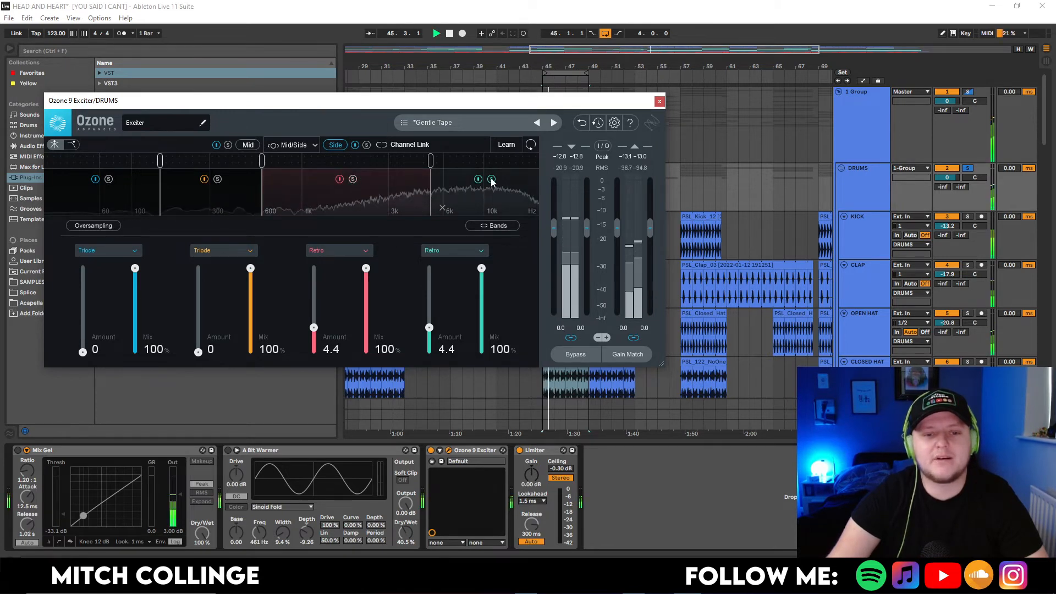
pyautogui.click(431, 451)
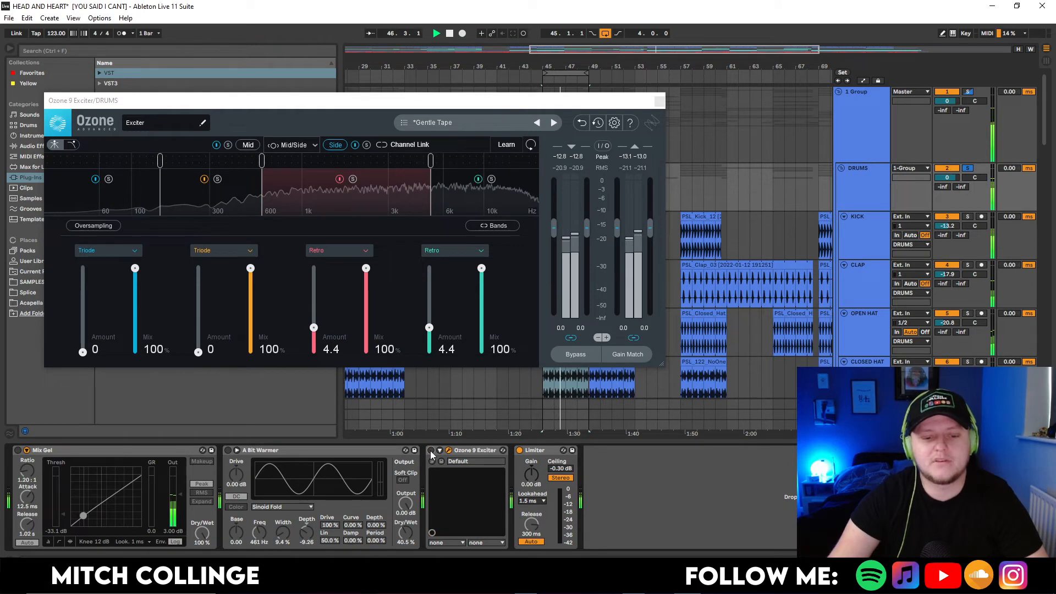
pyautogui.click(432, 451)
# - Re-enable A Bit Warmer and Mix Gel on the DRUMS group while listening to the drum loop
pyautogui.click(227, 450)
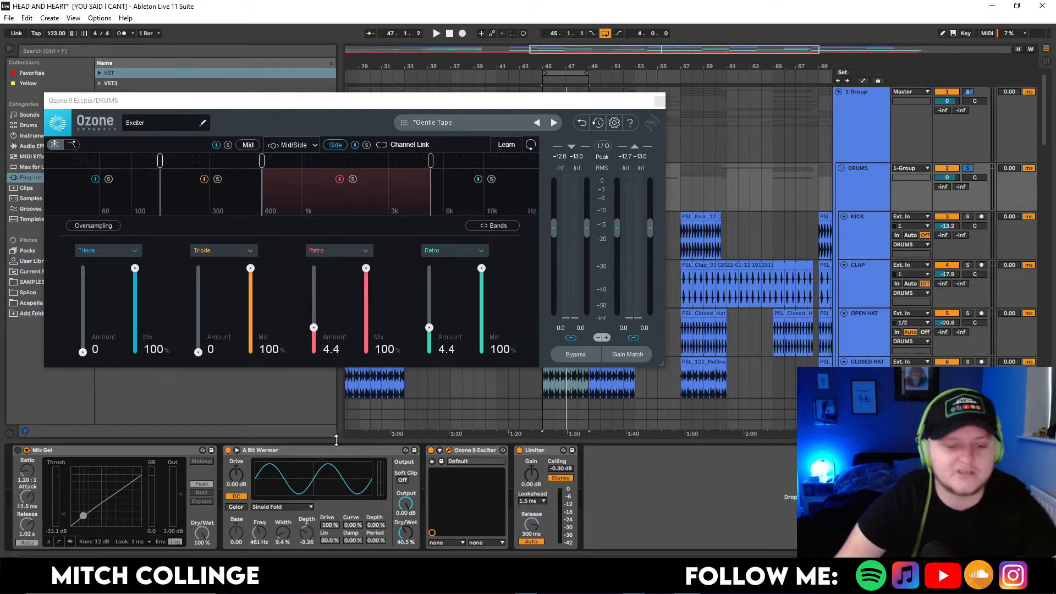
pyautogui.press('space')
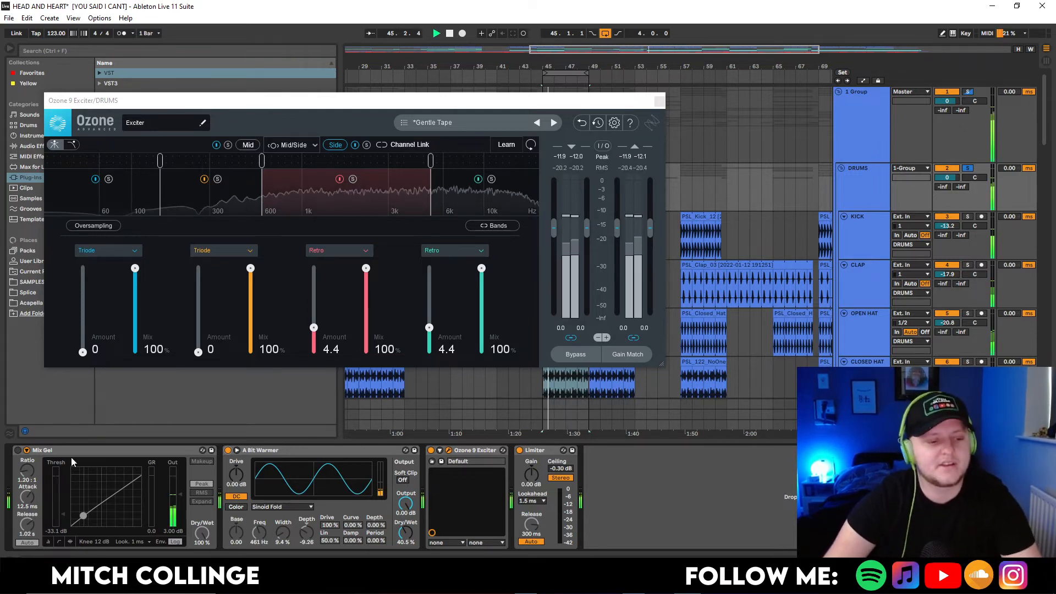
pyautogui.click(18, 451)
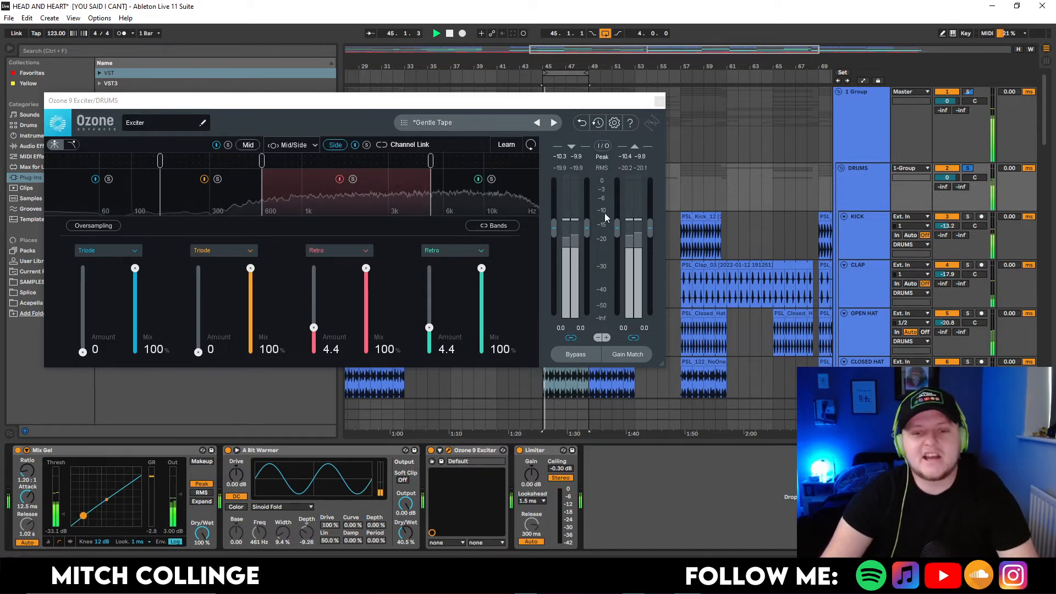
# - Close the Ozone 9 Exciter window, solo the INSTRUMENTS group in place of DRUMS and open its effects chain
pyautogui.click(659, 100)
pyautogui.doubleClick(648, 442)
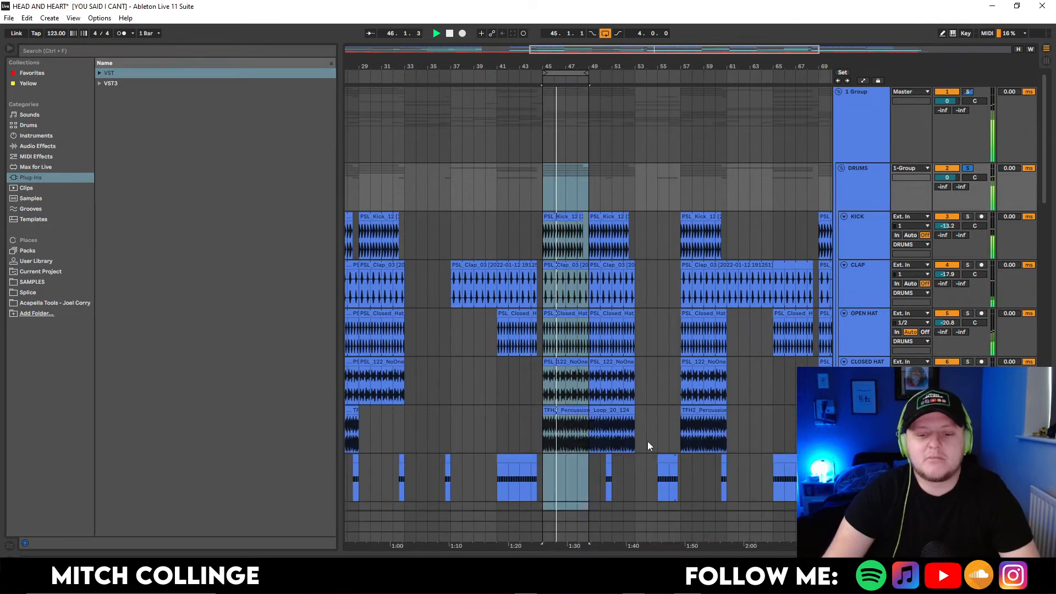
pyautogui.scroll(-8, 665, 453)
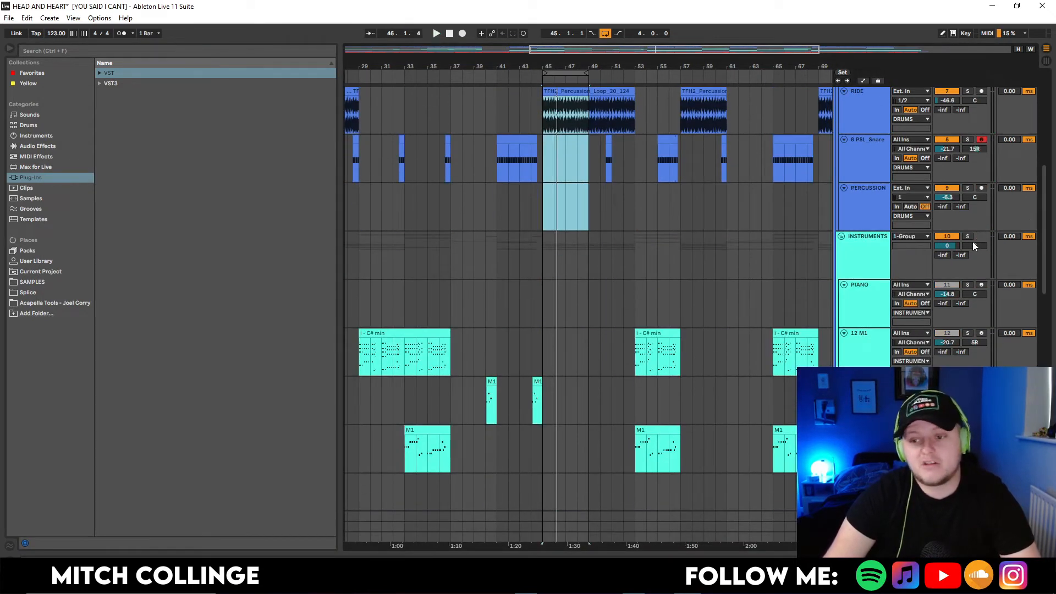
pyautogui.click(969, 237)
pyautogui.doubleClick(868, 241)
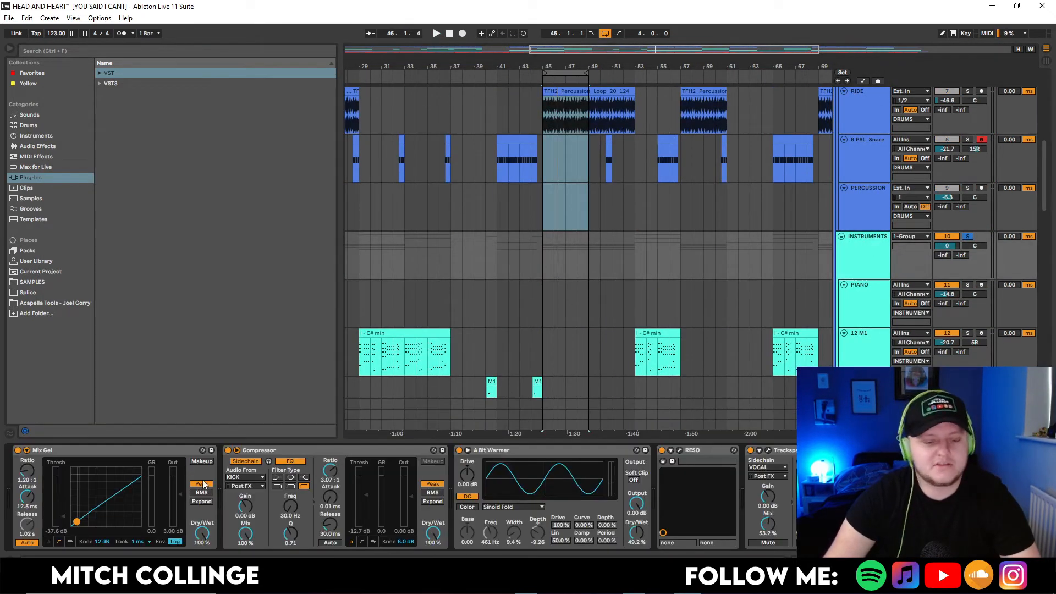
# - Bypass the INSTRUMENTS group's Mix Gel, Compressor, A Bit Warmer, RESO and Trackspacer and play the dry loop from bar 45
pyautogui.scroll(-3, 795, 329)
pyautogui.scroll(-3, 670, 324)
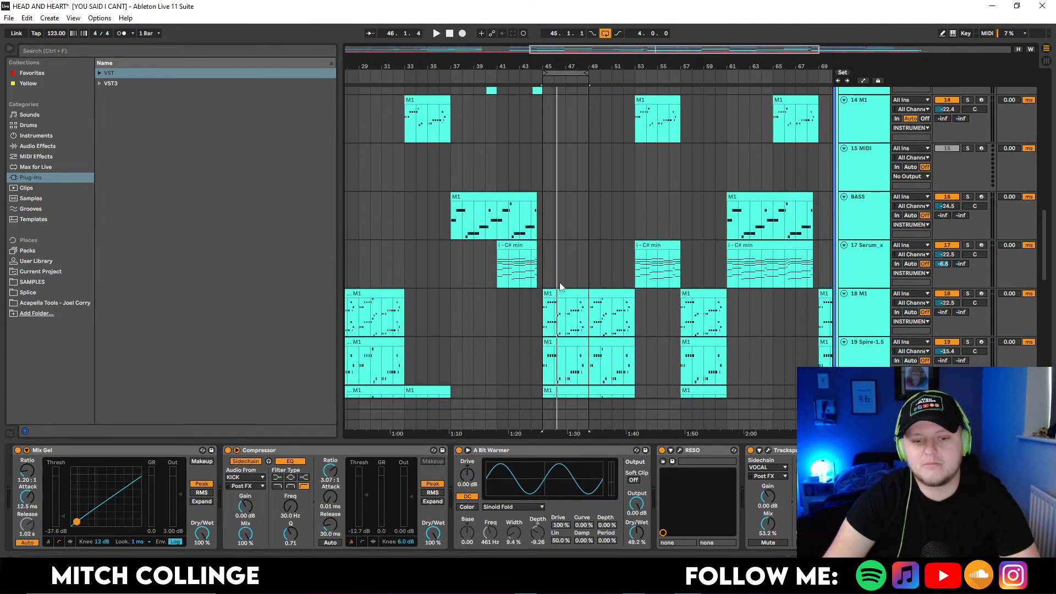
pyautogui.scroll(-1, 700, 355)
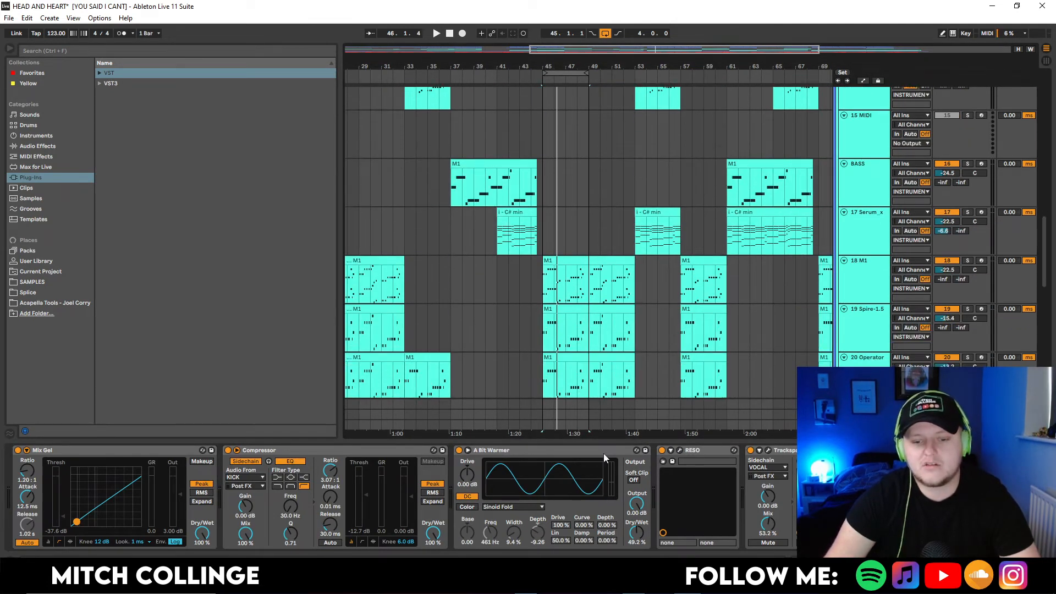
pyautogui.click(17, 451)
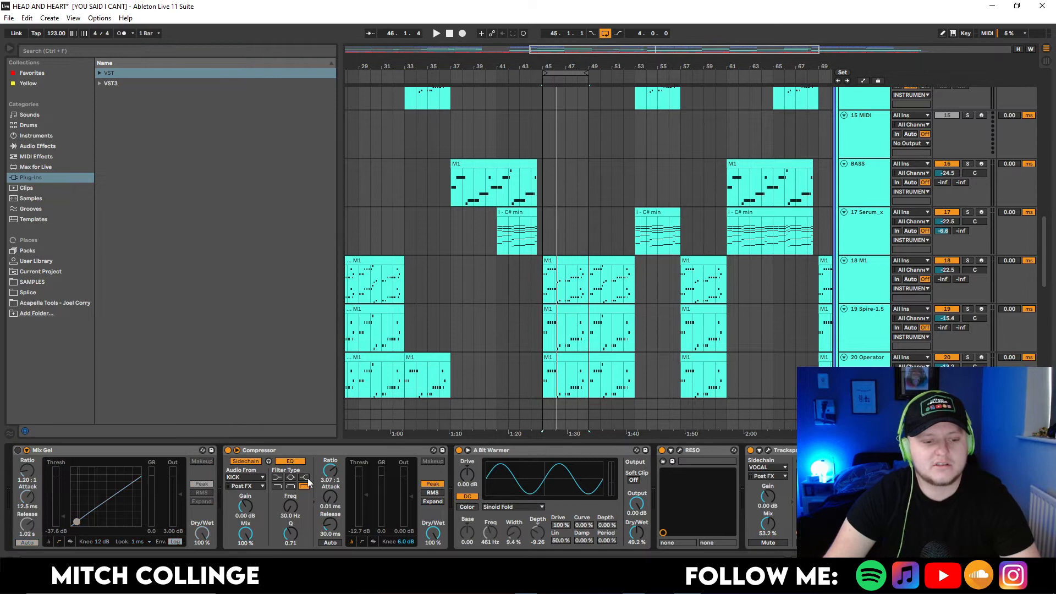
pyautogui.click(228, 450)
pyautogui.click(458, 451)
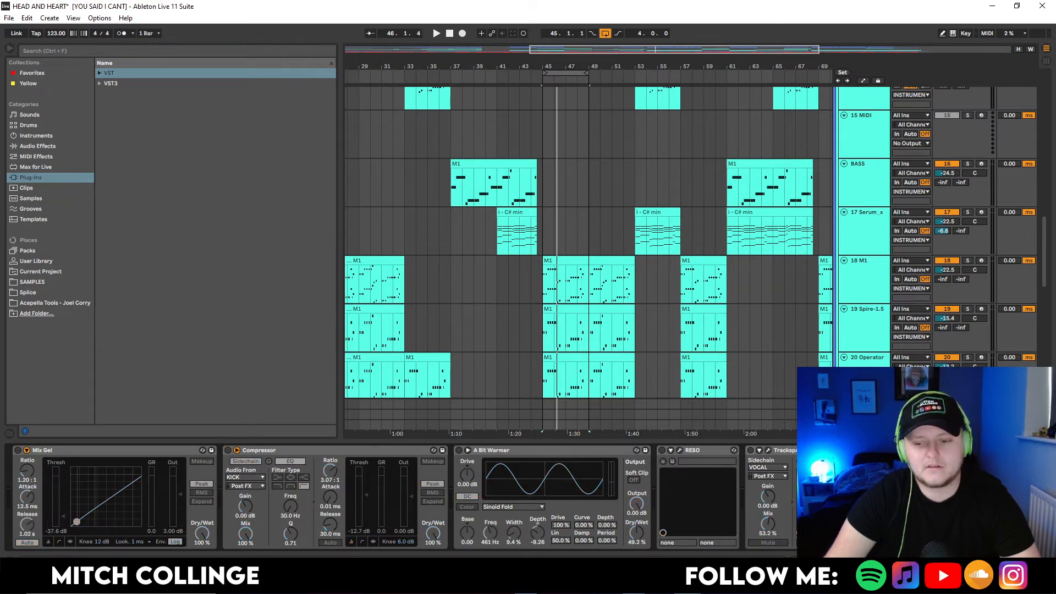
pyautogui.press('space')
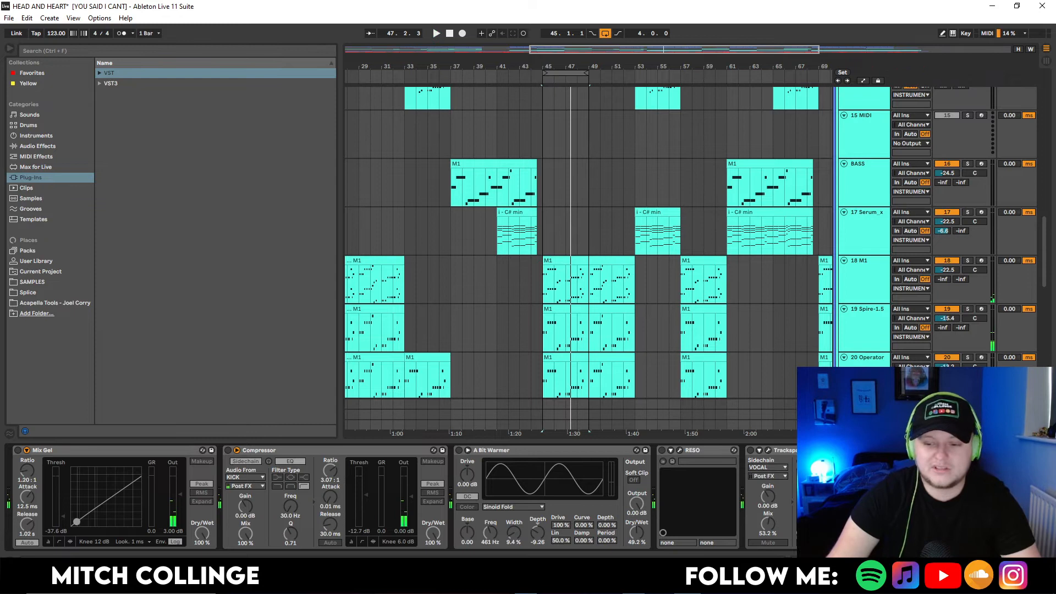
pyautogui.press('space')
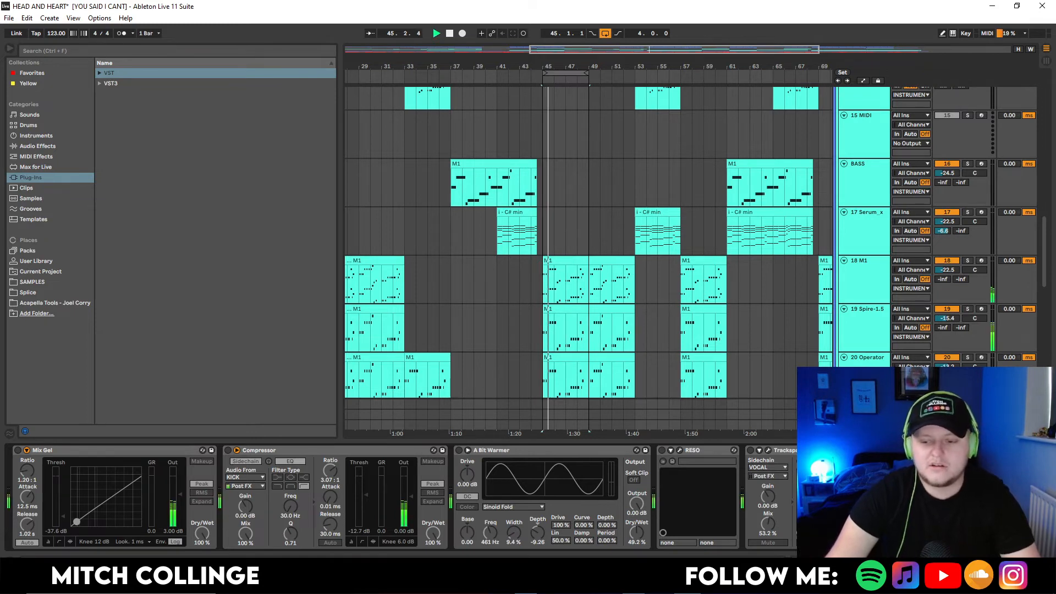
# - Re-enable Trackspacer on the INSTRUMENTS group, open its window and solo LEAD VOCAL alongside to play the loop
pyautogui.press('space')
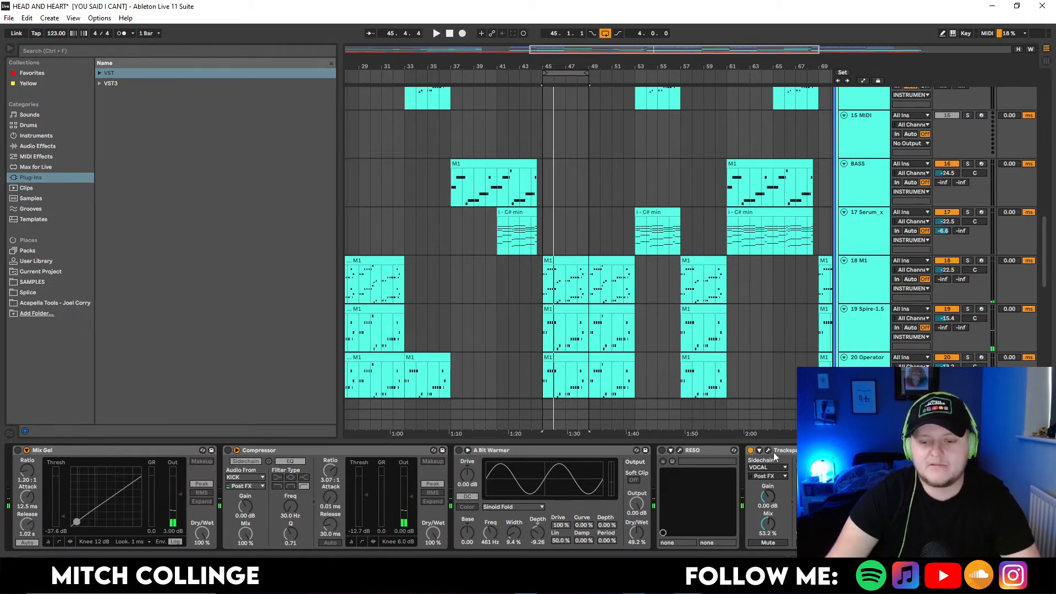
pyautogui.click(769, 450)
pyautogui.scroll(-5, 870, 315)
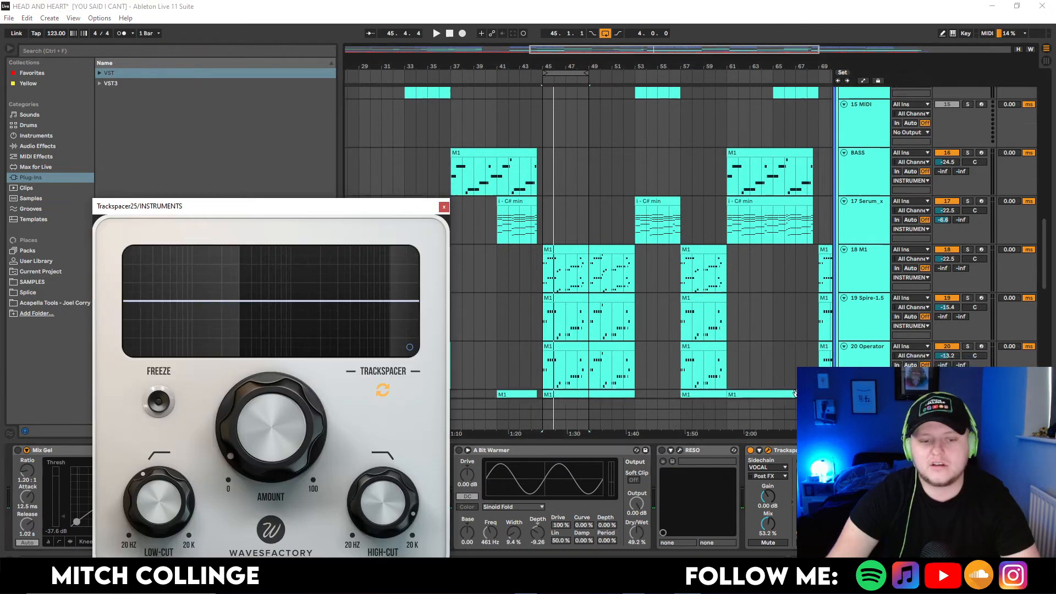
pyautogui.click(967, 253)
pyautogui.press('space')
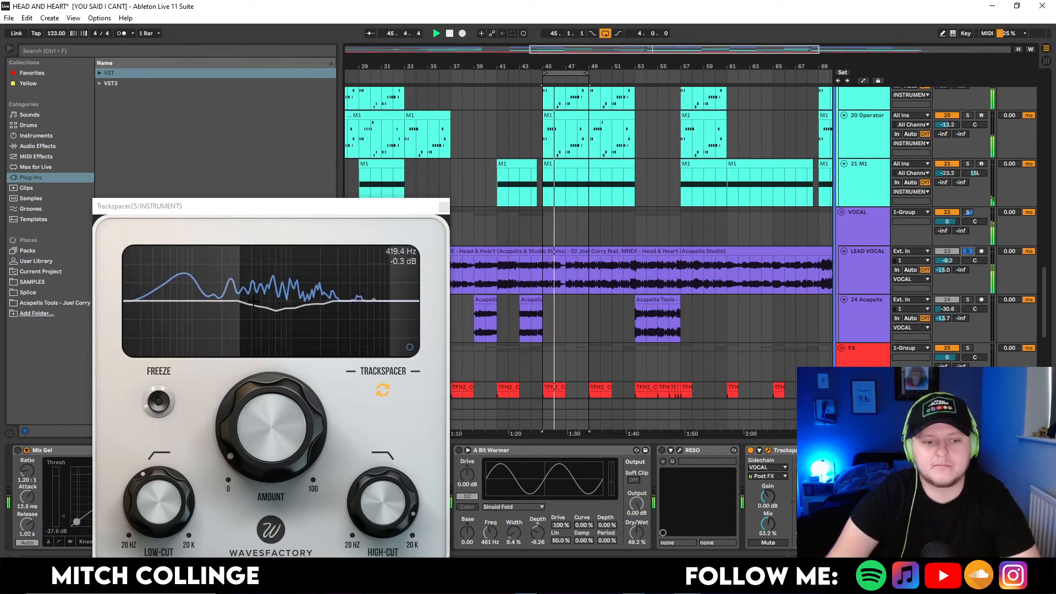
pyautogui.press('space')
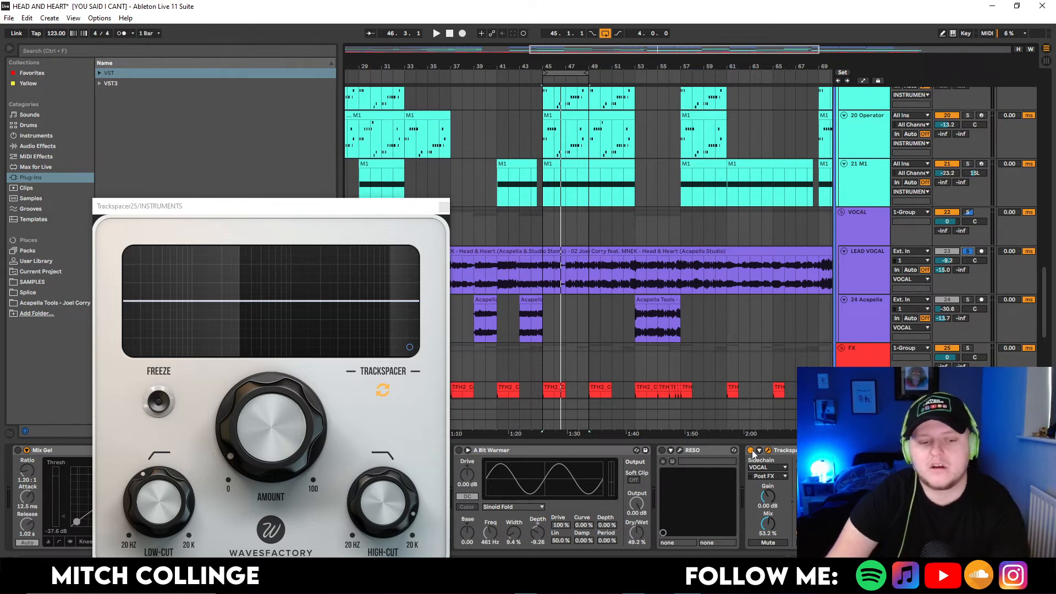
# - Inspect Trackspacer's Advanced Panel and its low-cut and high-cut settings, and replay the instruments and vocal loop
pyautogui.moveTo(276, 460)
pyautogui.click(410, 347)
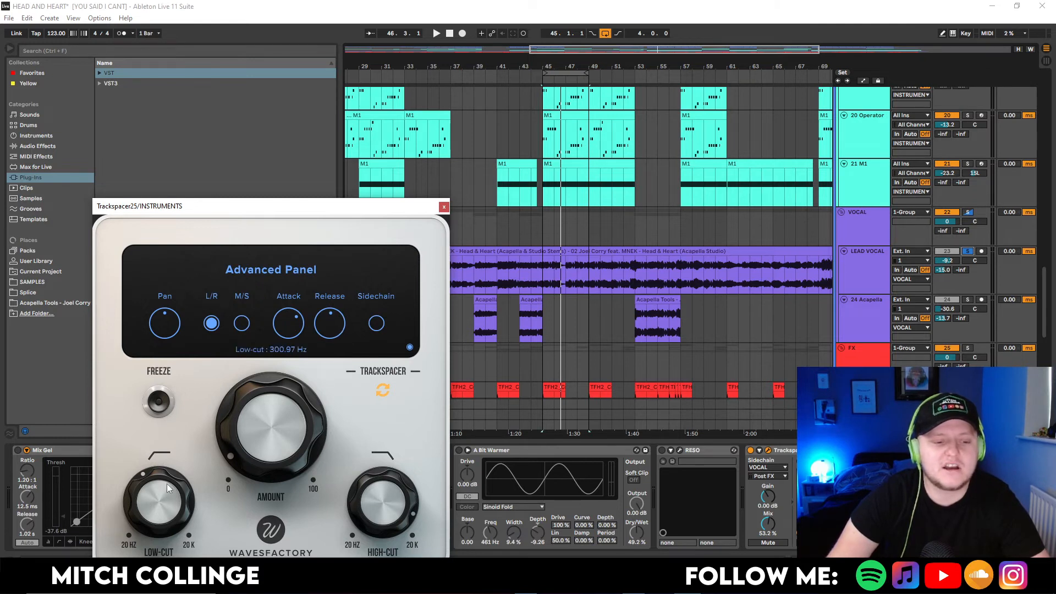
pyautogui.click(409, 347)
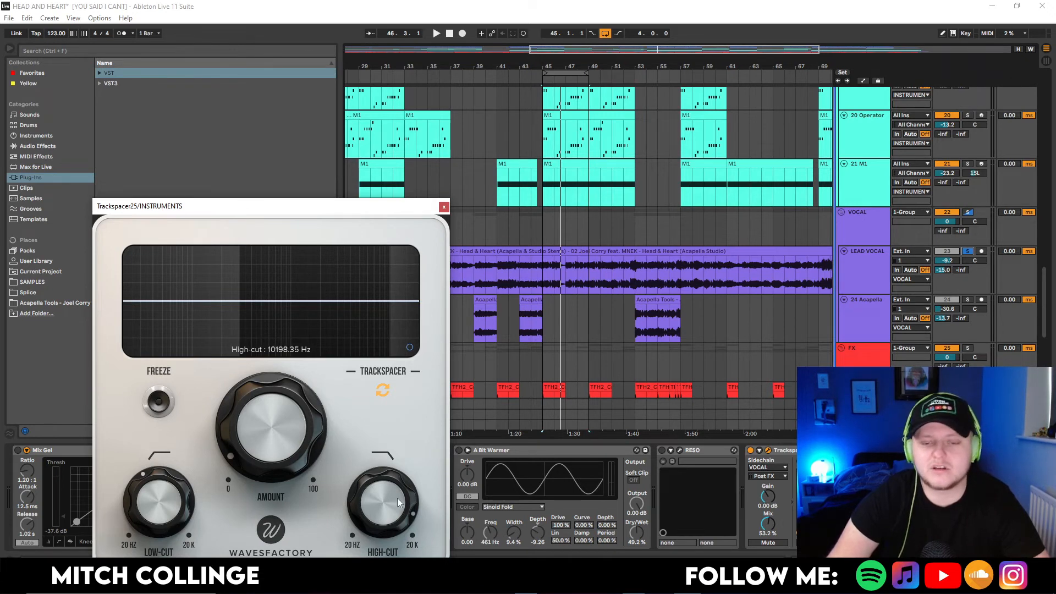
pyautogui.press('space')
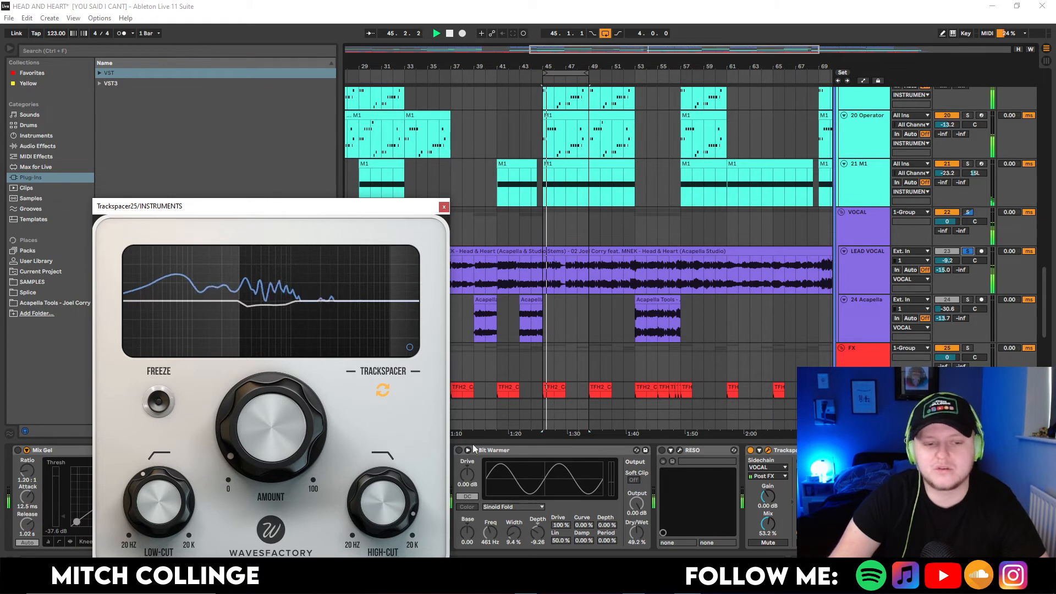
pyautogui.press('space')
# - Re-enable RESO on the INSTRUMENTS group, open its window and solo its resonance target during playback
pyautogui.click(661, 451)
pyautogui.click(680, 451)
pyautogui.press('space')
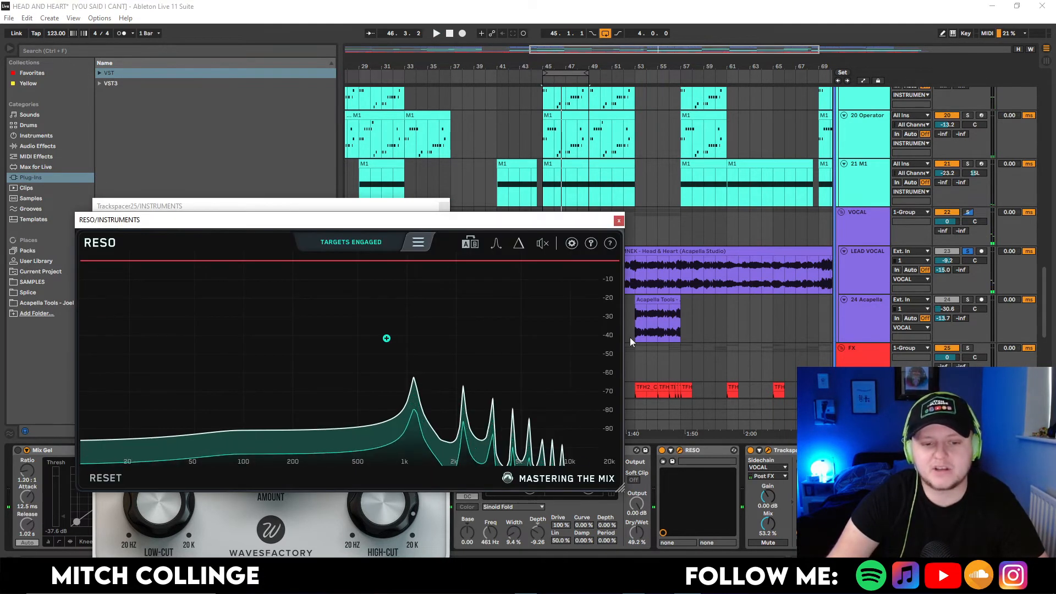
pyautogui.click(376, 352)
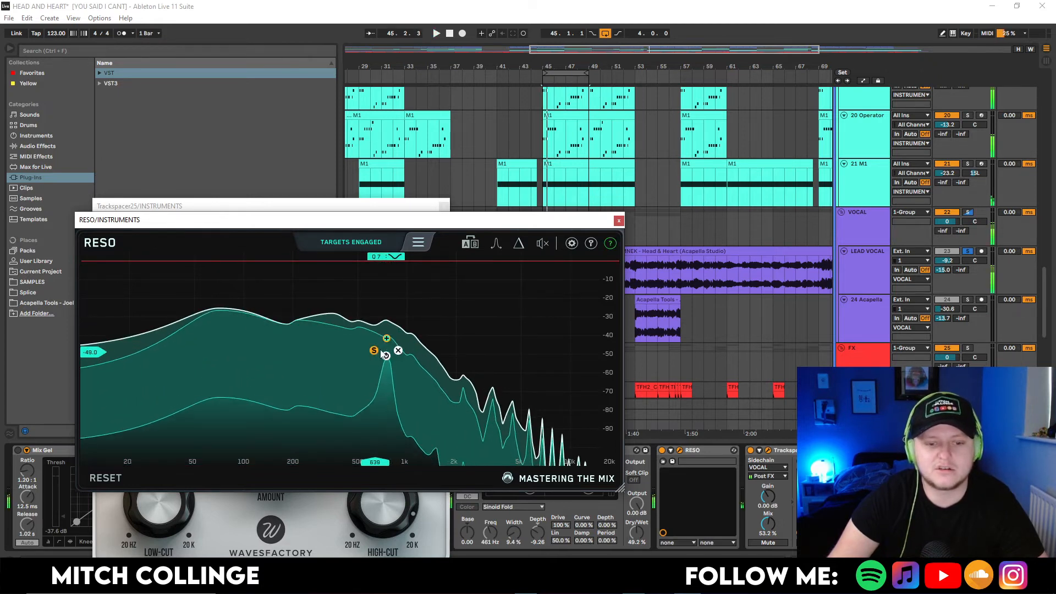
# - Solo the INSTRUMENTS group on its own and turn off the solo on RESO's resonance target while the loop plays
pyautogui.scroll(4, 972, 170)
pyautogui.scroll(6, 972, 170)
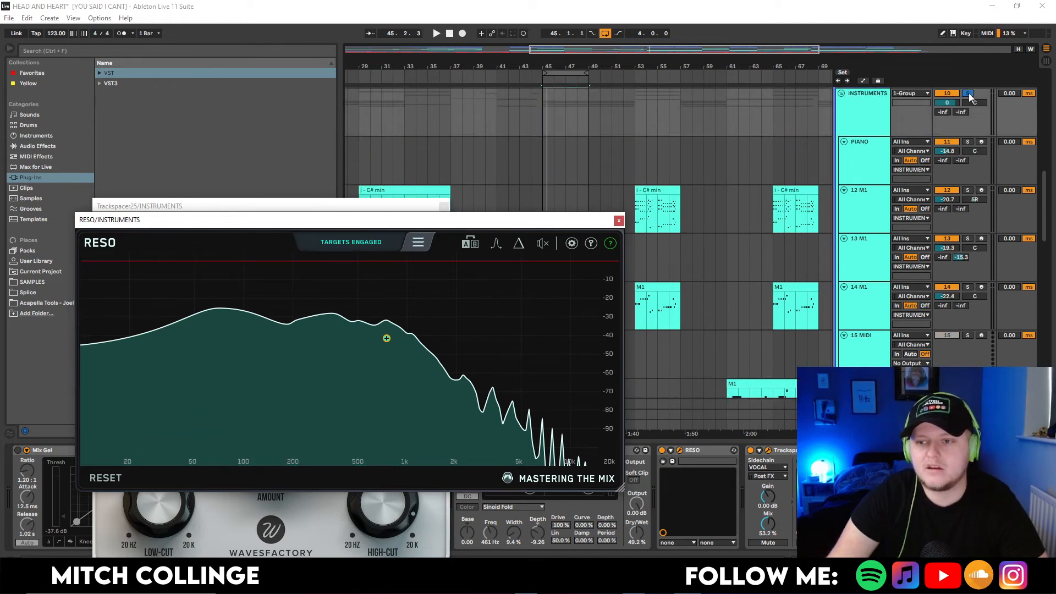
pyautogui.click(969, 94)
pyautogui.press('space')
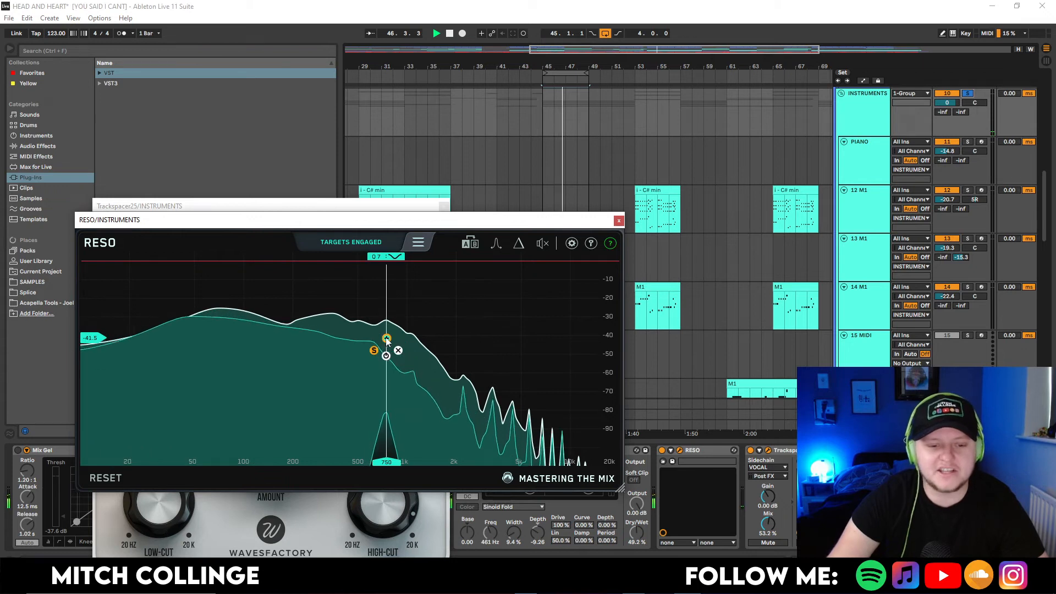
pyautogui.click(373, 351)
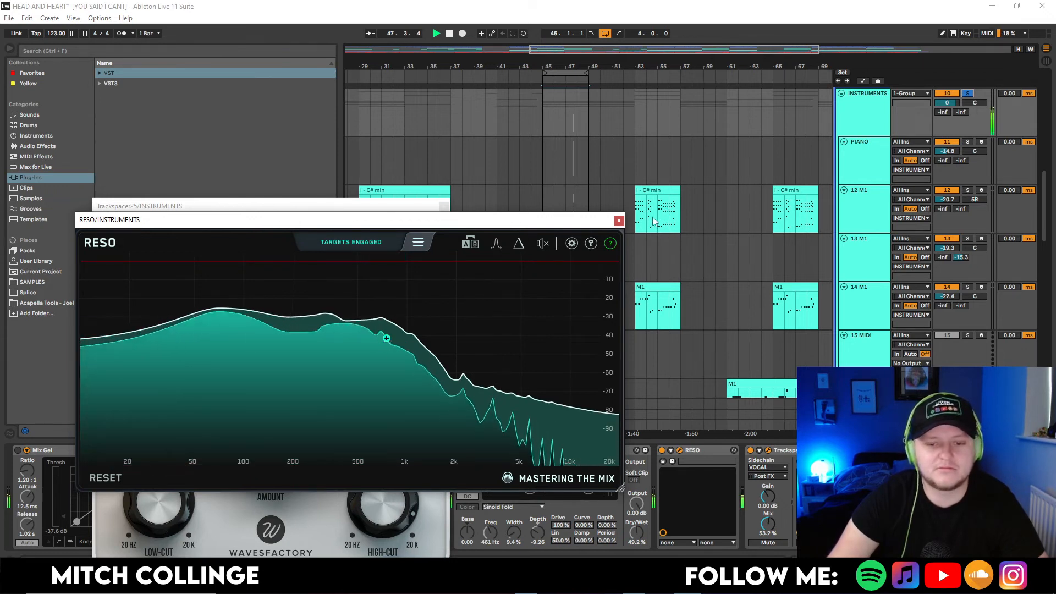
# - Close the RESO and Trackspacer windows and re-enable A Bit Warmer, Compressor and Mix Gel on INSTRUMENTS while auditioning the loop
pyautogui.click(619, 220)
pyautogui.scroll(-1, 769, 302)
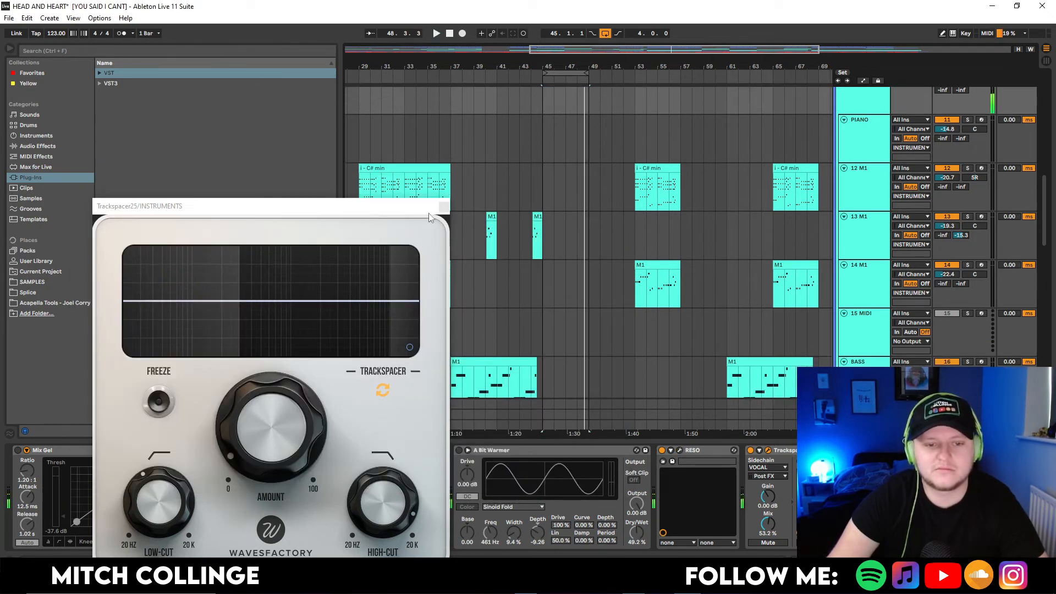
pyautogui.click(444, 211)
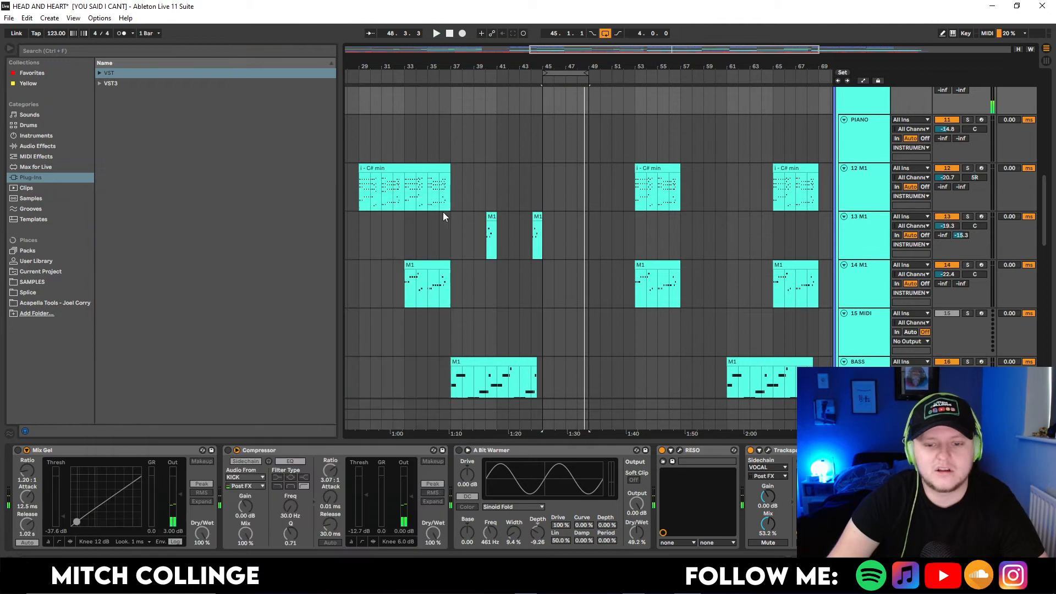
pyautogui.click(459, 450)
pyautogui.press('space')
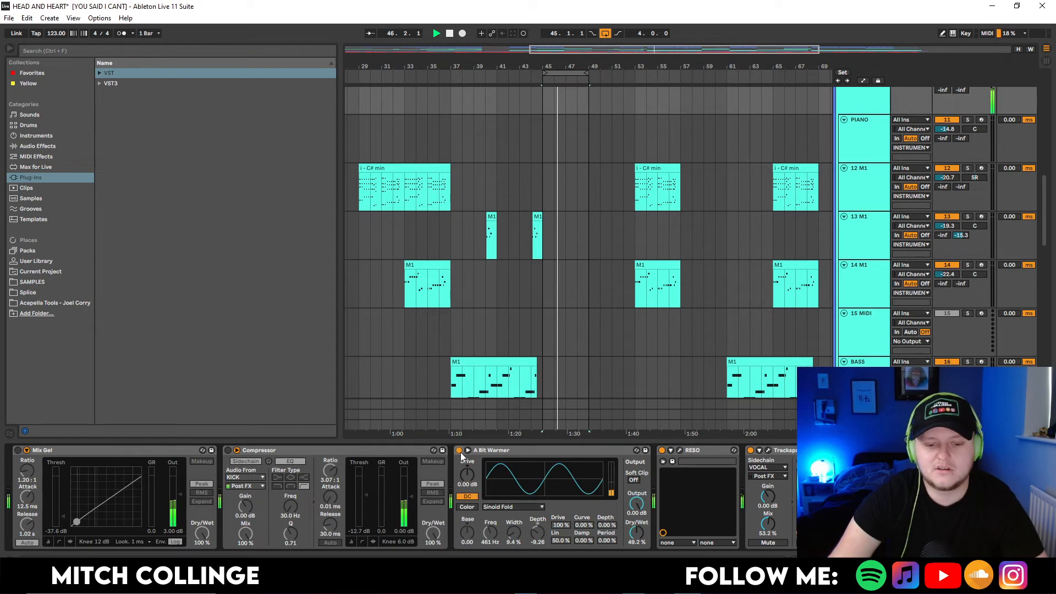
pyautogui.click(228, 450)
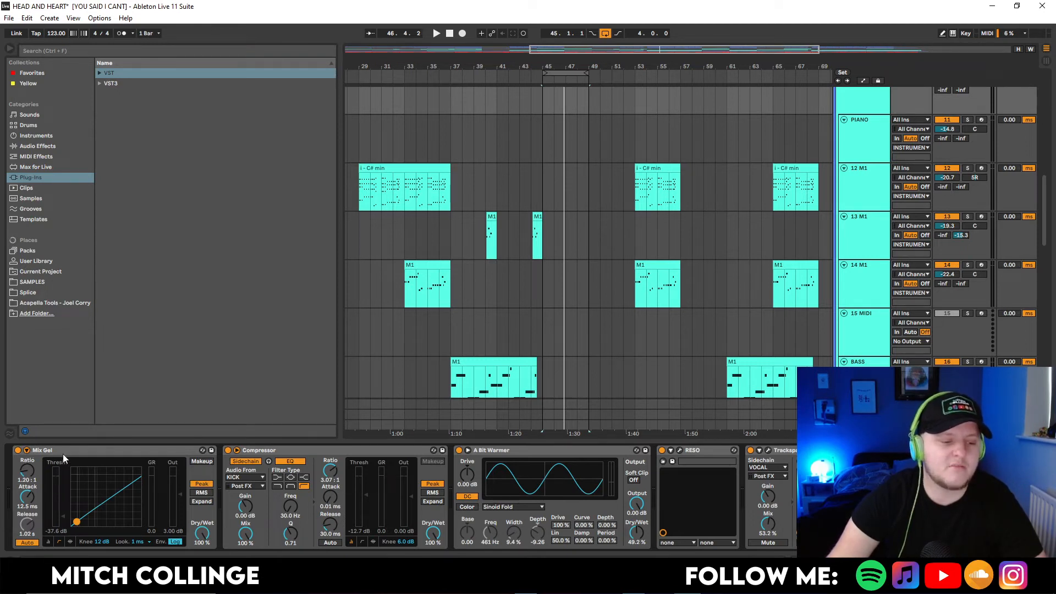
pyautogui.press('space')
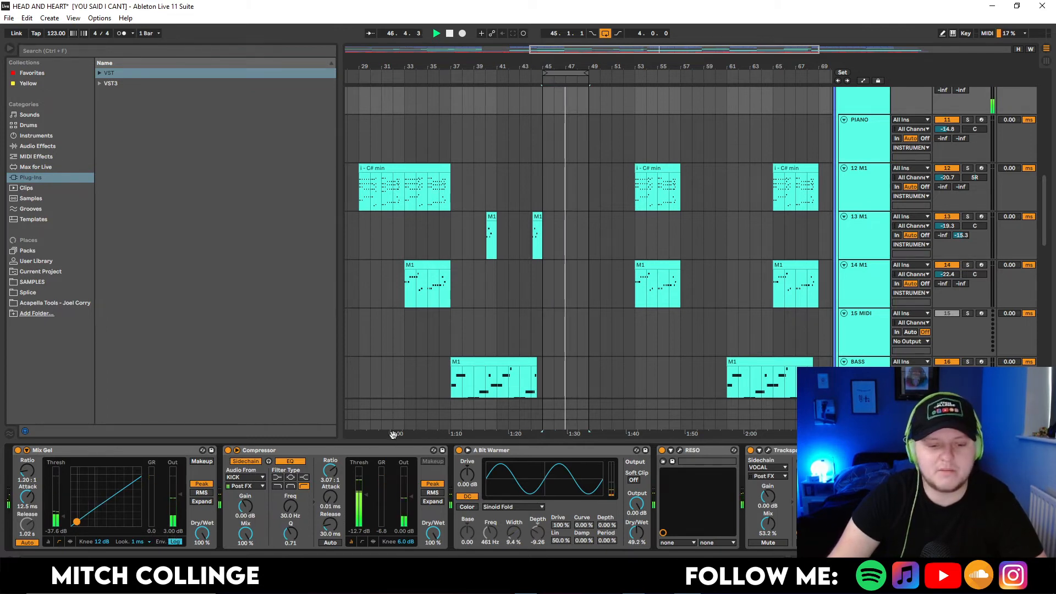
# - Look through the arrangement, fold the INSTRUMENTS group and show the VOCAL group's device chain
pyautogui.moveTo(393, 441); pyautogui.dragTo(388, 456)
pyautogui.scroll(-3, 652, 421)
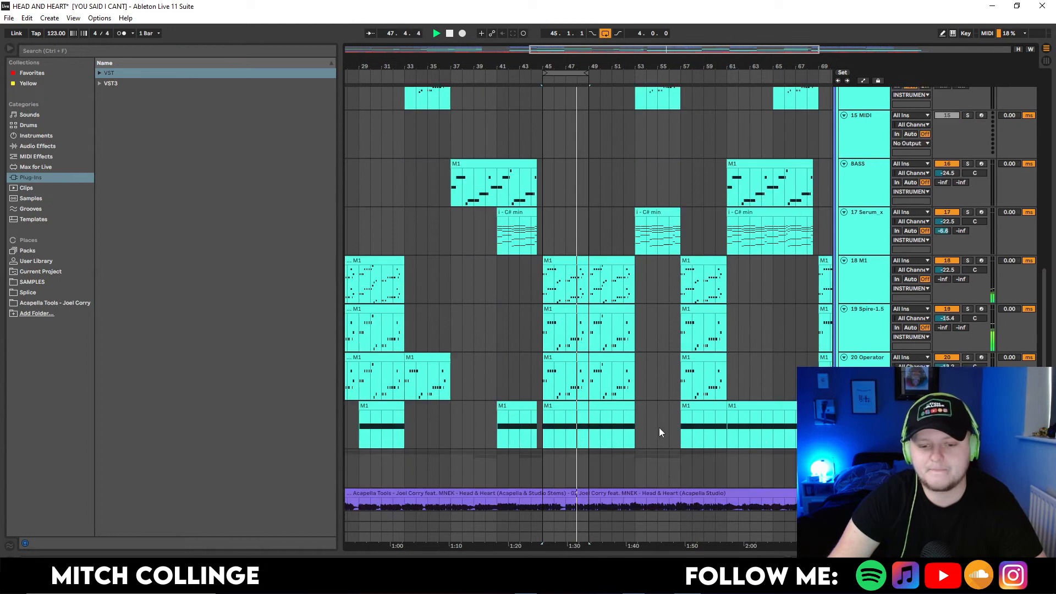
pyautogui.scroll(-5, 660, 429)
pyautogui.scroll(2, 732, 325)
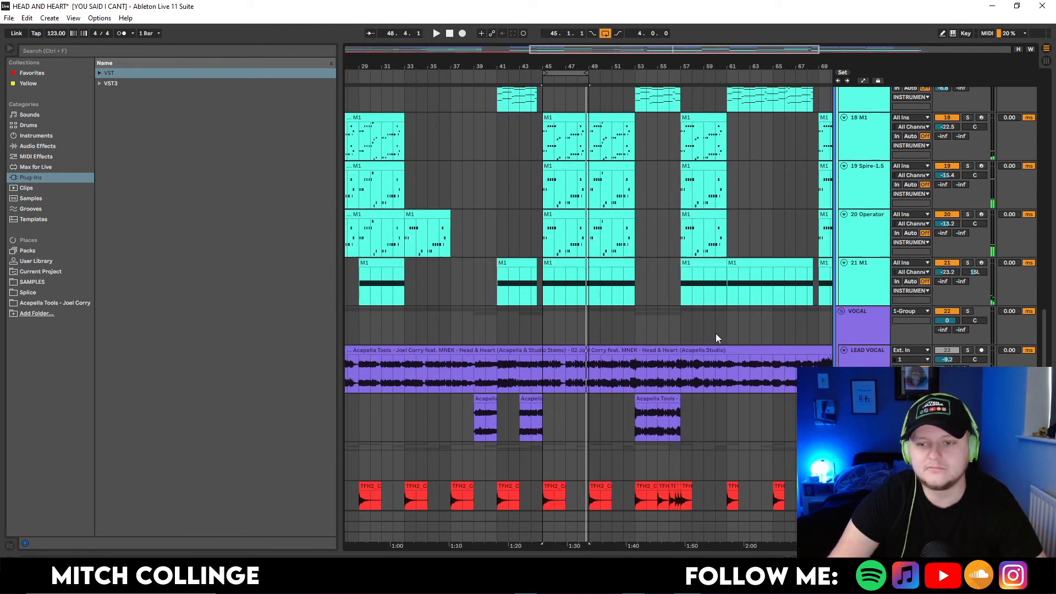
pyautogui.scroll(8, 804, 308)
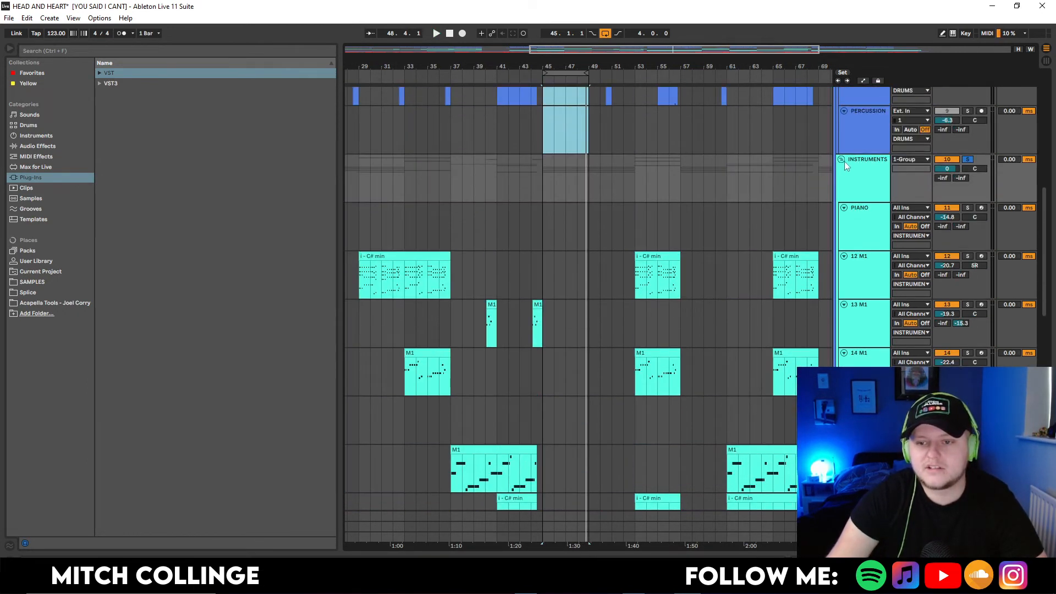
pyautogui.click(842, 160)
pyautogui.doubleClick(857, 199)
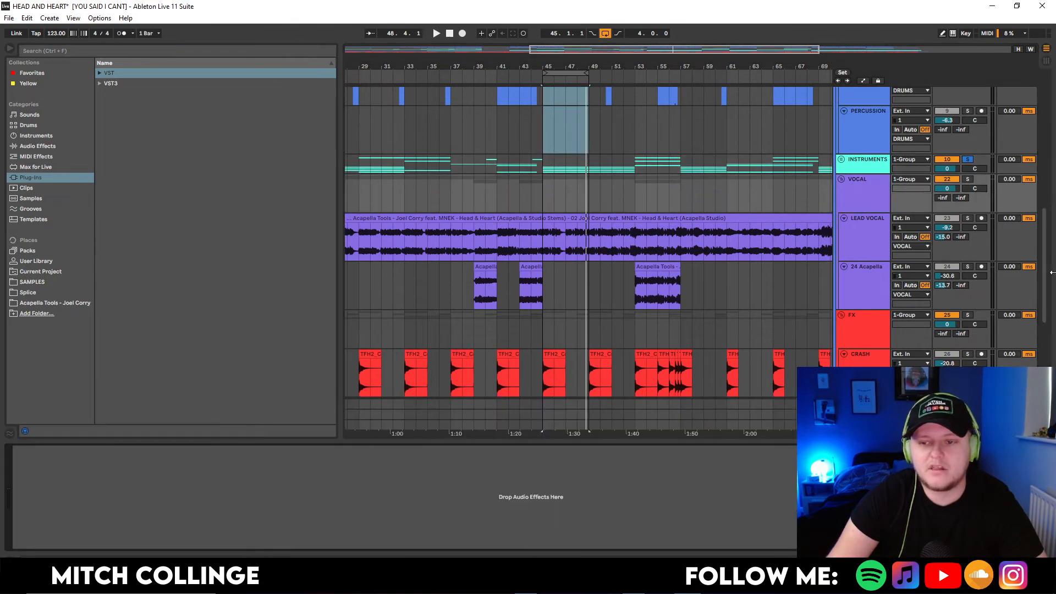
# - Clear the group solos and play the full mix from bar 45 while looking over the VOCAL and FX tracks
pyautogui.click(969, 180)
pyautogui.press('space')
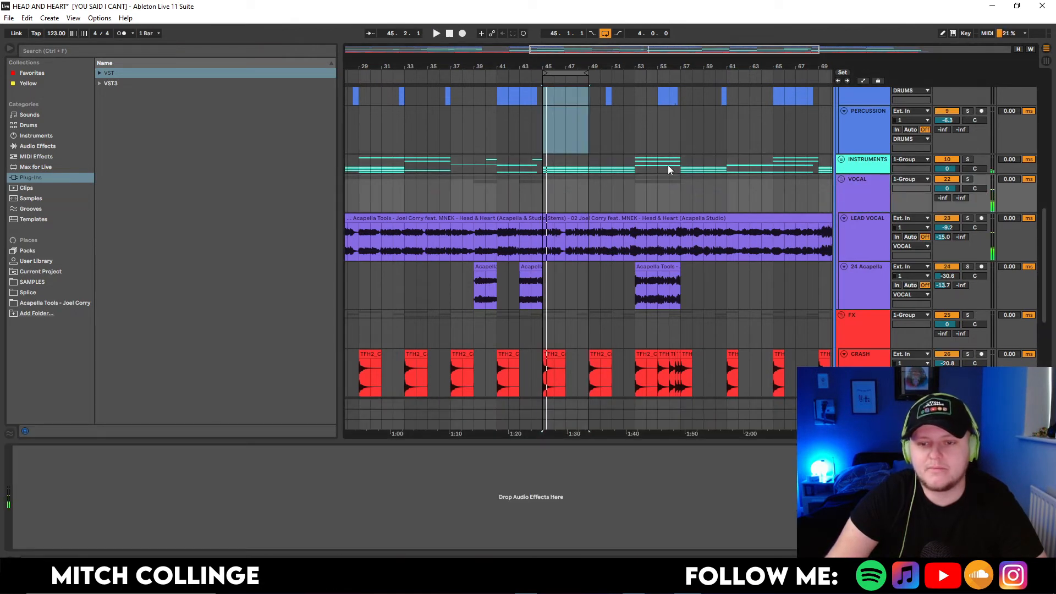
pyautogui.scroll(1, 790, 222)
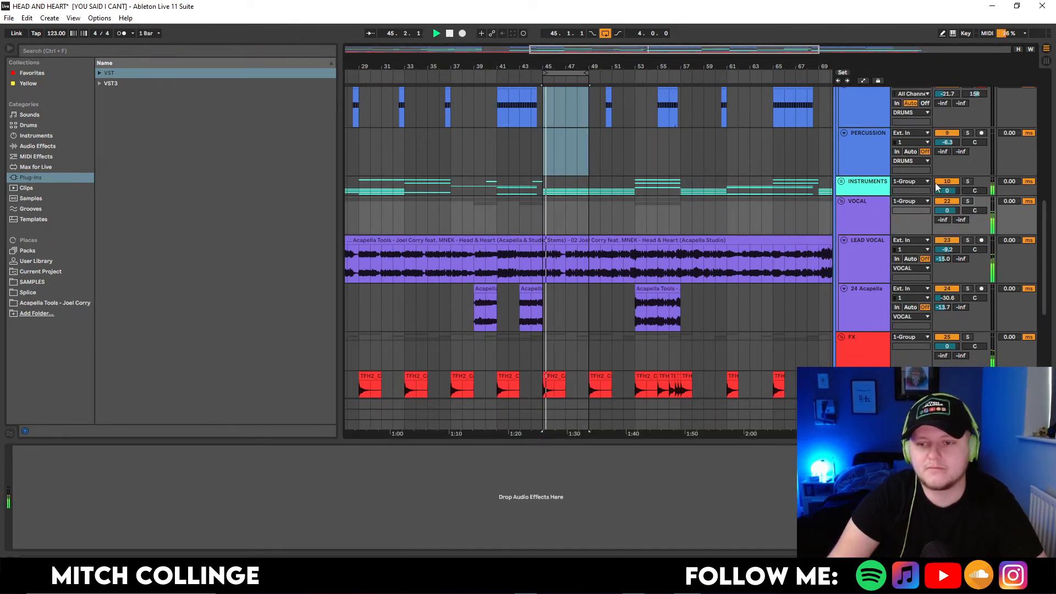
pyautogui.scroll(1, 827, 199)
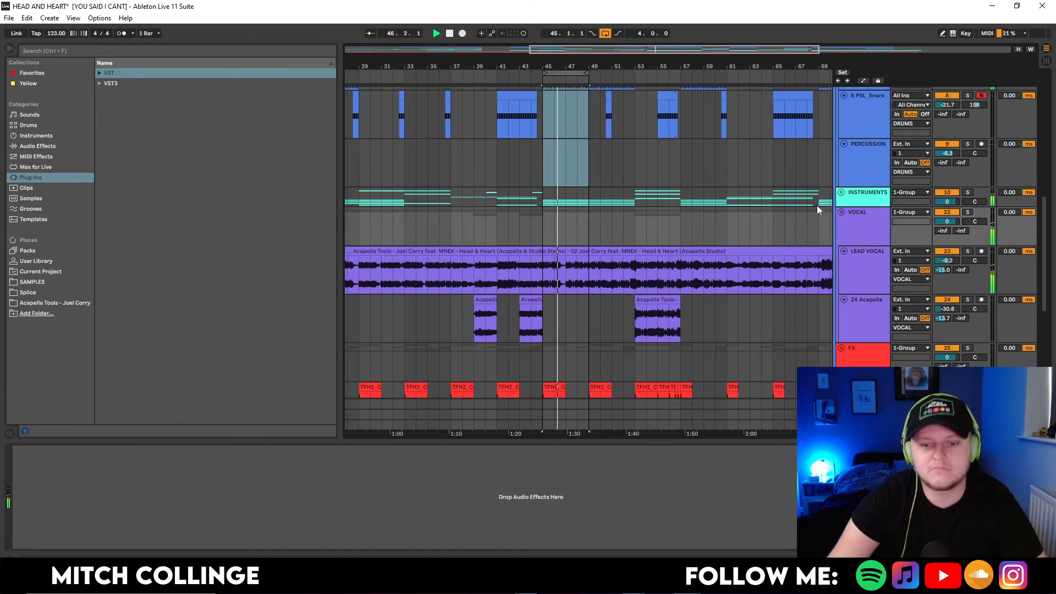
pyautogui.scroll(-2, 817, 207)
pyautogui.scroll(-5, 813, 209)
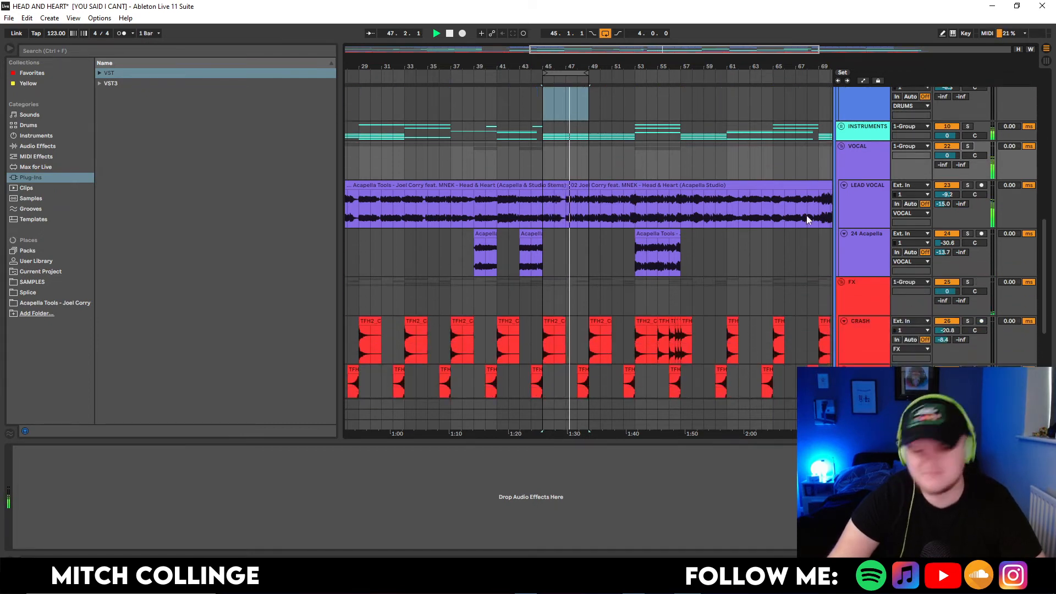
pyautogui.scroll(5, 623, 297)
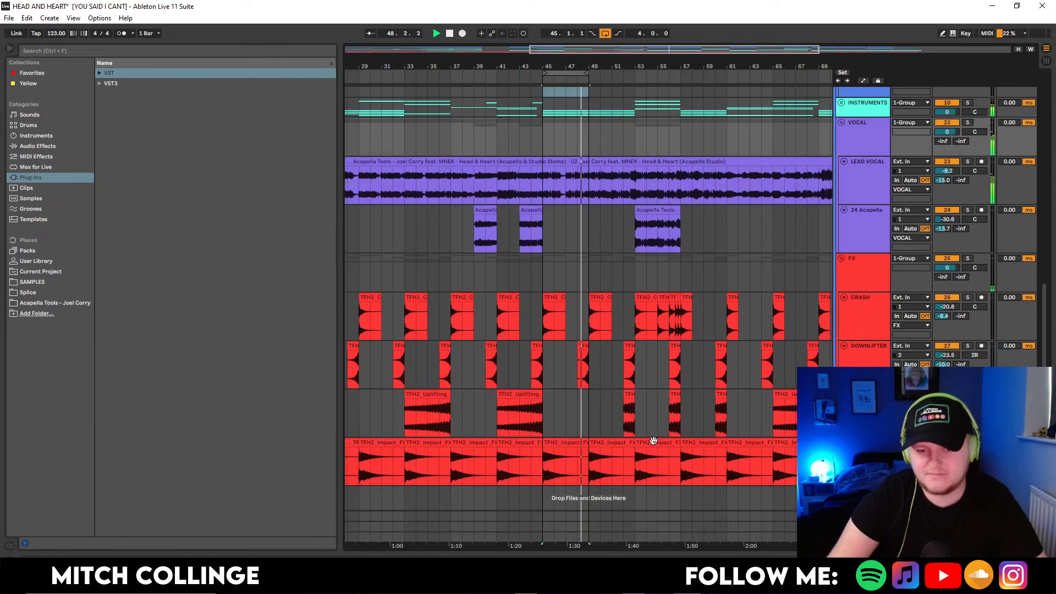
# - Unfold the INSTRUMENTS group, extend the loop from bar 45 to 8 bars and consolidate the split M1 clips within it
pyautogui.click(842, 169)
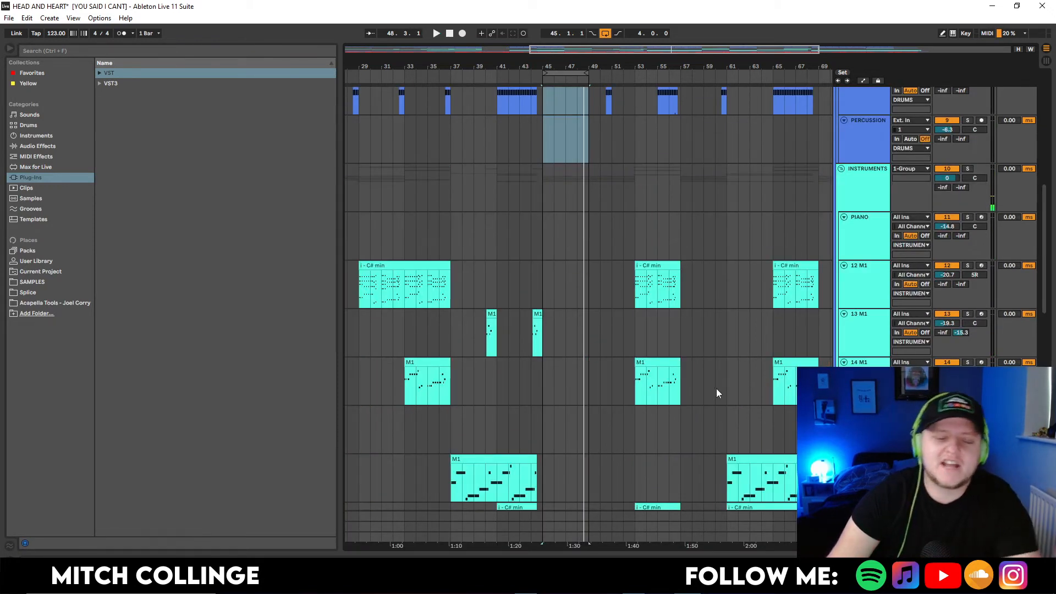
pyautogui.scroll(-7, 717, 390)
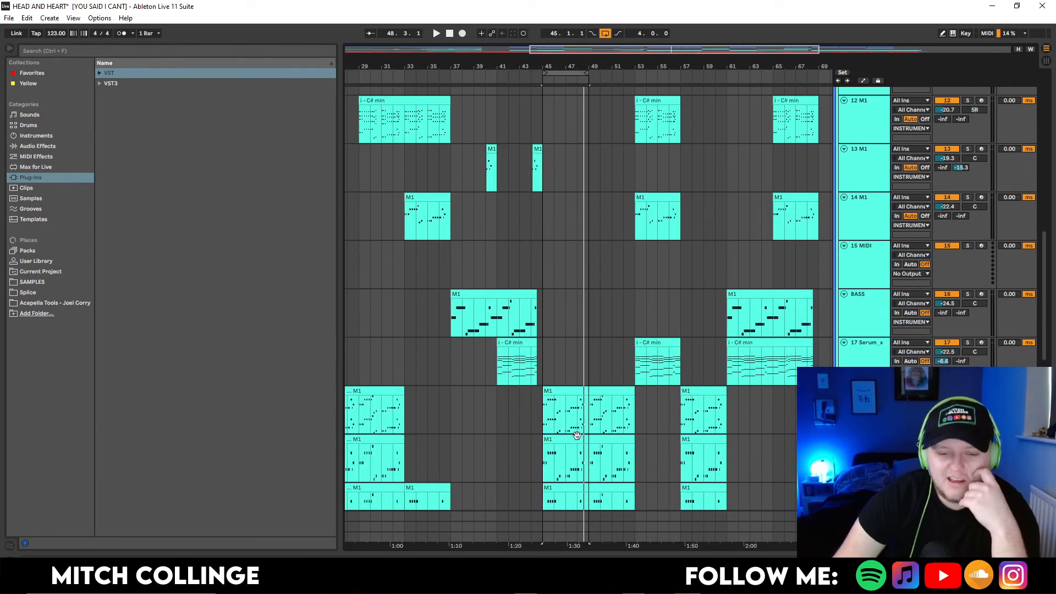
pyautogui.click(577, 437)
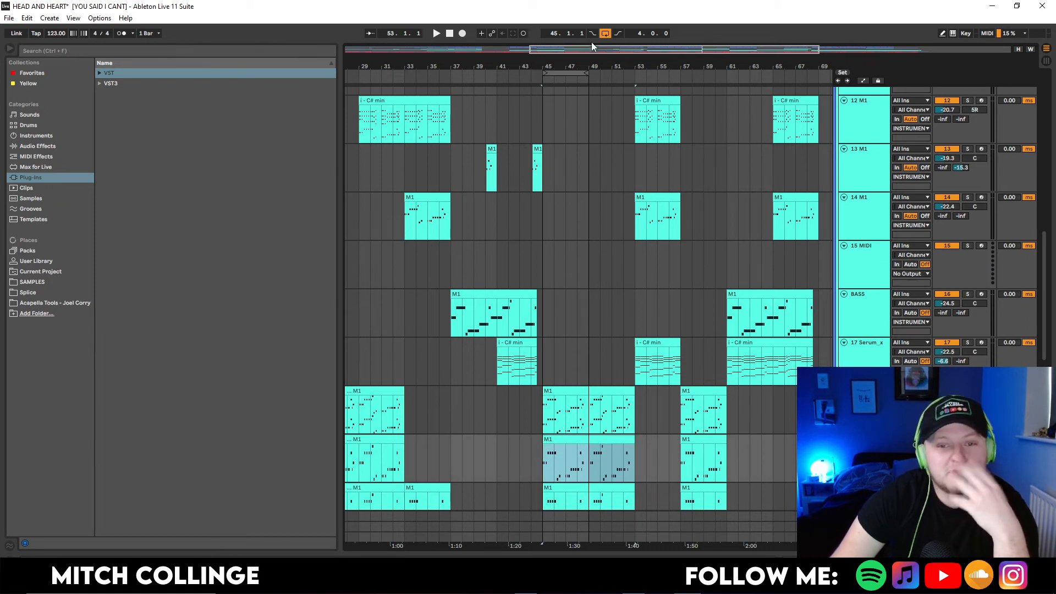
pyautogui.moveTo(589, 73); pyautogui.dragTo(635, 88)
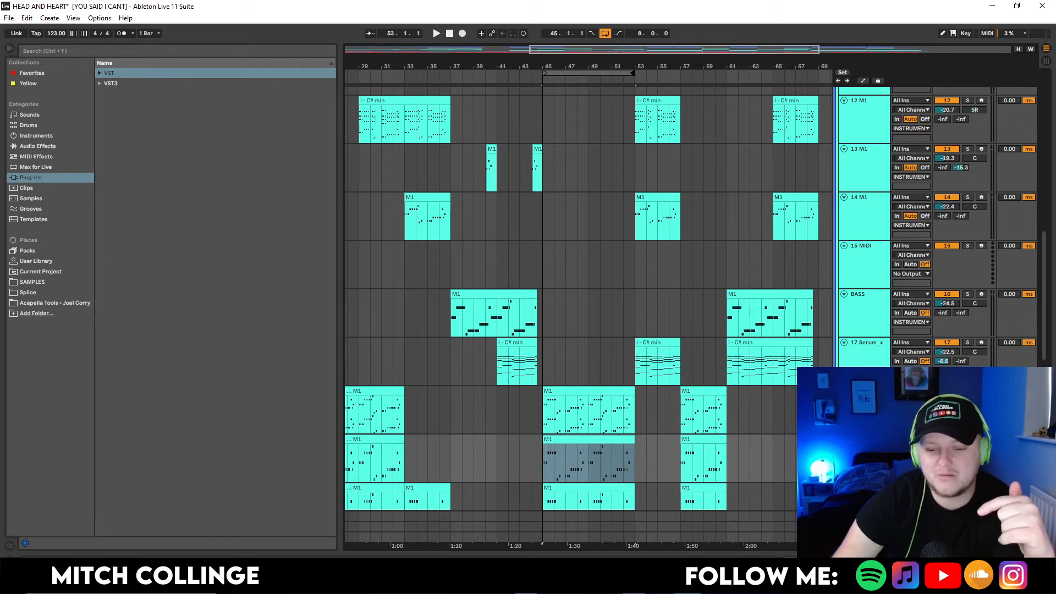
# - Open the Spire track's M1 clip at bar 45 in the piano roll, listen through its notes and return to the arrangement
pyautogui.doubleClick(598, 440)
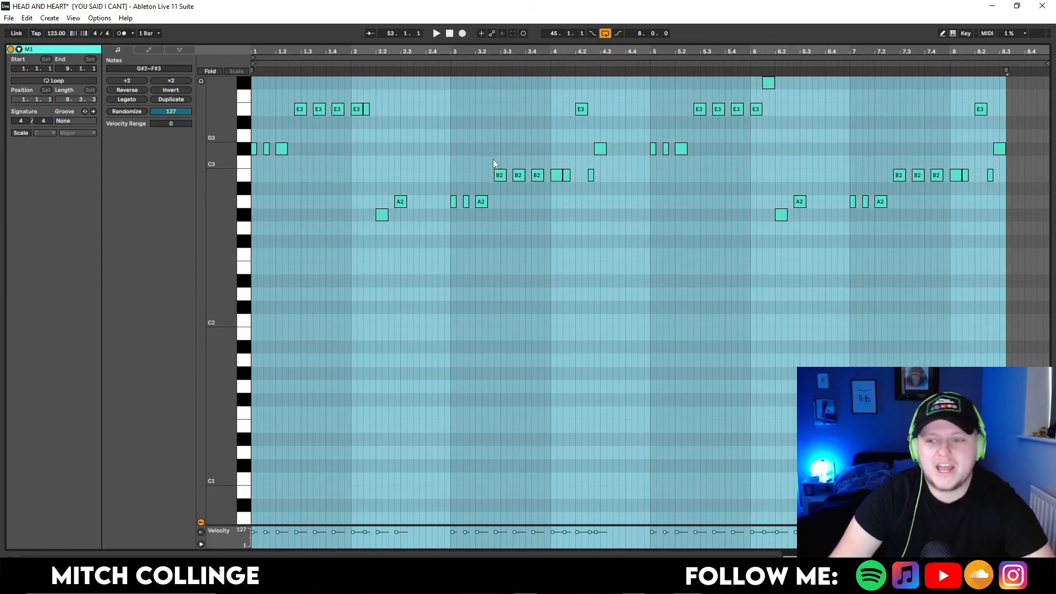
pyautogui.moveTo(221, 188); pyautogui.dragTo(174, 208)
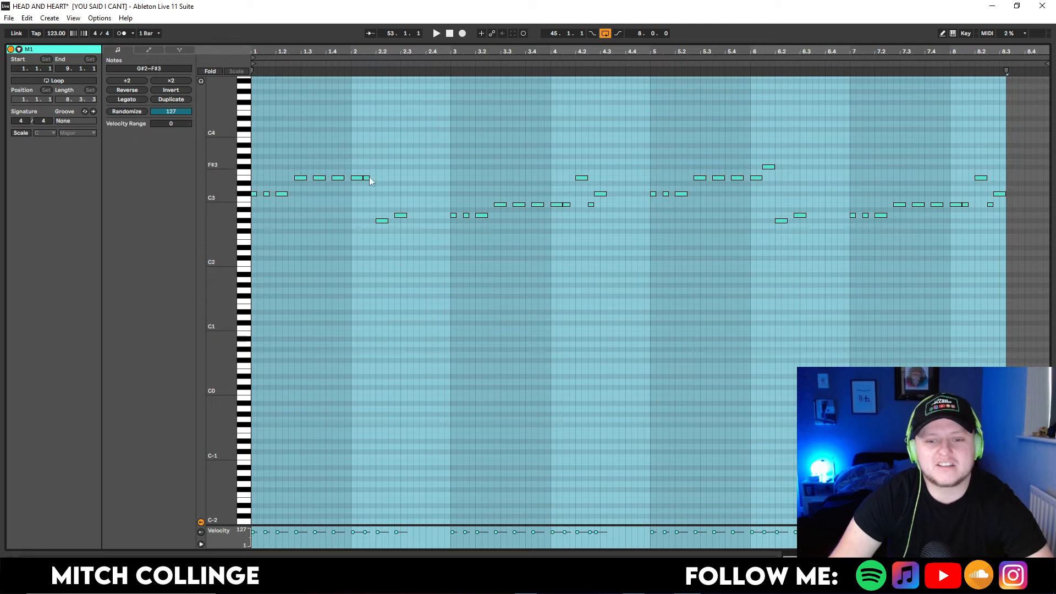
pyautogui.press('space')
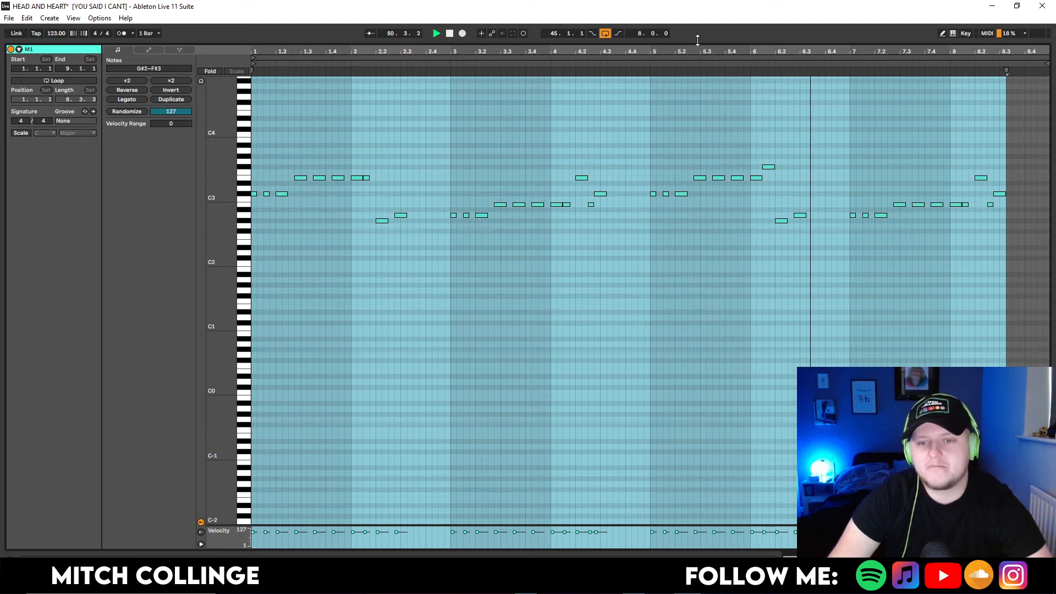
pyautogui.press('Tab')
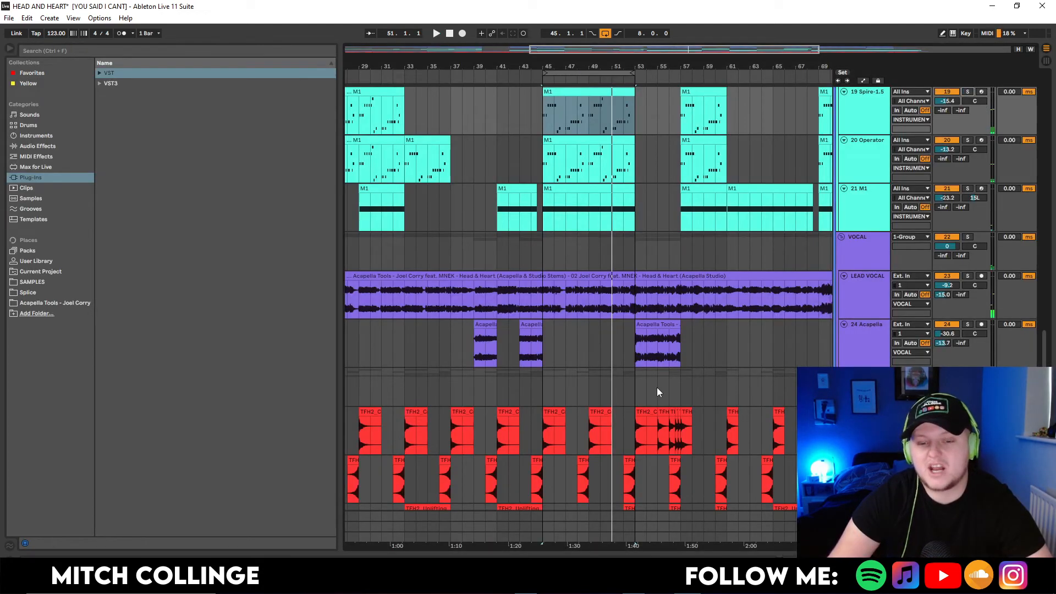
pyautogui.scroll(2, 669, 382)
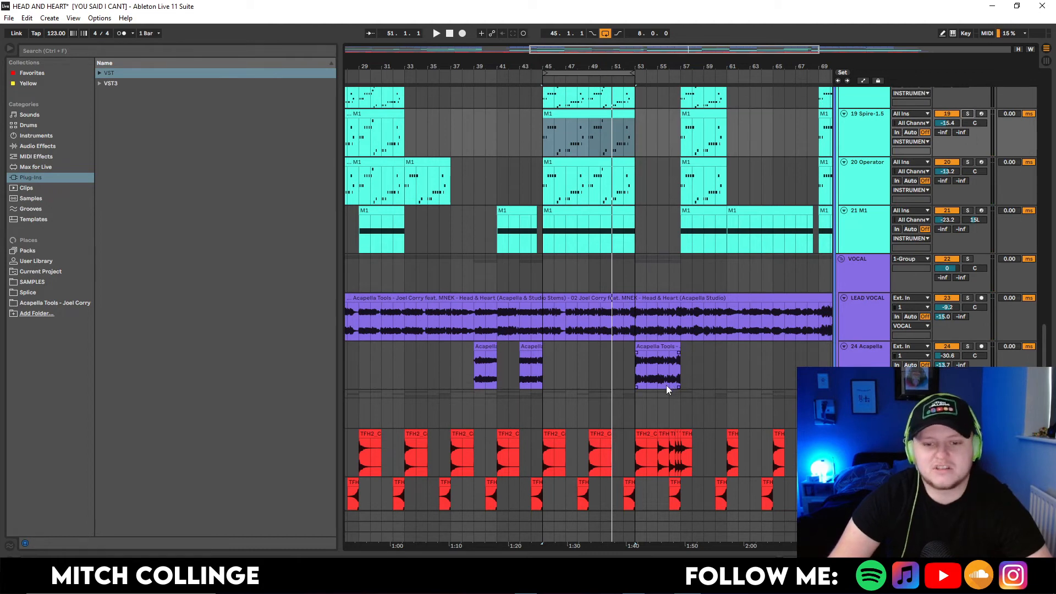
# - Play the full mix from bar 45 while looking over the lead vocal and the INSTRUMENTS tracks
pyautogui.scroll(2, 822, 353)
pyautogui.press('space')
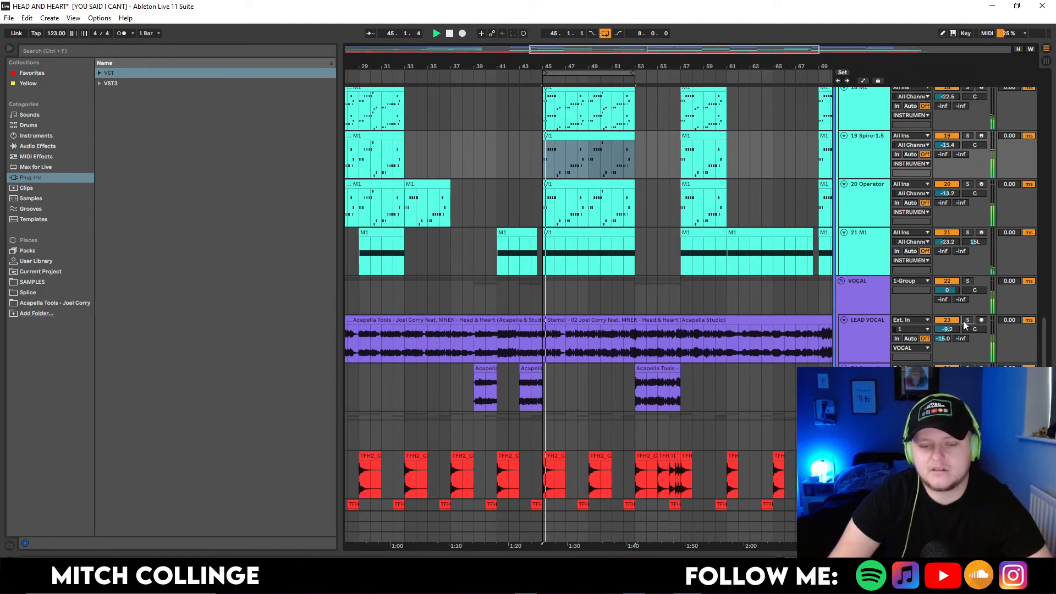
pyautogui.scroll(2, 930, 318)
pyautogui.scroll(1, 930, 319)
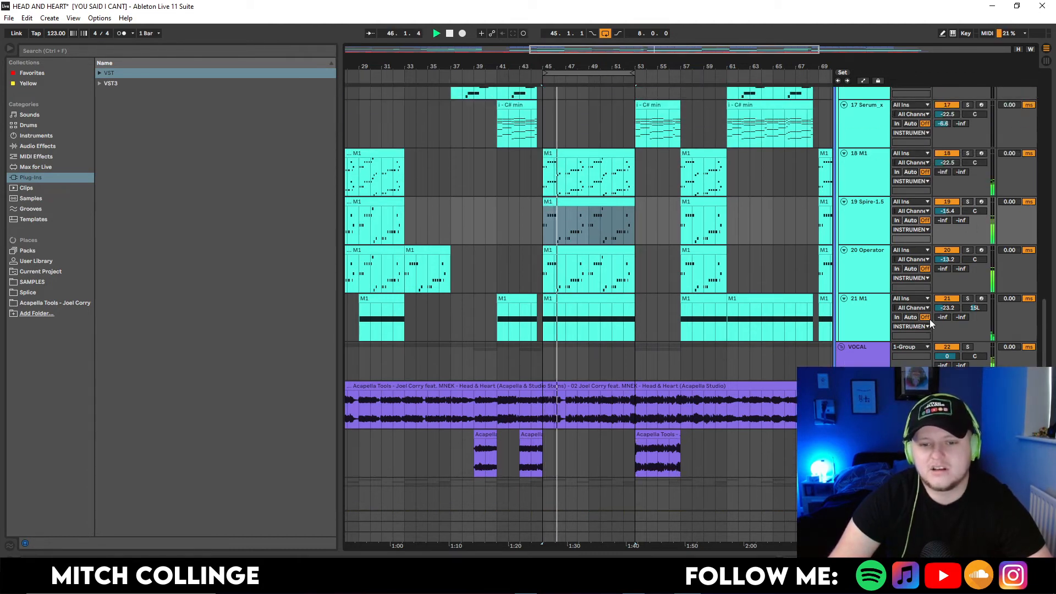
pyautogui.scroll(3, 929, 321)
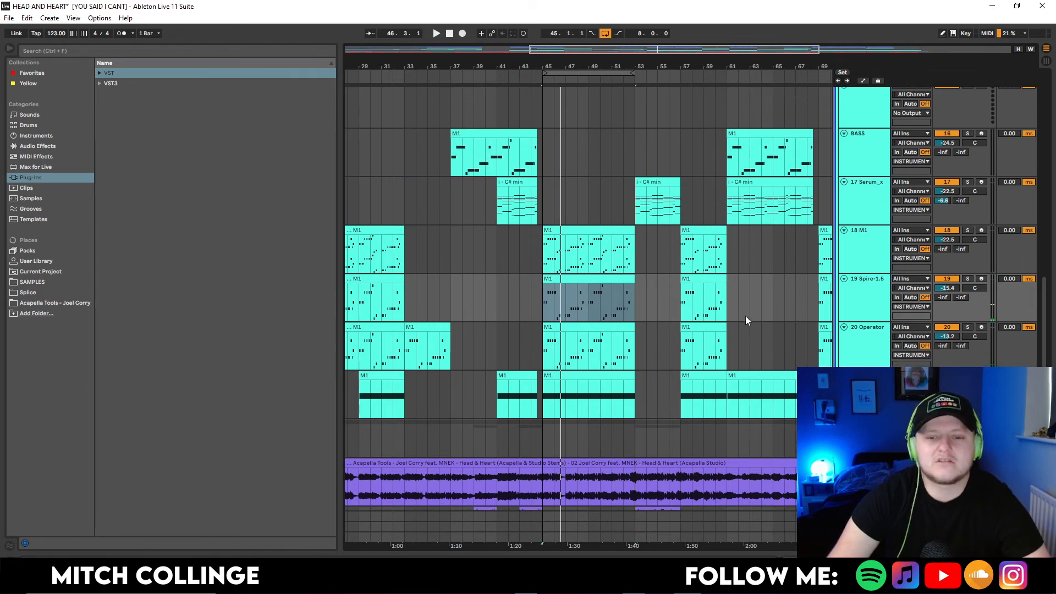
pyautogui.scroll(2, 745, 316)
# - Select track 18's M1 clip at bar 45 and play it while looking up through the other instrument tracks
pyautogui.moveTo(640, 55); pyautogui.dragTo(639, 83)
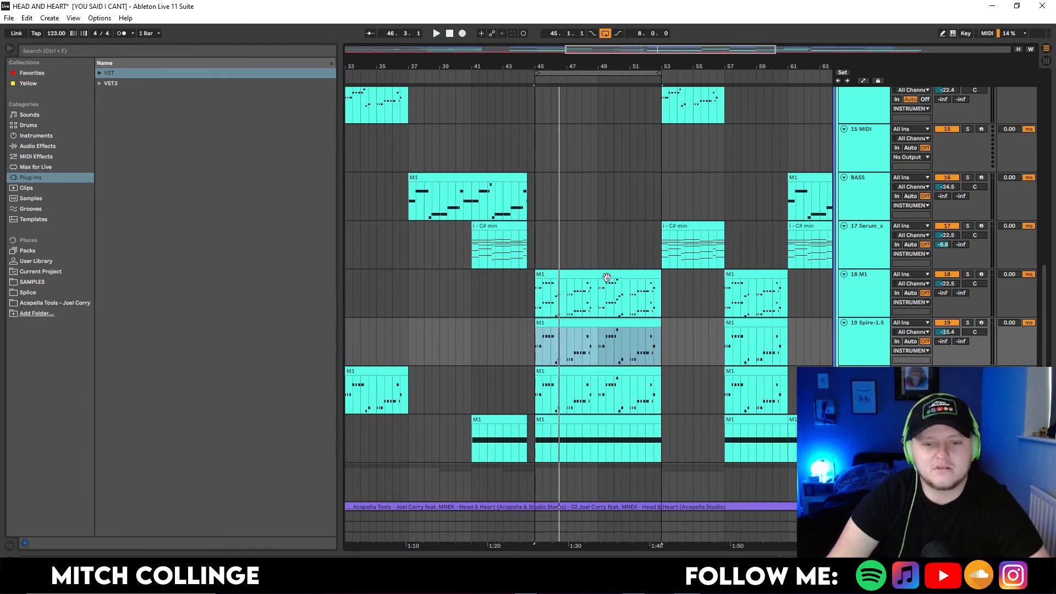
pyautogui.click(591, 275)
pyautogui.press('space')
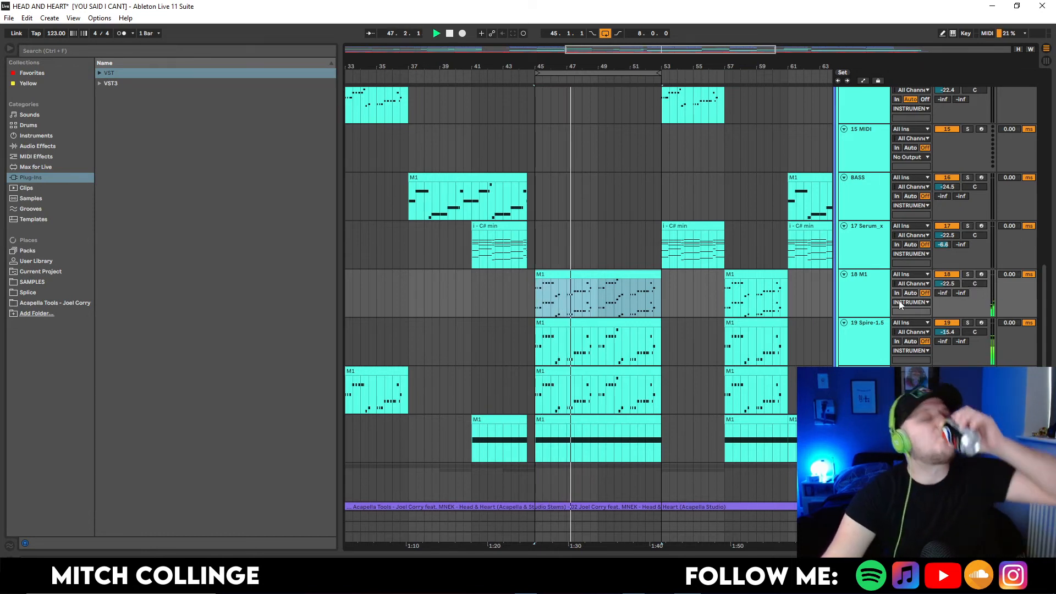
pyautogui.scroll(-2, 825, 308)
pyautogui.scroll(5, 827, 312)
pyautogui.scroll(8, 825, 308)
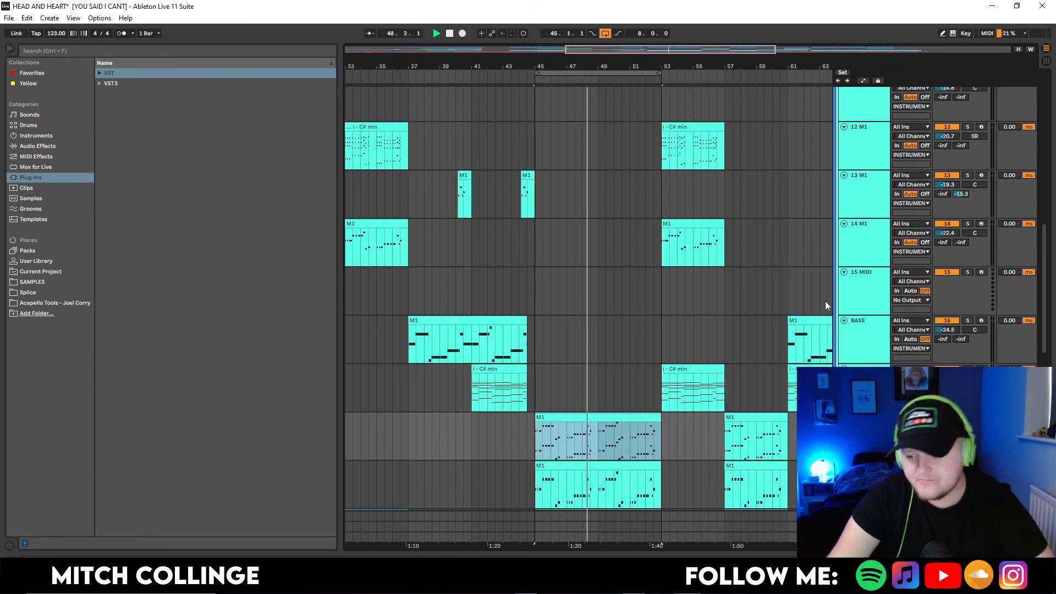
# - Fold the INSTRUMENTS, DRUMS and VOCAL groups
pyautogui.click(841, 207)
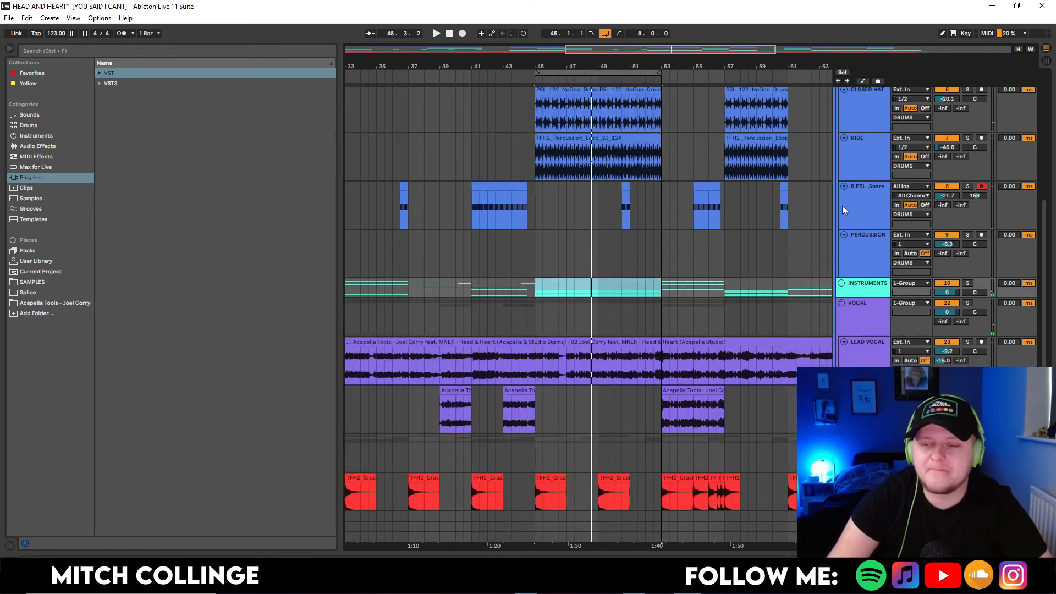
pyautogui.scroll(6, 843, 207)
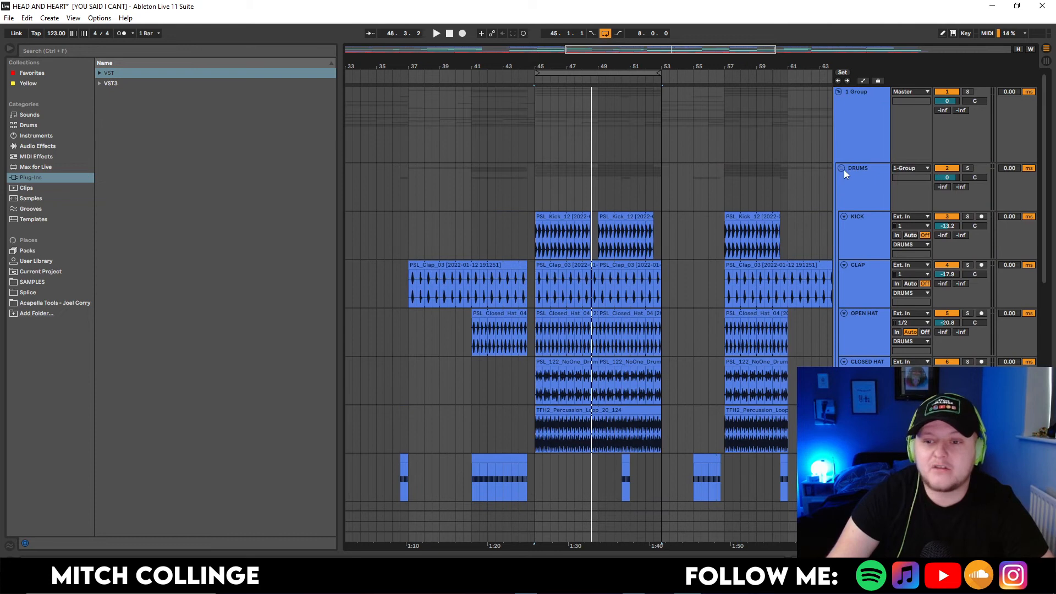
pyautogui.click(842, 169)
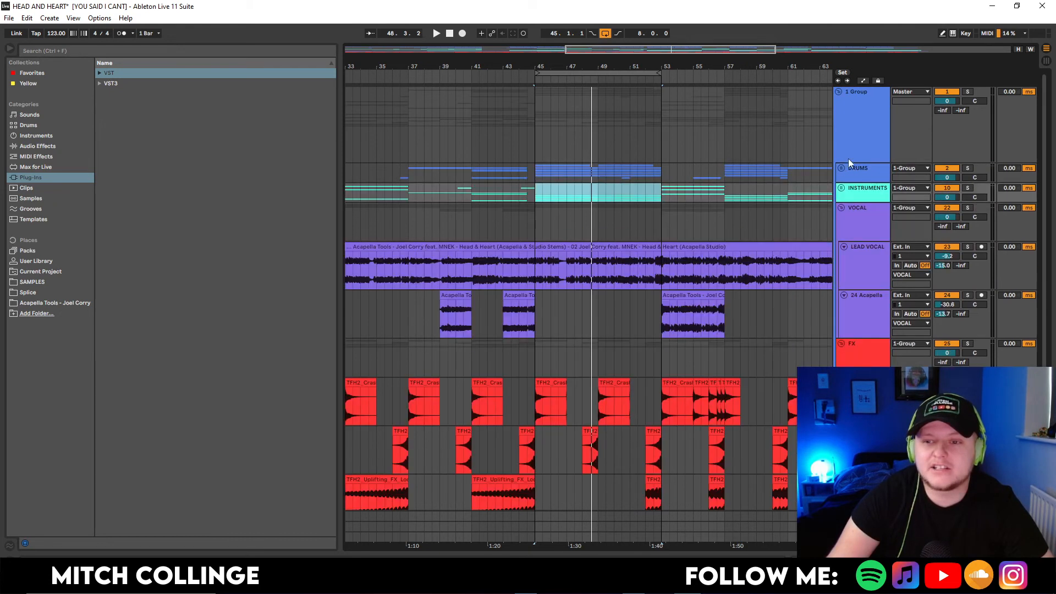
pyautogui.click(843, 208)
# - Solo the main 1 Group, start playback and show the SSLComp Stereo compressor in its device chain
pyautogui.click(871, 118)
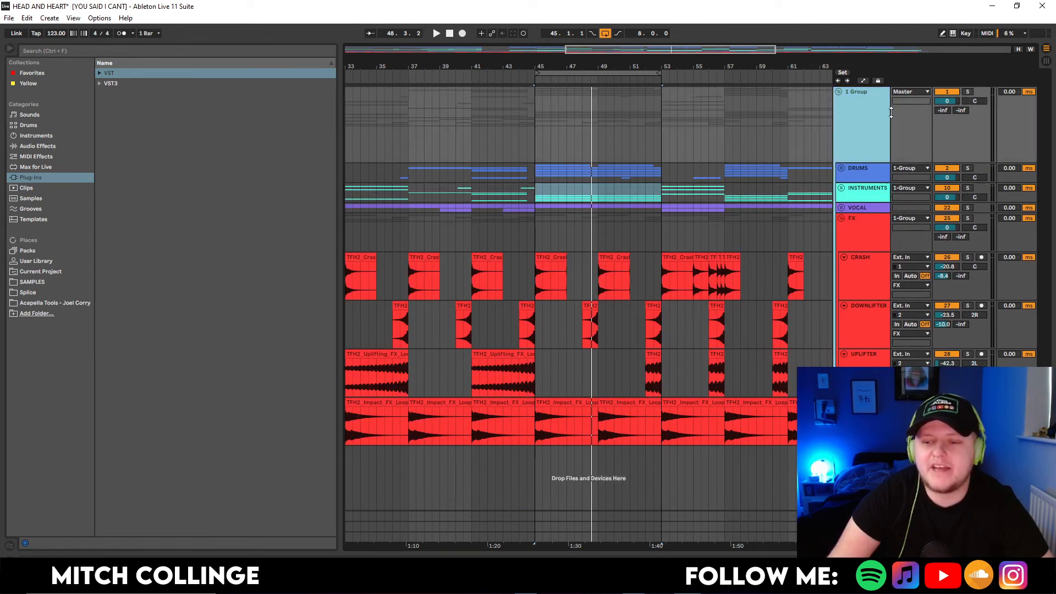
pyautogui.click(968, 91)
pyautogui.press('space')
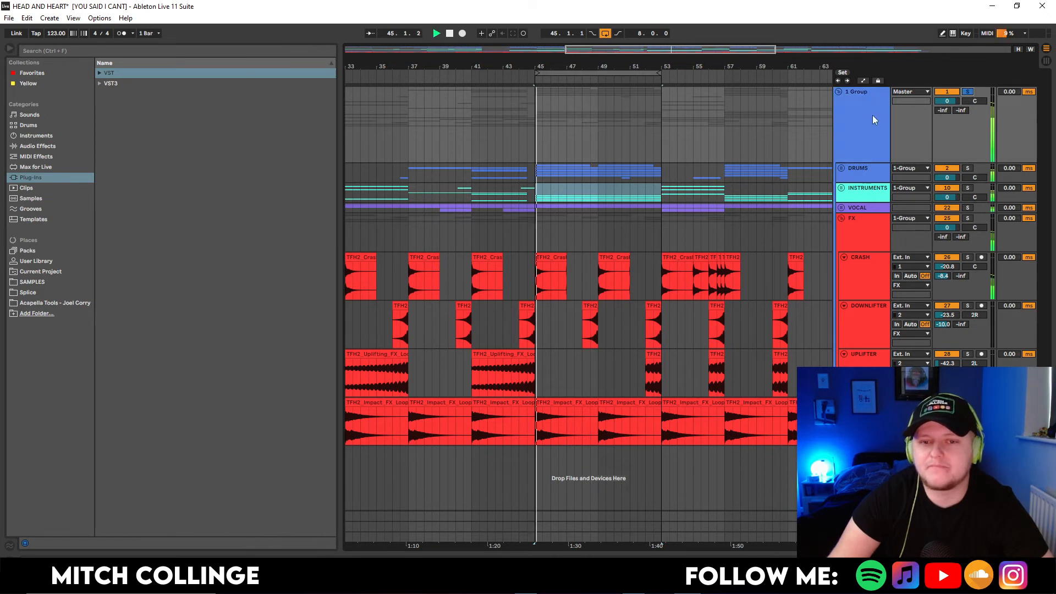
pyautogui.doubleClick(873, 115)
pyautogui.click(36, 450)
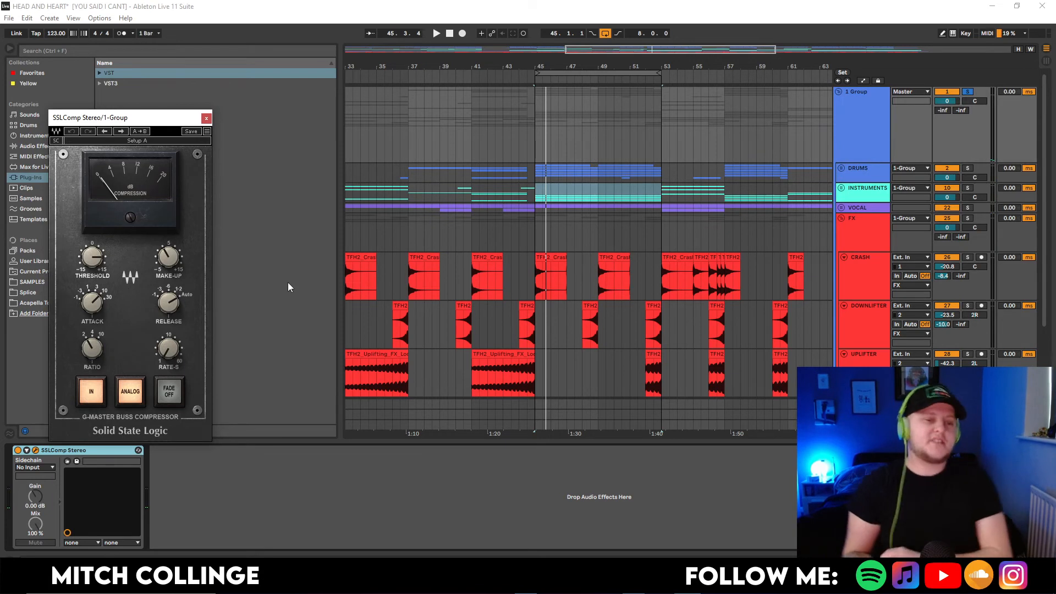
# - Adjust the SSLComp threshold while the mix plays and show the Chycki Subtle Glue preset in its preset list
pyautogui.press('space')
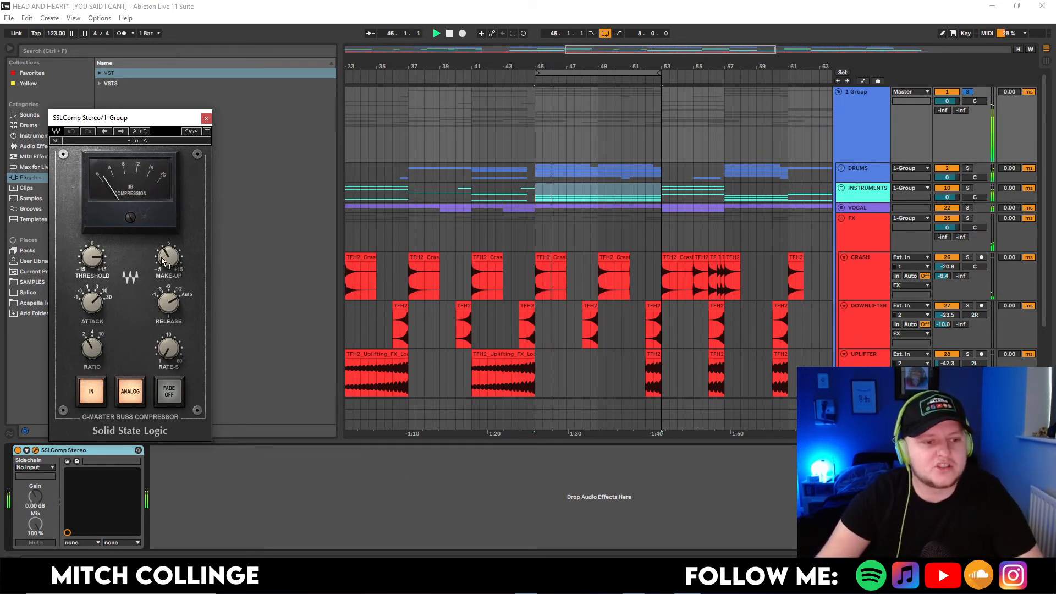
pyautogui.moveTo(94, 262); pyautogui.dragTo(94, 249)
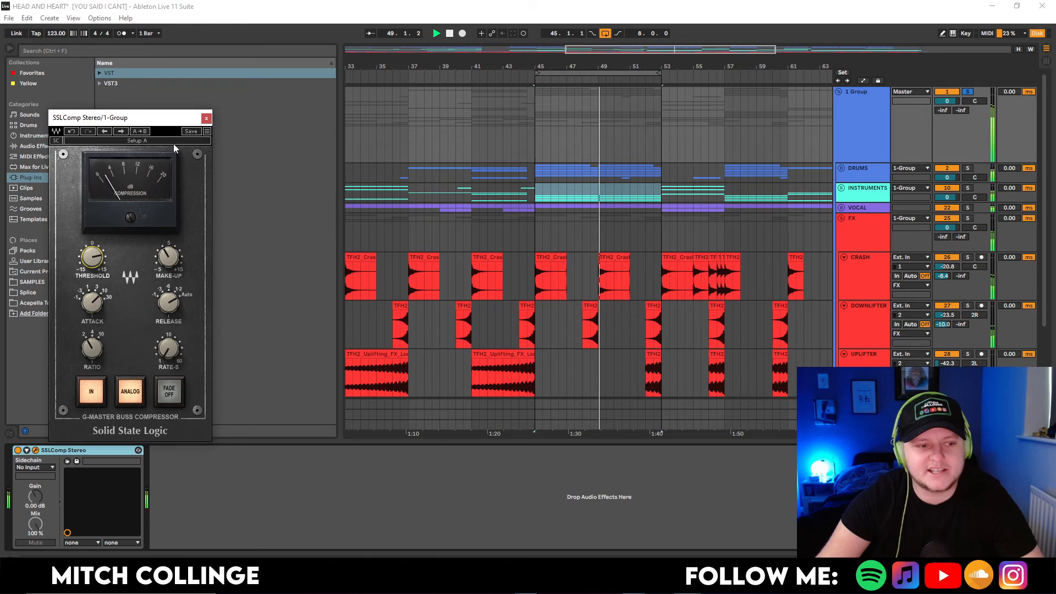
pyautogui.click(137, 141)
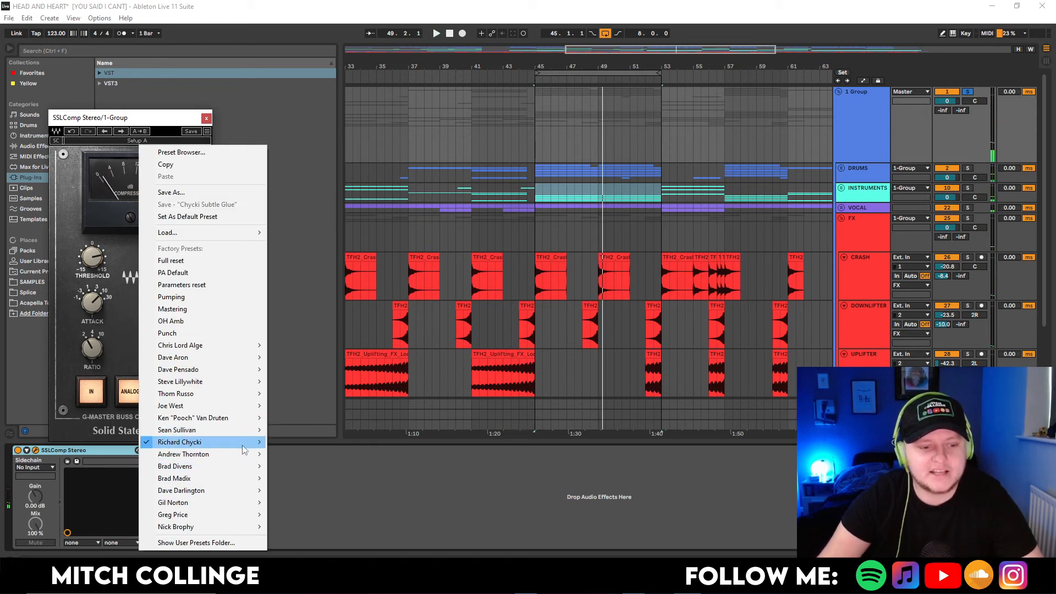
pyautogui.moveTo(245, 447)
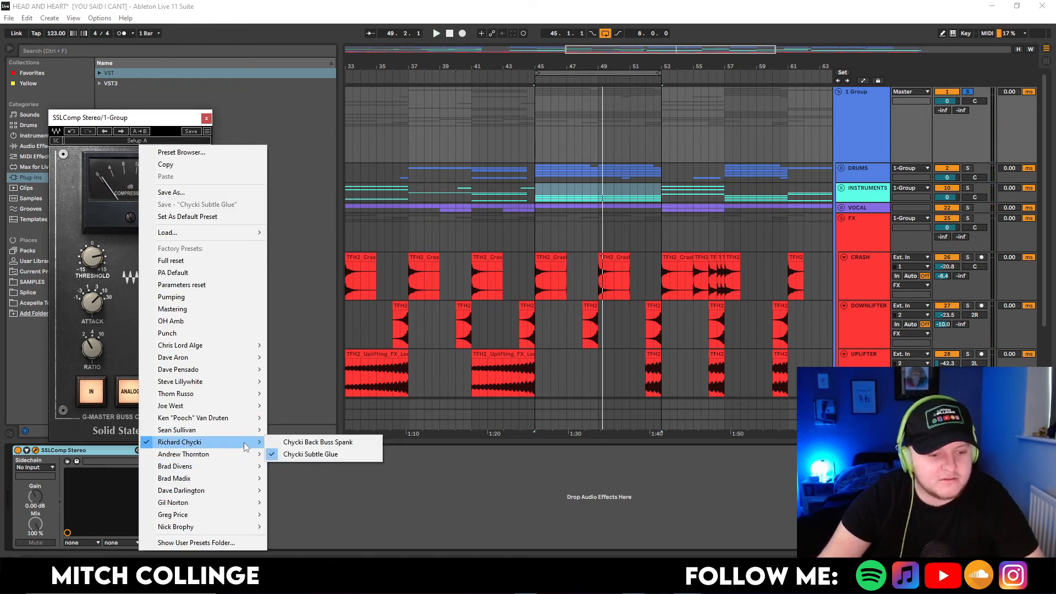
pyautogui.click(322, 455)
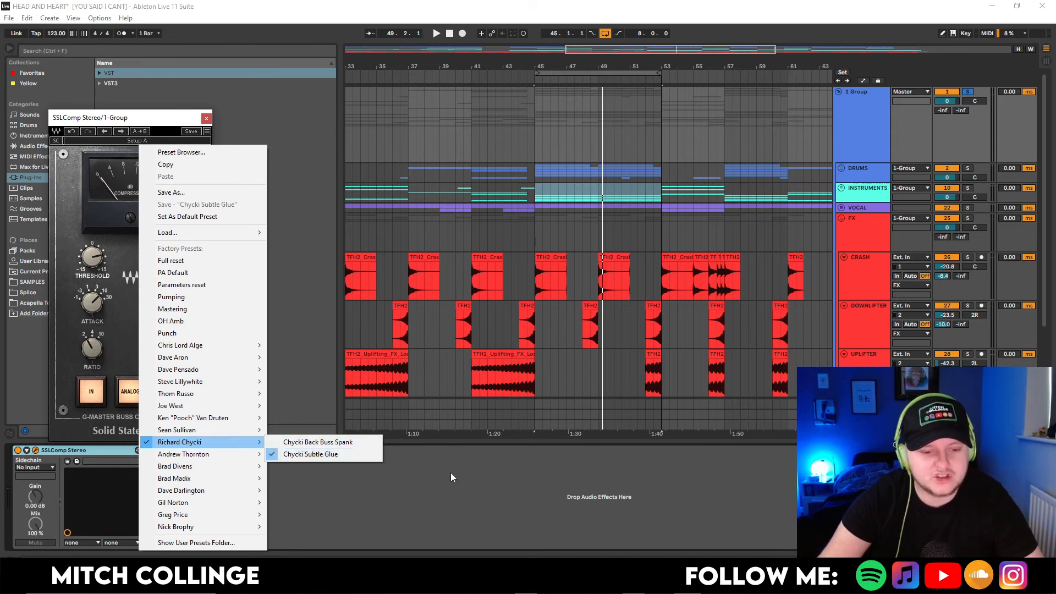
# - Play from bar 45, close the compressor window and hide the device chain
pyautogui.press('space')
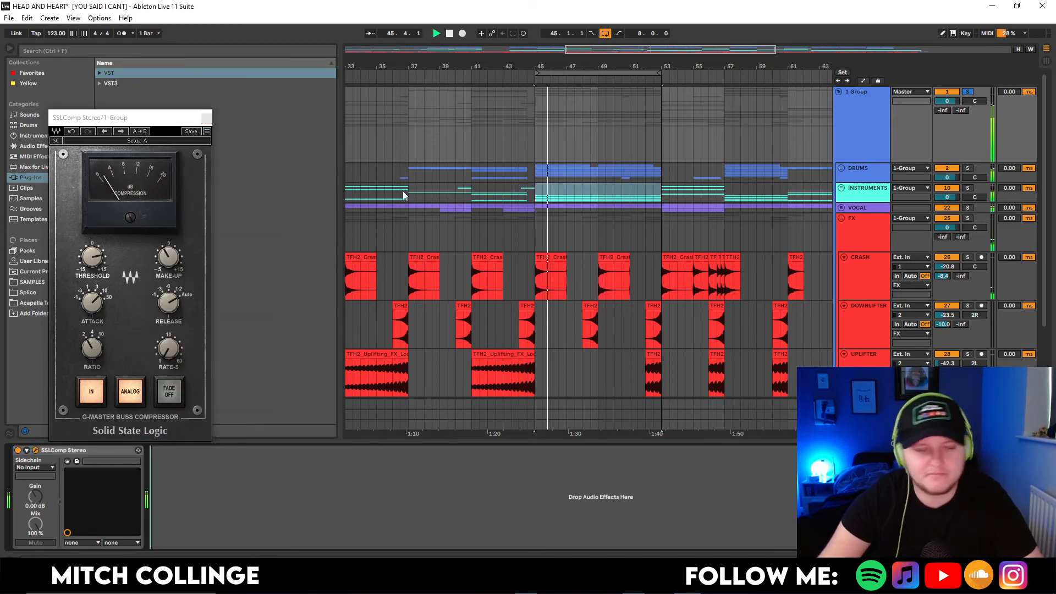
pyautogui.click(206, 117)
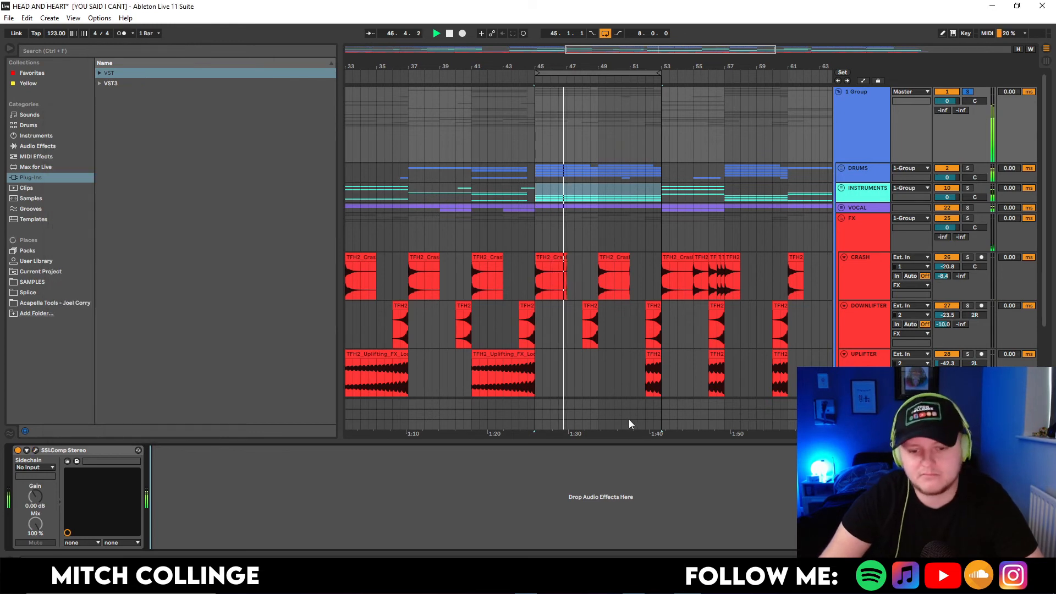
pyautogui.moveTo(622, 438); pyautogui.dragTo(624, 443)
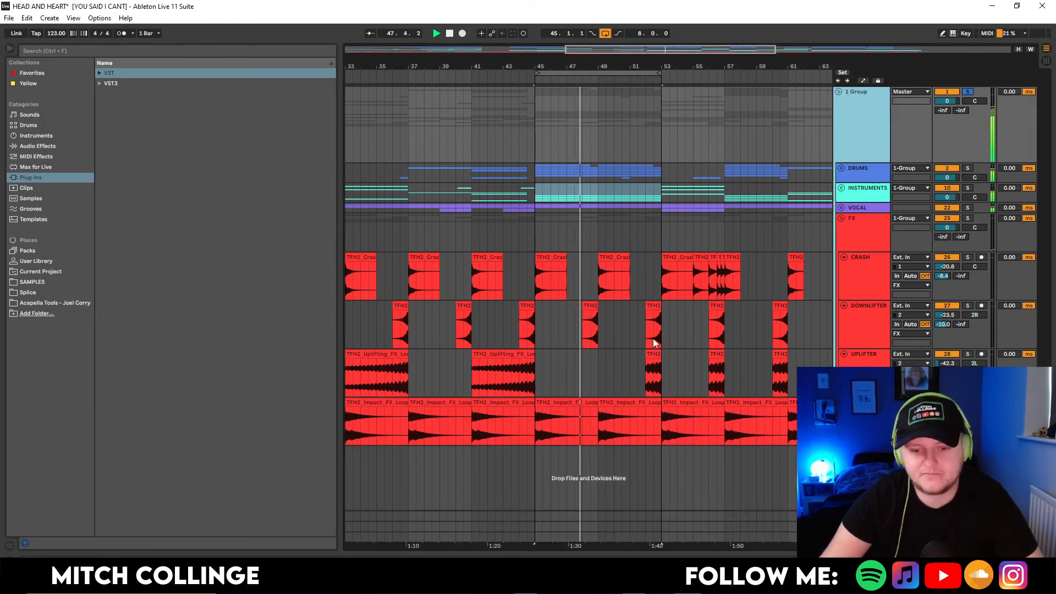
# - Extend the loop from bar 45 to 42 bars and set the playback position in the final drop
pyautogui.moveTo(652, 49); pyautogui.dragTo(651, 11)
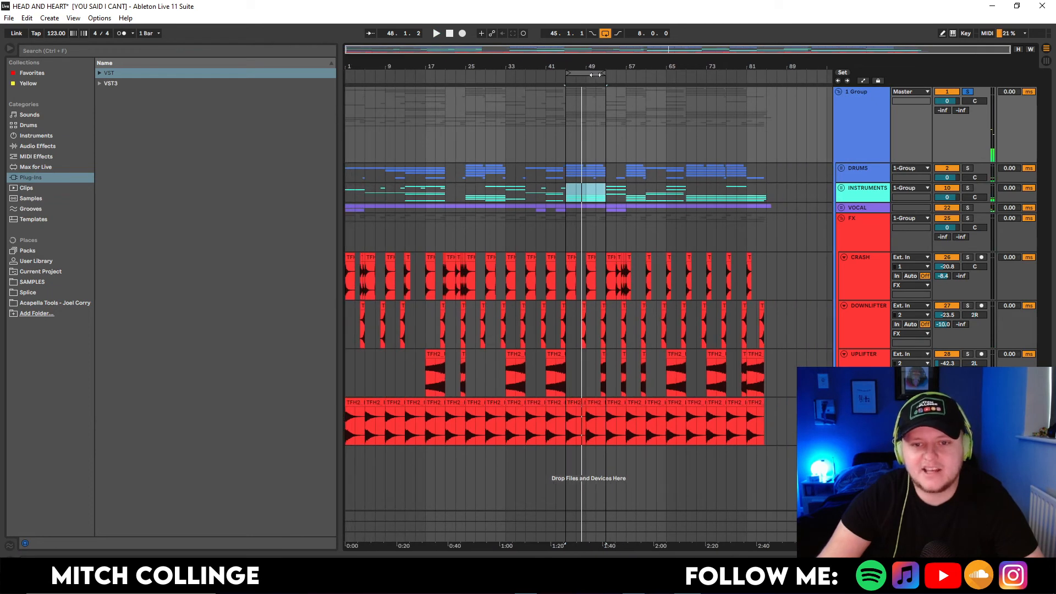
pyautogui.moveTo(604, 75); pyautogui.dragTo(775, 74)
pyautogui.click(692, 125)
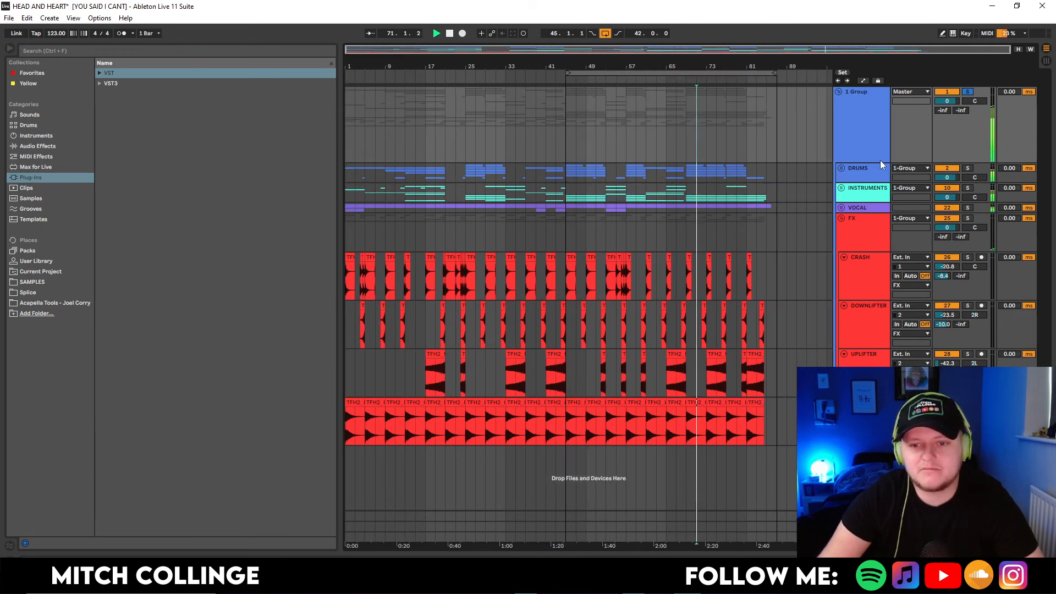
# - Unfold the DRUMS group, look through its tracks and play from bar 67 leading into the final drop
pyautogui.click(841, 169)
pyautogui.scroll(-5, 763, 232)
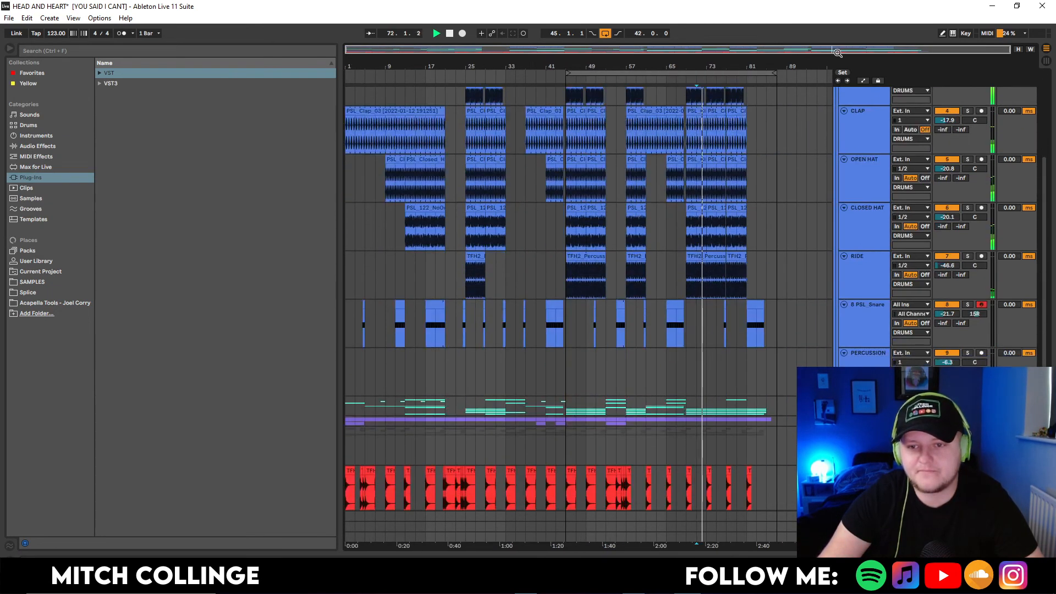
pyautogui.moveTo(852, 50); pyautogui.dragTo(852, 88)
pyautogui.press('space')
pyautogui.click(597, 284)
pyautogui.press('space')
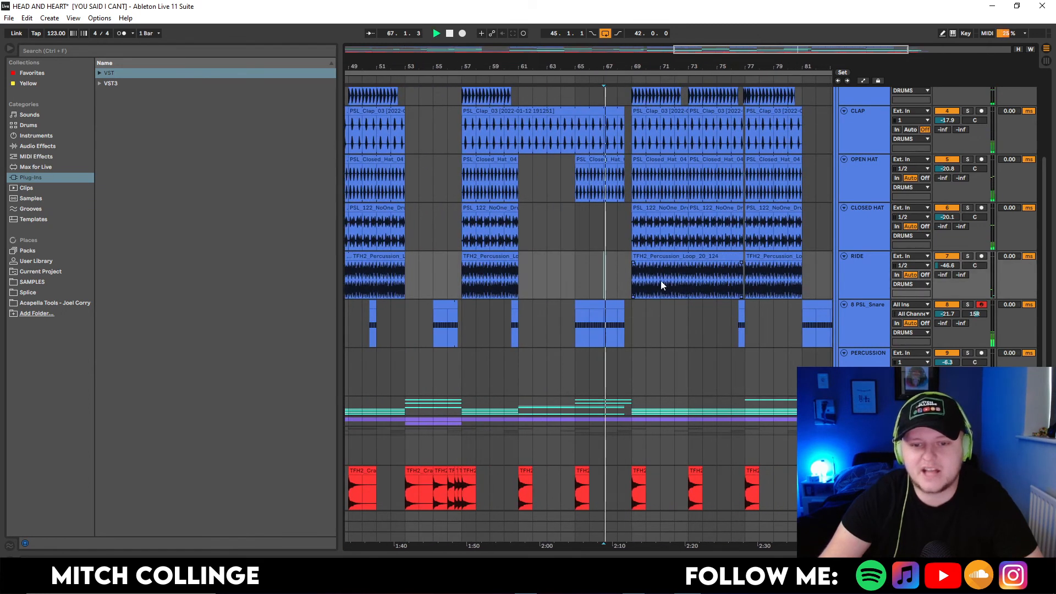
# - Set the playback position to bar 72 on the PSL_Snare track and listen to the final drop's drums
pyautogui.scroll(-4, 735, 314)
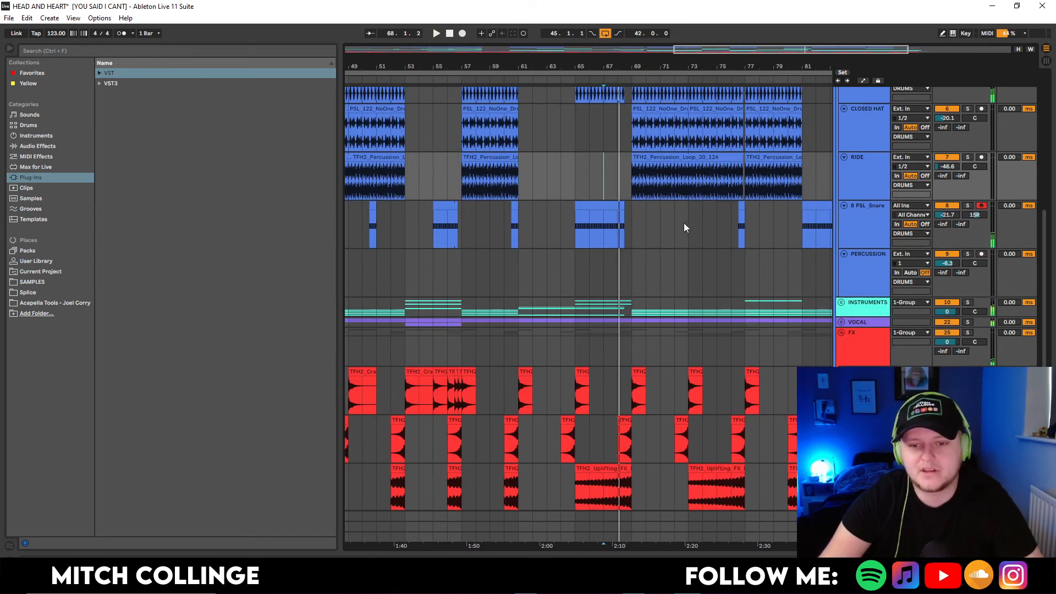
pyautogui.scroll(2, 684, 224)
pyautogui.click(685, 225)
pyautogui.scroll(6, 716, 207)
pyautogui.moveTo(671, 67); pyautogui.dragTo(591, 55)
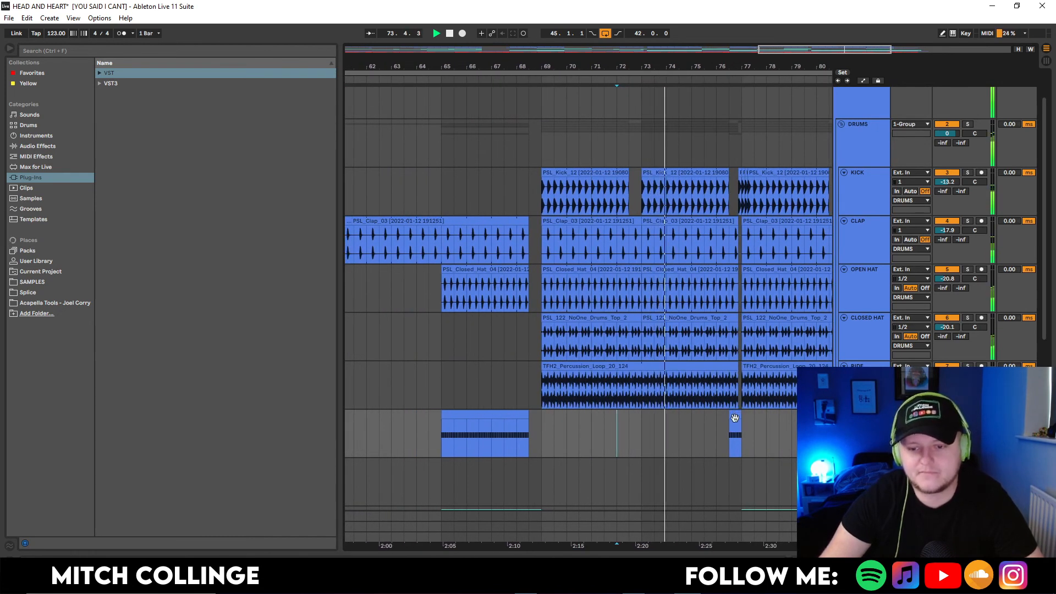
# - Try the snare fill from before bar 77 at bar 72, listen to it and delete the copy
pyautogui.moveTo(729, 437); pyautogui.dragTo(745, 436)
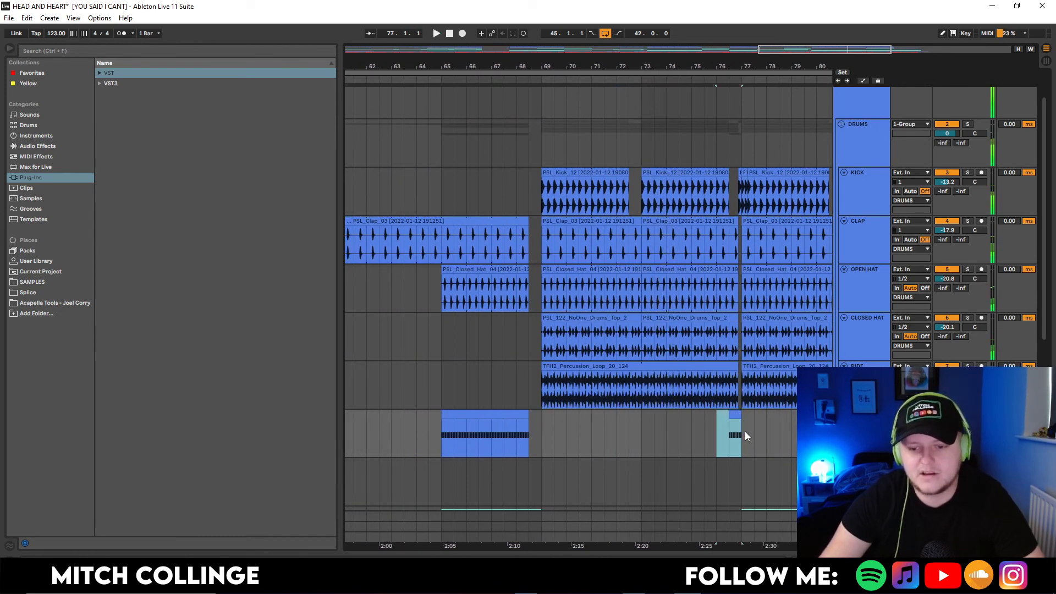
pyautogui.click(617, 438)
pyautogui.hotkey('ctrl', 'v')
pyautogui.press('space')
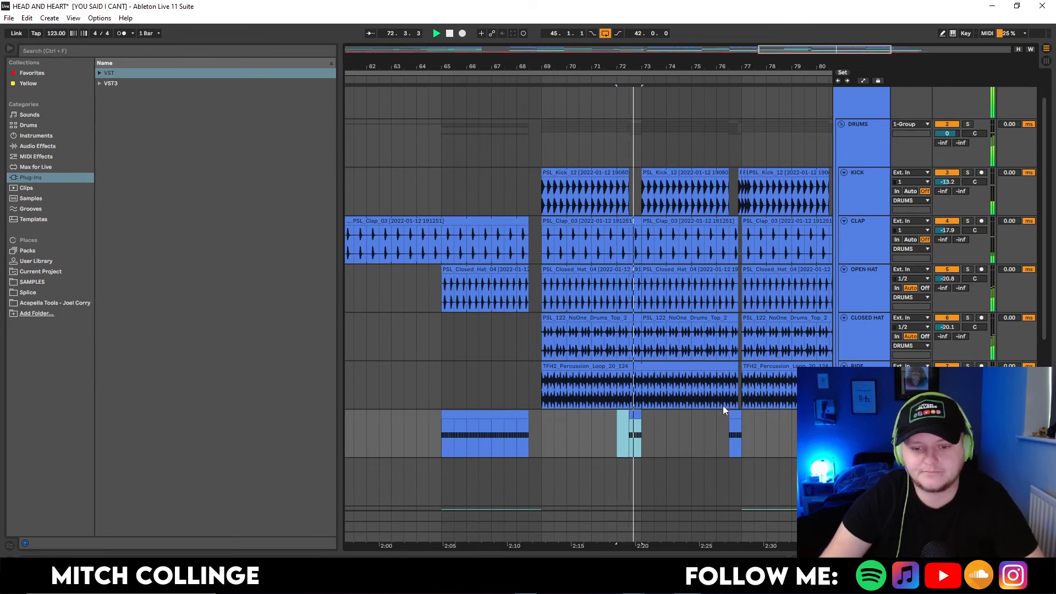
pyautogui.press('Delete')
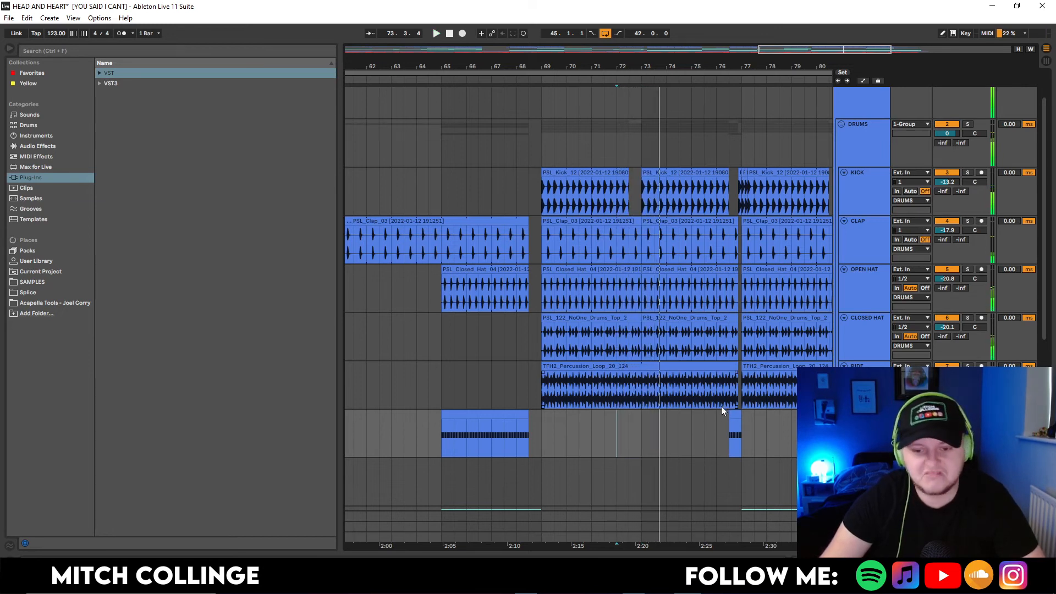
# - Look over the FX tracks towards the end of the arrangement, unfold the INSTRUMENTS group and review its tracks
pyautogui.scroll(-5, 708, 410)
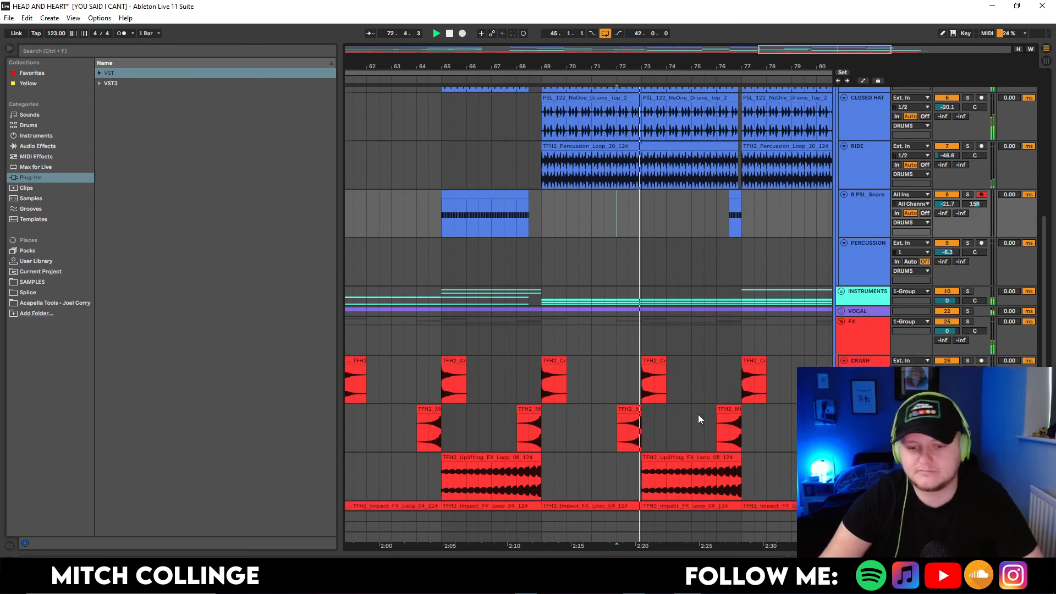
pyautogui.scroll(-2, 698, 415)
pyautogui.moveTo(834, 50); pyautogui.dragTo(834, 102)
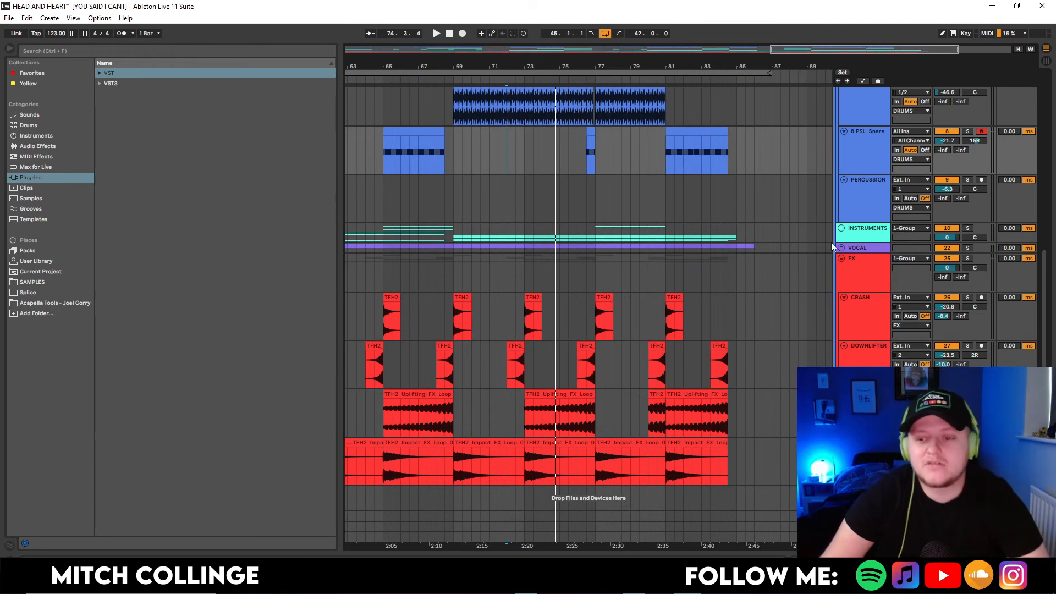
pyautogui.click(842, 229)
pyautogui.scroll(-6, 573, 235)
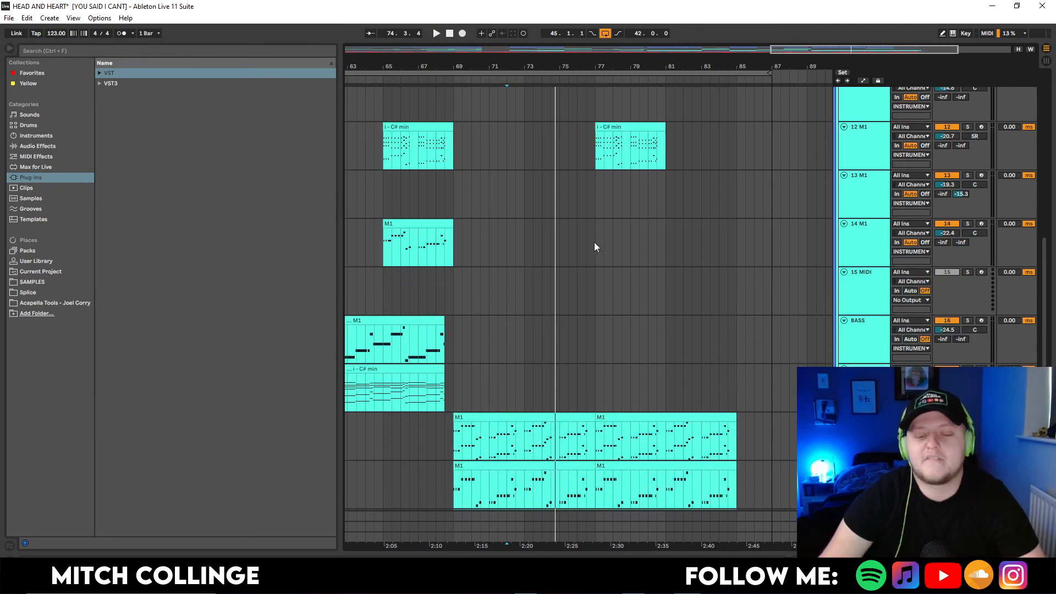
pyautogui.scroll(-10, 599, 246)
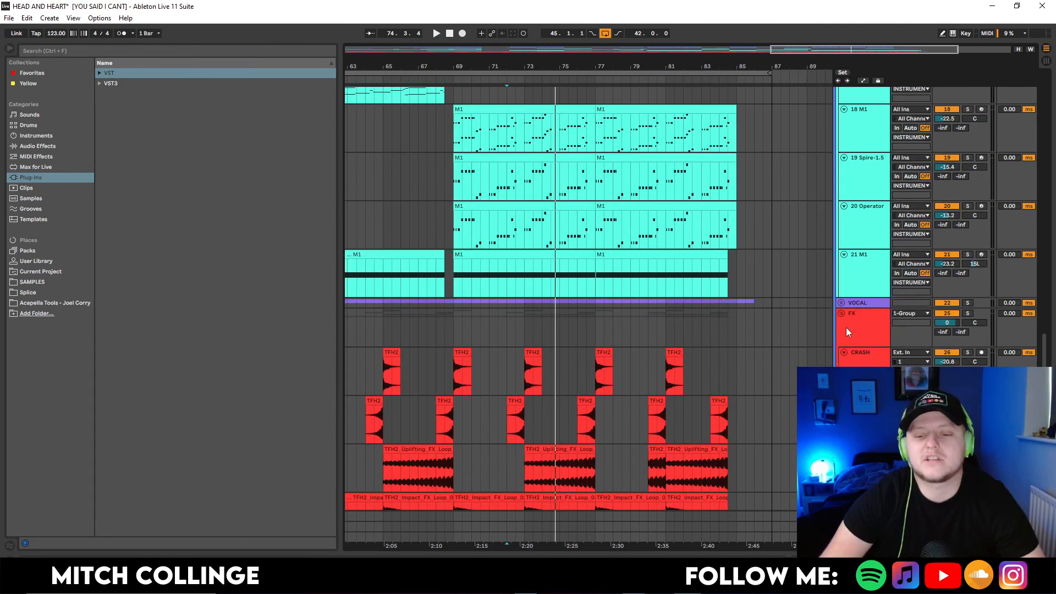
# - Unfold the VOCAL group and play the ending from bar 83
pyautogui.click(841, 303)
pyautogui.scroll(-4, 749, 316)
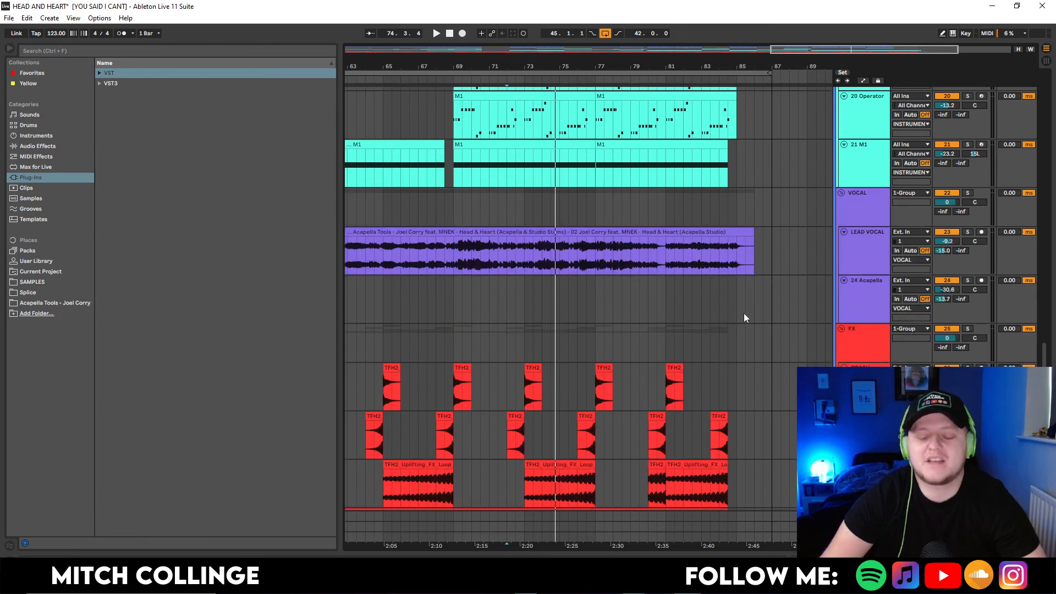
pyautogui.click(701, 270)
pyautogui.press('space')
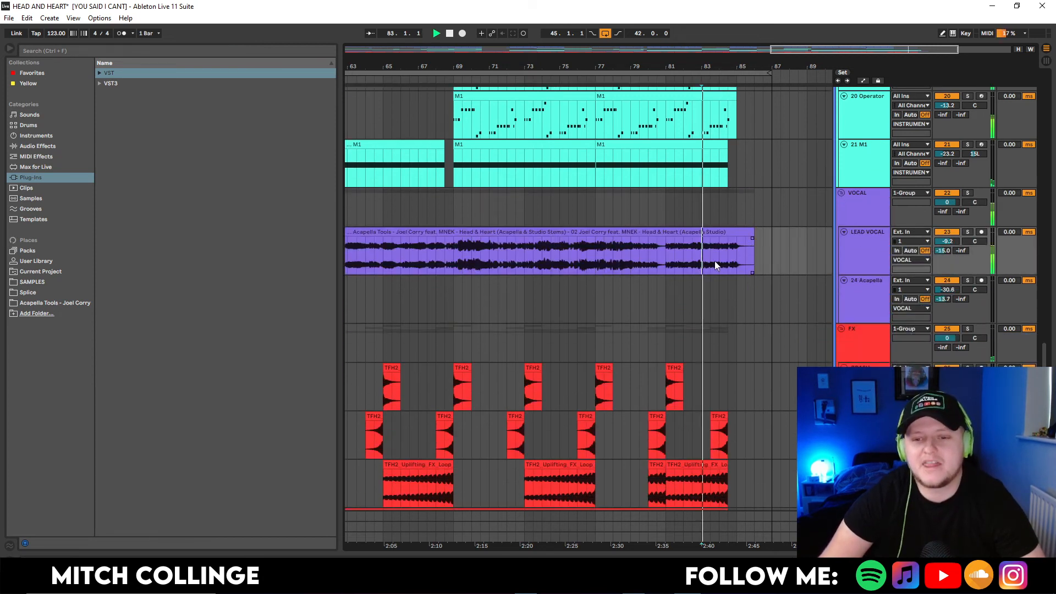
# - Solo the 24 Acapella track, listen to its vocal clip from bar 39 and turn the solo off
pyautogui.scroll(-3, 841, 326)
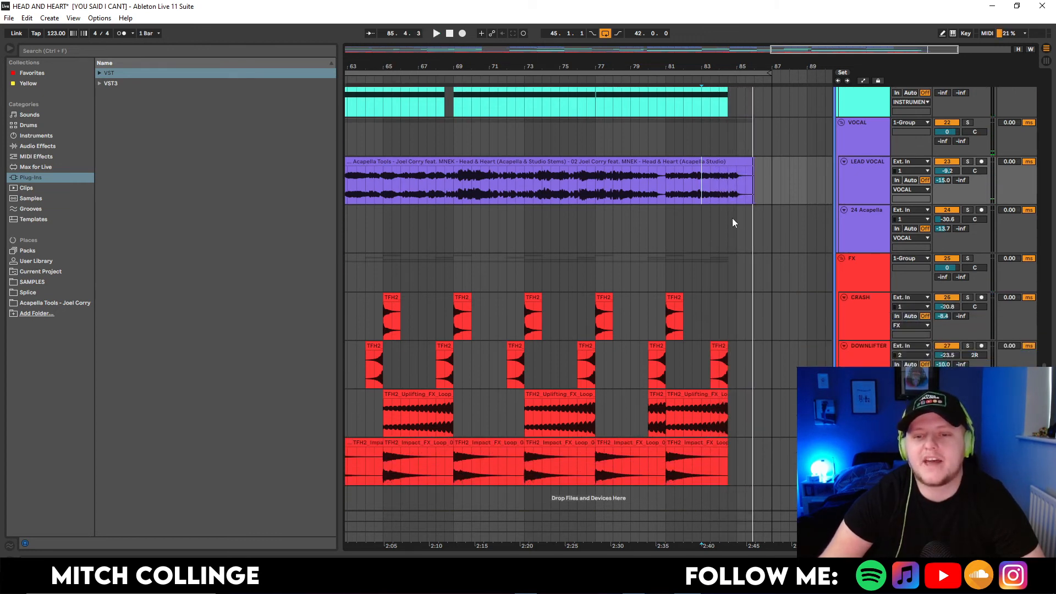
pyautogui.moveTo(806, 51); pyautogui.dragTo(471, 52)
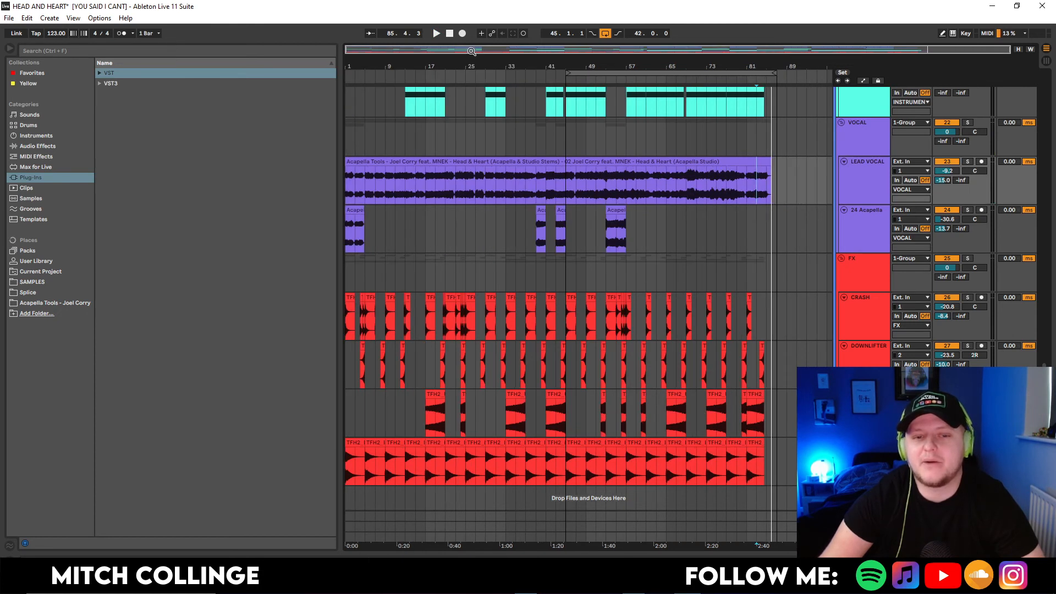
pyautogui.moveTo(551, 52); pyautogui.dragTo(578, 213)
pyautogui.click(581, 213)
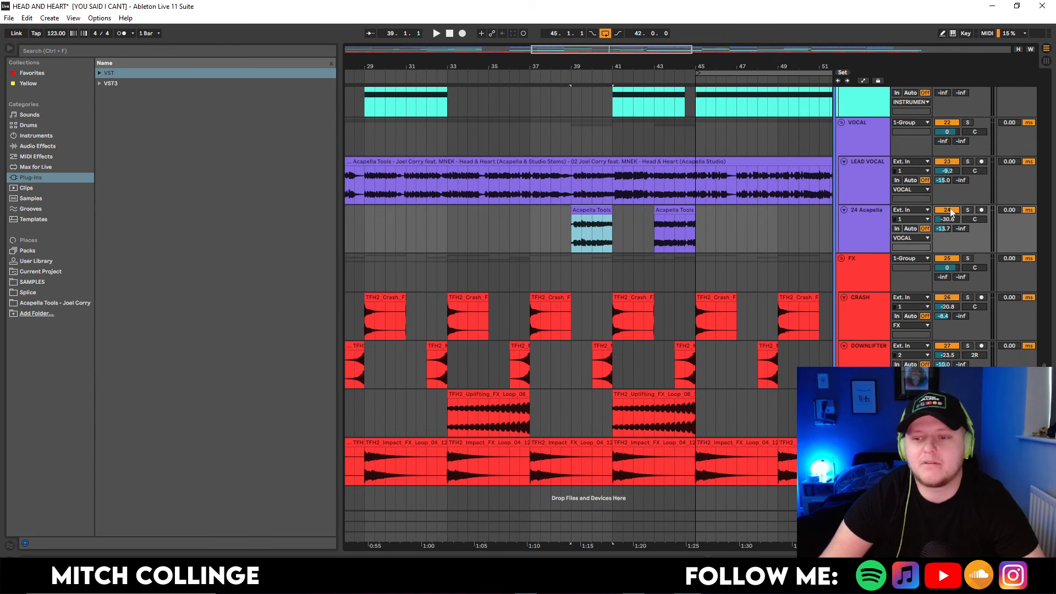
pyautogui.click(968, 210)
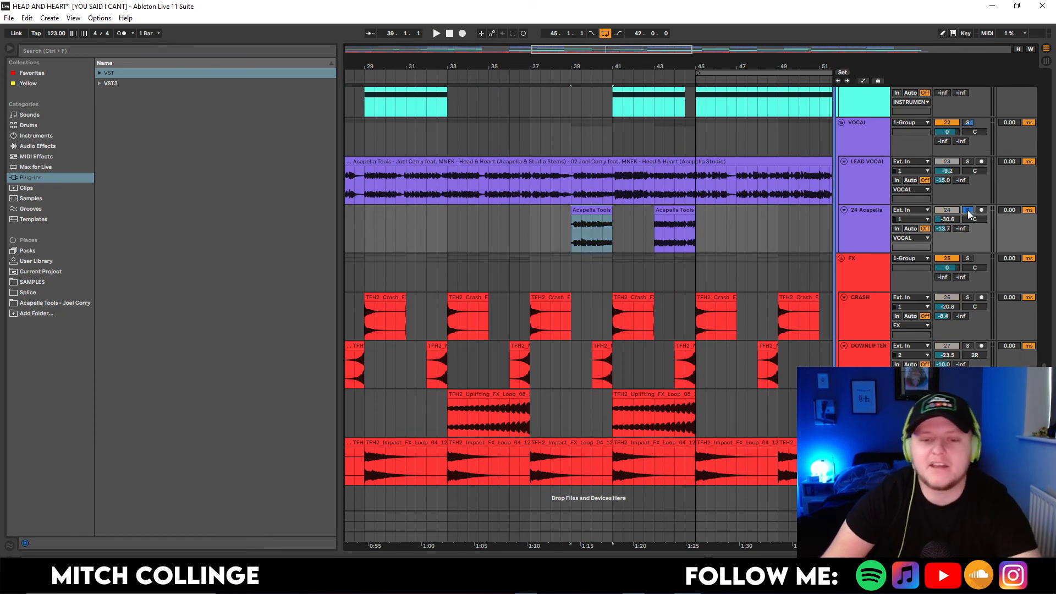
pyautogui.press('space')
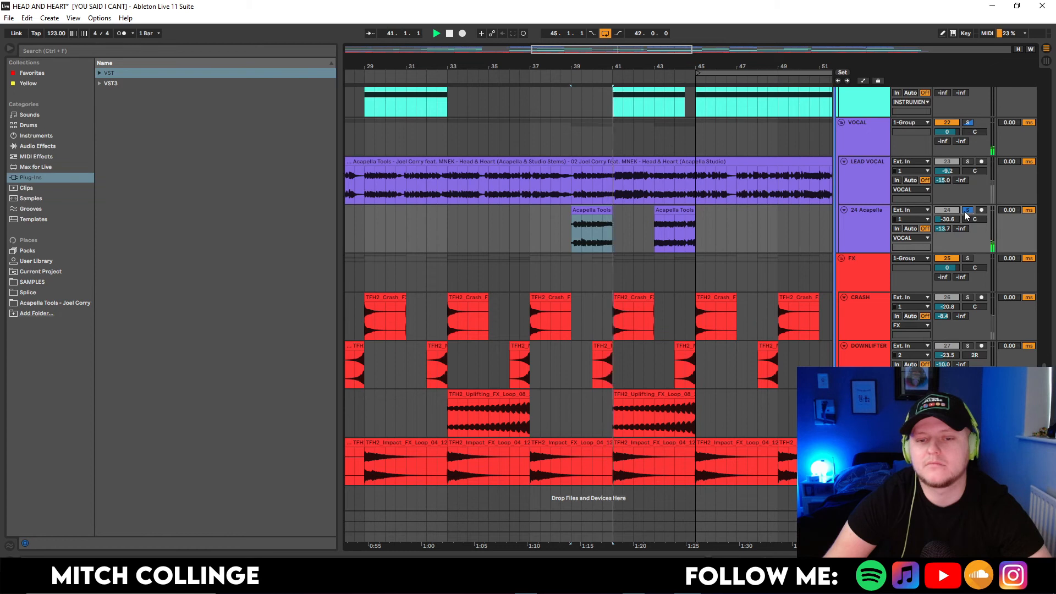
pyautogui.click(968, 210)
pyautogui.press('space')
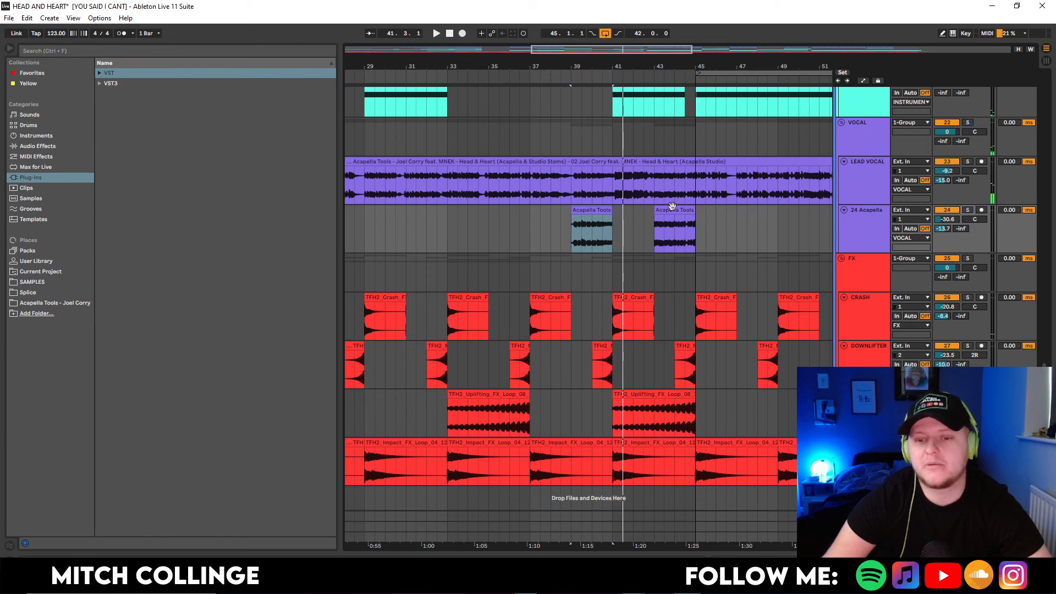
# - Play the 24 Acapella clip at bar 43 with the track soloed, and then unsolo it
pyautogui.click(673, 206)
pyautogui.press('space')
pyautogui.click(968, 210)
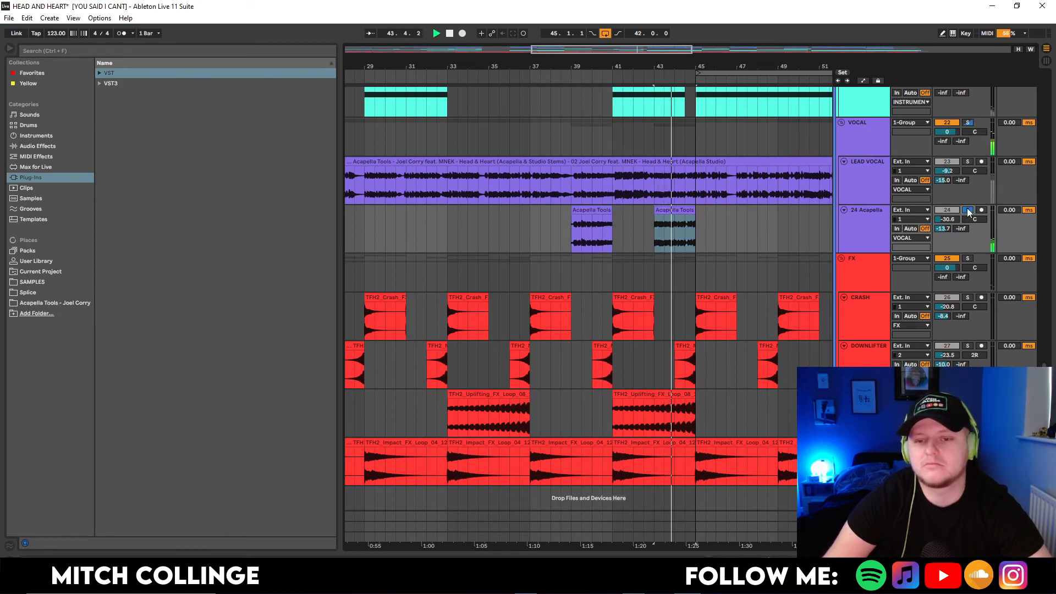
pyautogui.click(968, 211)
# - Inspect the LEAD VOCAL track's effects chain during playback, hide the devices and fold the VOCAL group
pyautogui.moveTo(617, 54); pyautogui.dragTo(655, 36)
pyautogui.scroll(3, 631, 176)
pyautogui.scroll(-1, 632, 176)
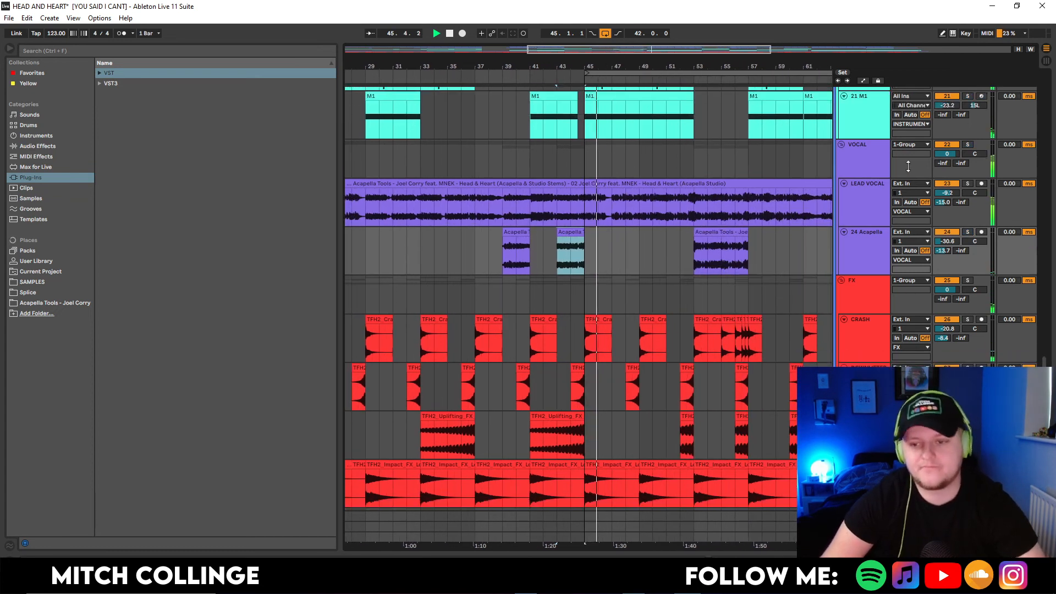
pyautogui.doubleClick(882, 195)
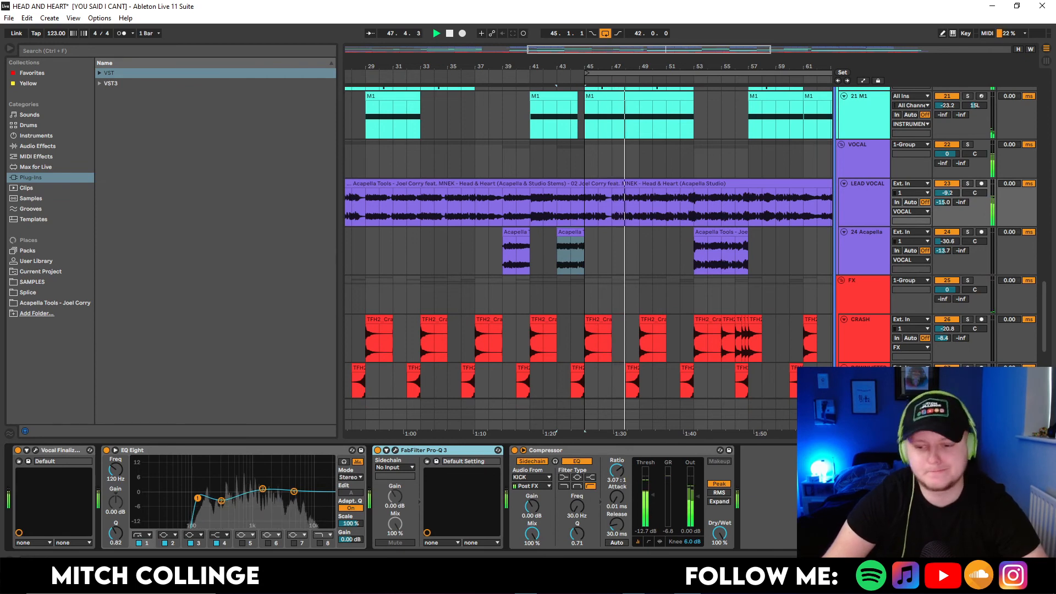
pyautogui.click(1047, 562)
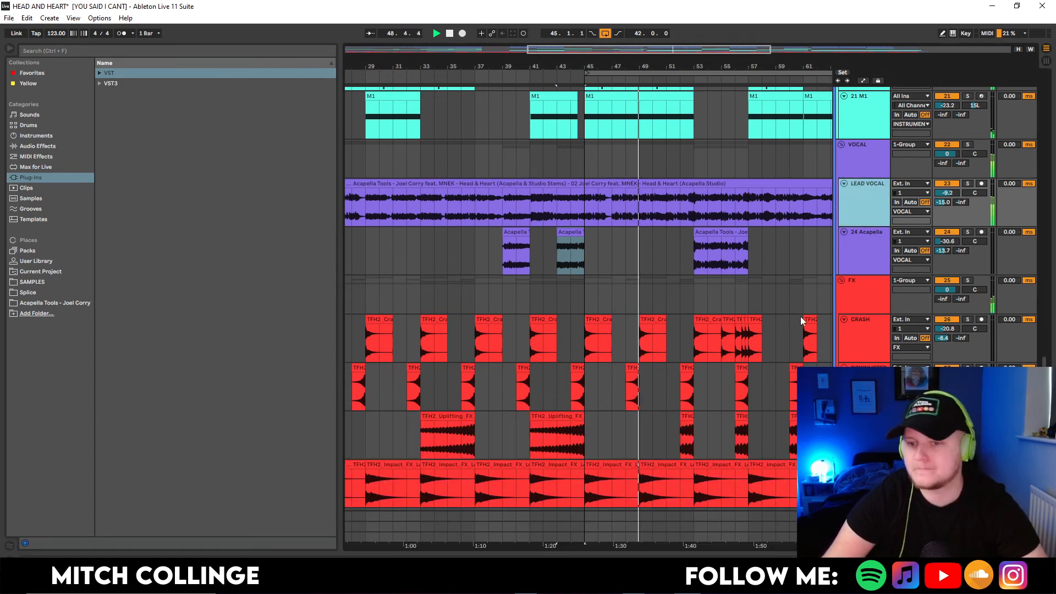
pyautogui.scroll(1, 842, 148)
pyautogui.click(841, 177)
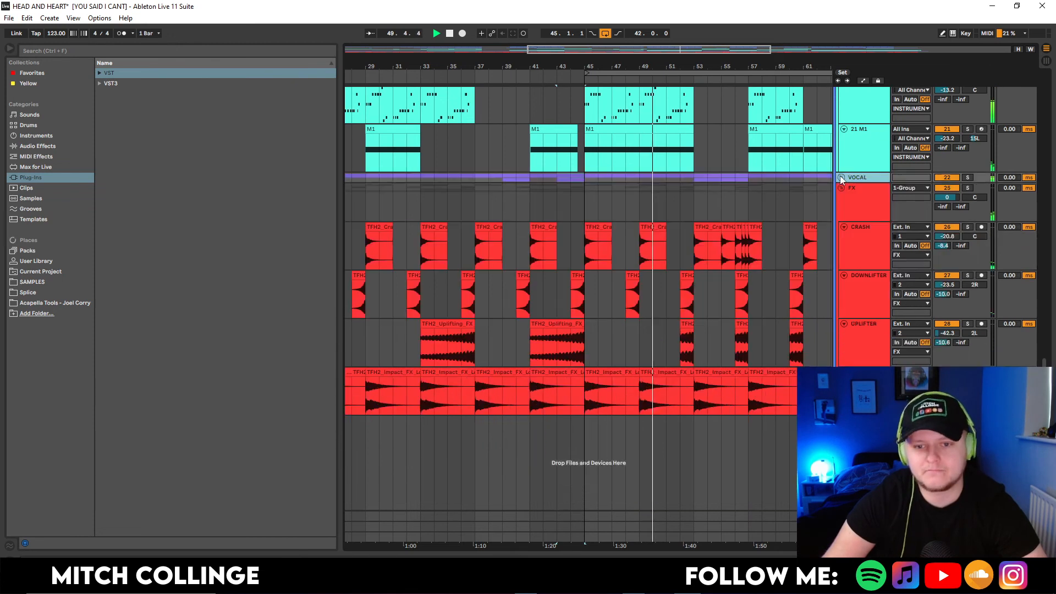
# - Show the CRASH track's EQ Eight and play its clip at bar 49 in solo
pyautogui.scroll(2, 825, 155)
pyautogui.scroll(-1, 859, 253)
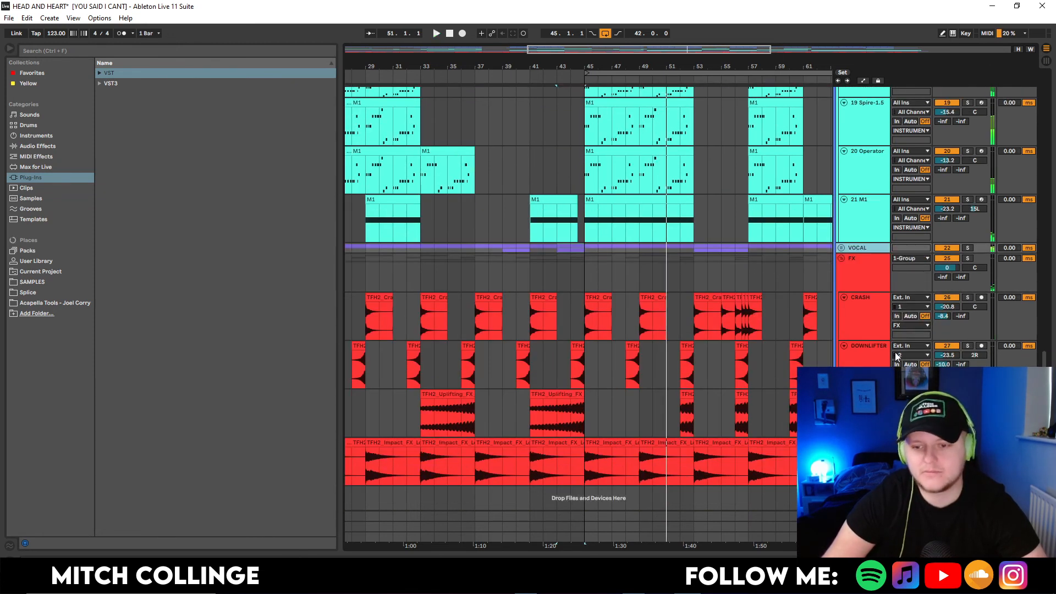
pyautogui.doubleClick(867, 312)
pyautogui.click(655, 300)
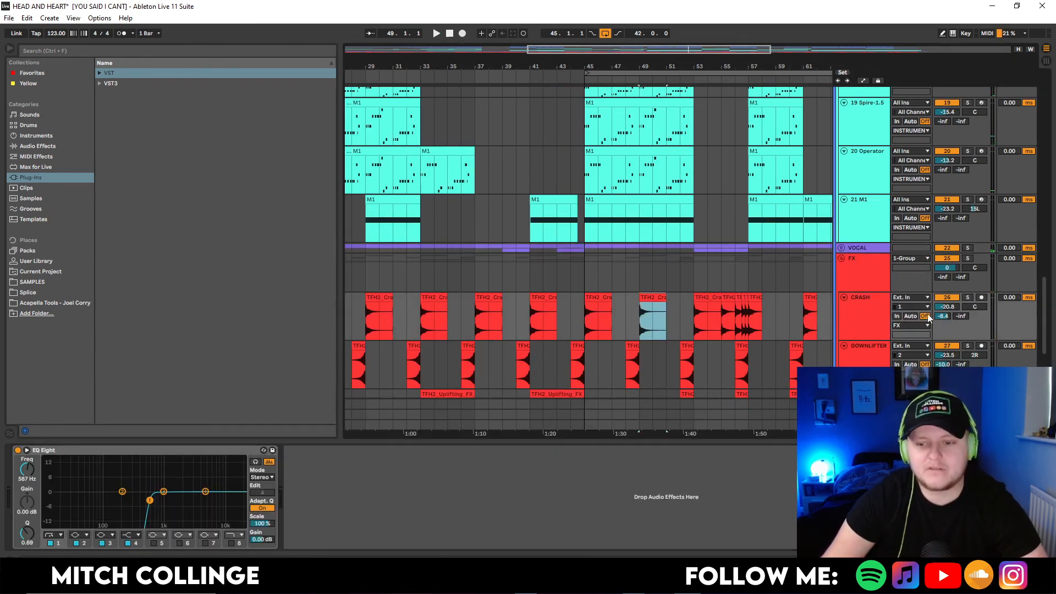
pyautogui.click(968, 297)
pyautogui.press('space')
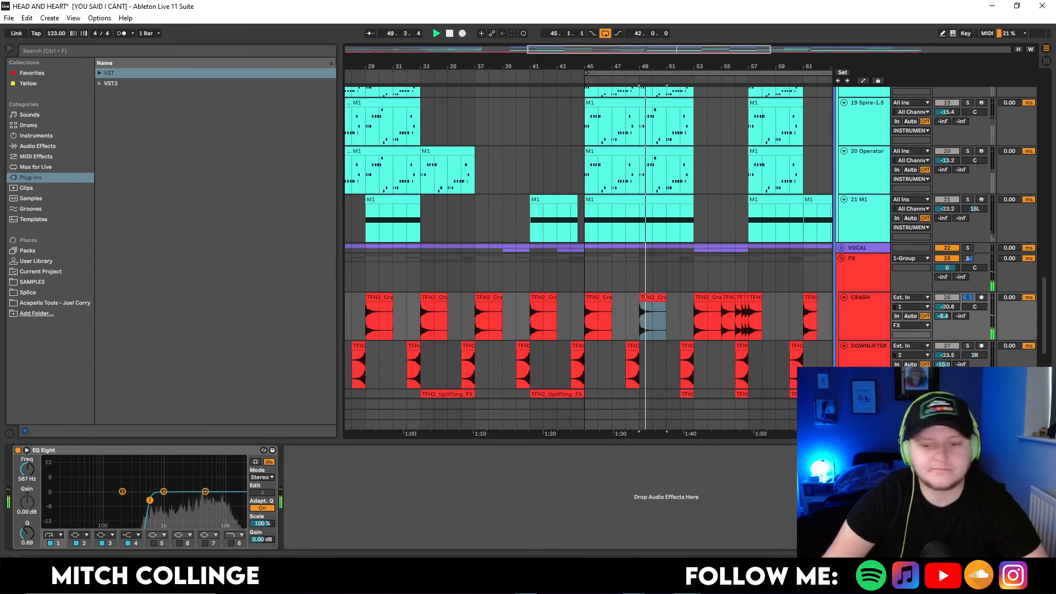
# - Listen to the DOWNLIFTER and UPLIFTER tracks in solo from bar 52 and inspect their EQ Eight settings
pyautogui.click(688, 359)
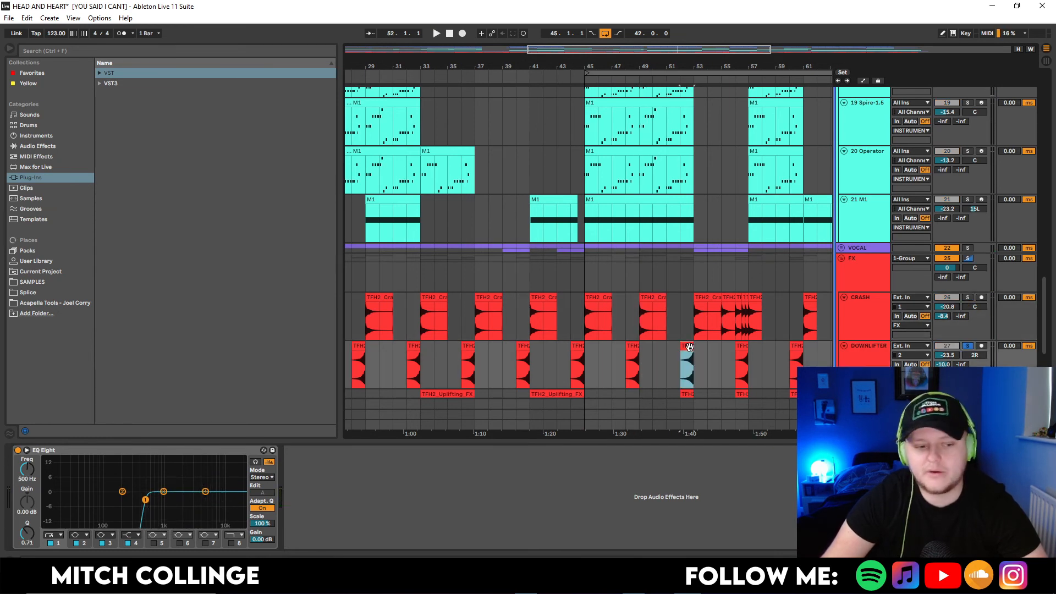
pyautogui.scroll(-3, 953, 351)
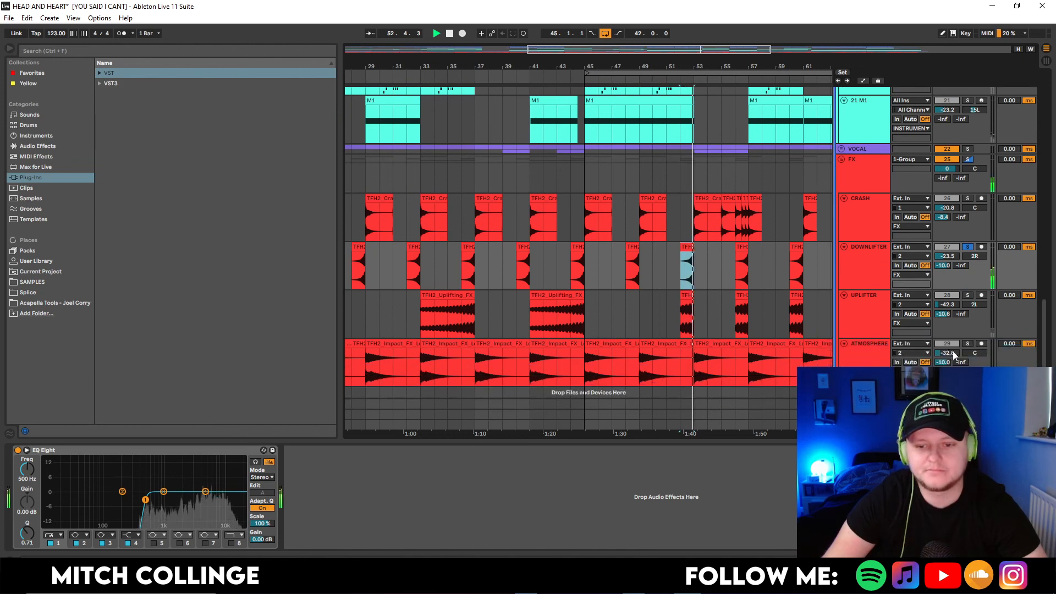
pyautogui.press('space')
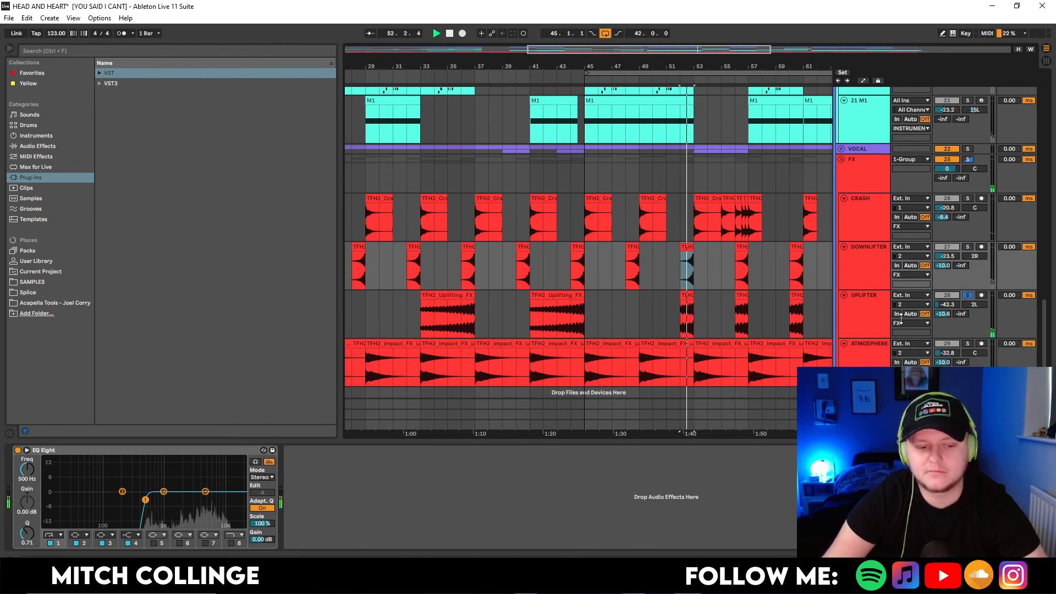
pyautogui.click(877, 314)
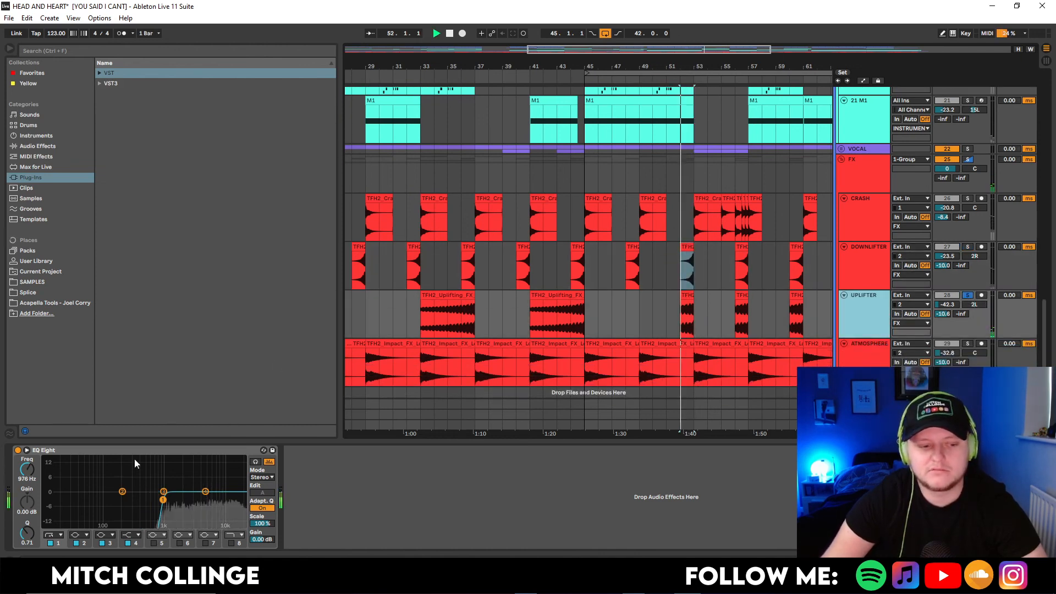
# - Solo the ATMOSPHERE track, play its impact loop from bar 53 and inspect its Compressor and EQ Eight
pyautogui.click(967, 343)
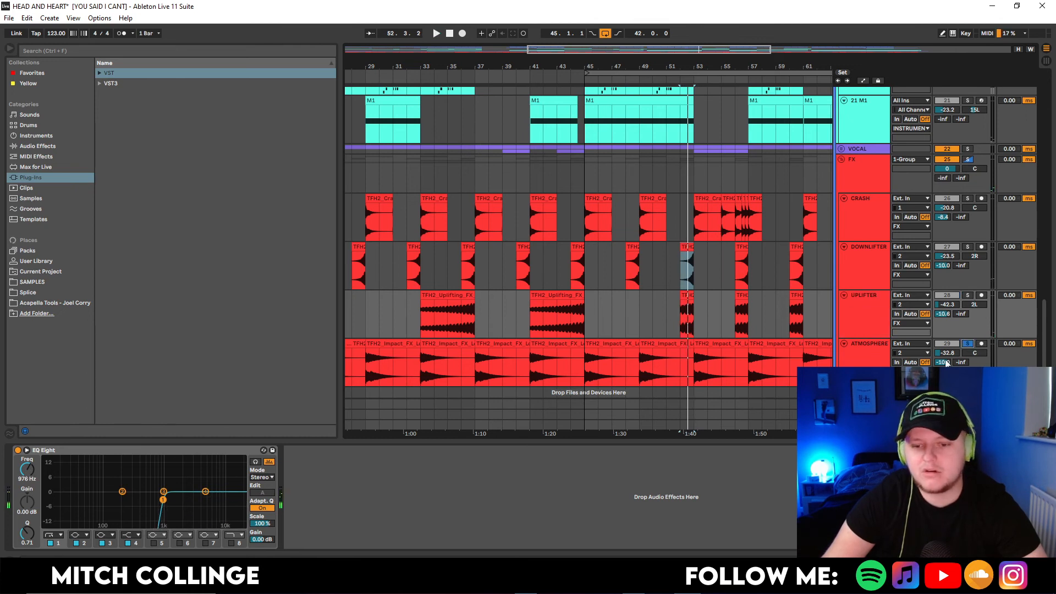
pyautogui.click(707, 345)
pyautogui.press('space')
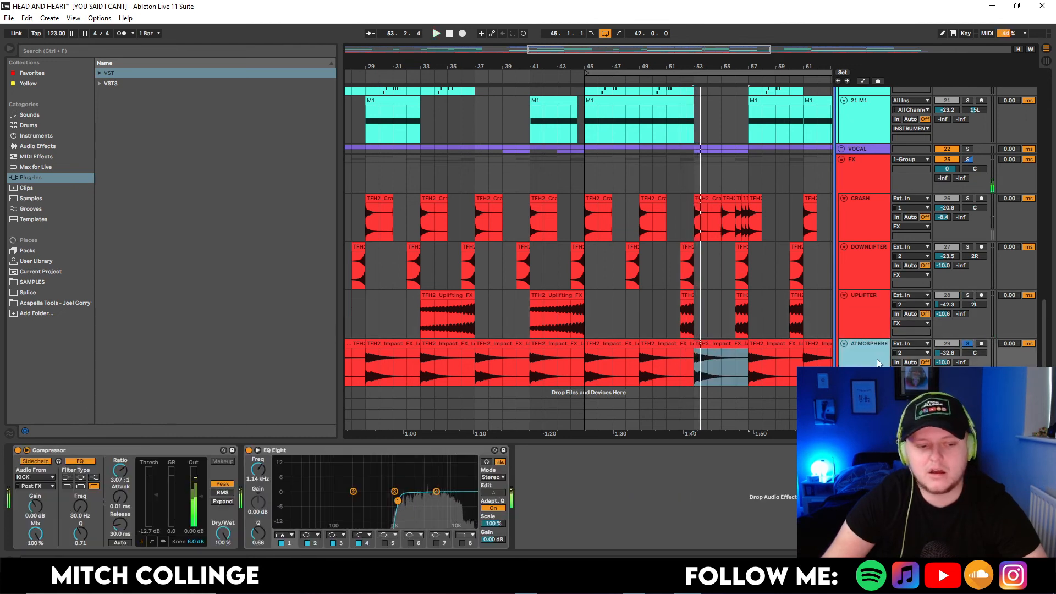
pyautogui.press('space')
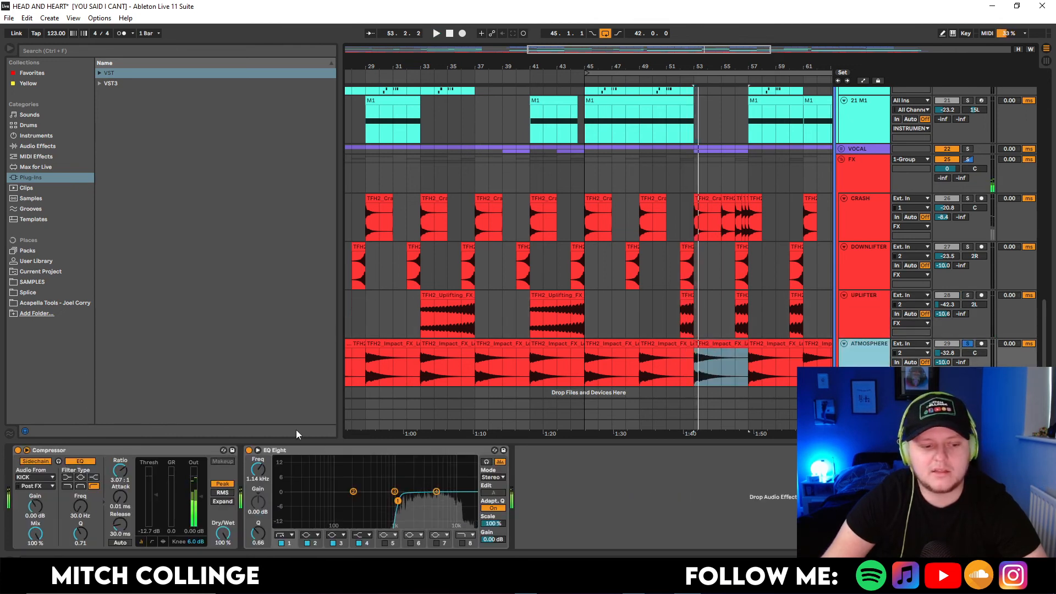
# - Compare the ATMOSPHERE loop from bar 45 in the full mix and in solo, ending with the solo off
pyautogui.click(968, 345)
pyautogui.click(604, 344)
pyautogui.press('space')
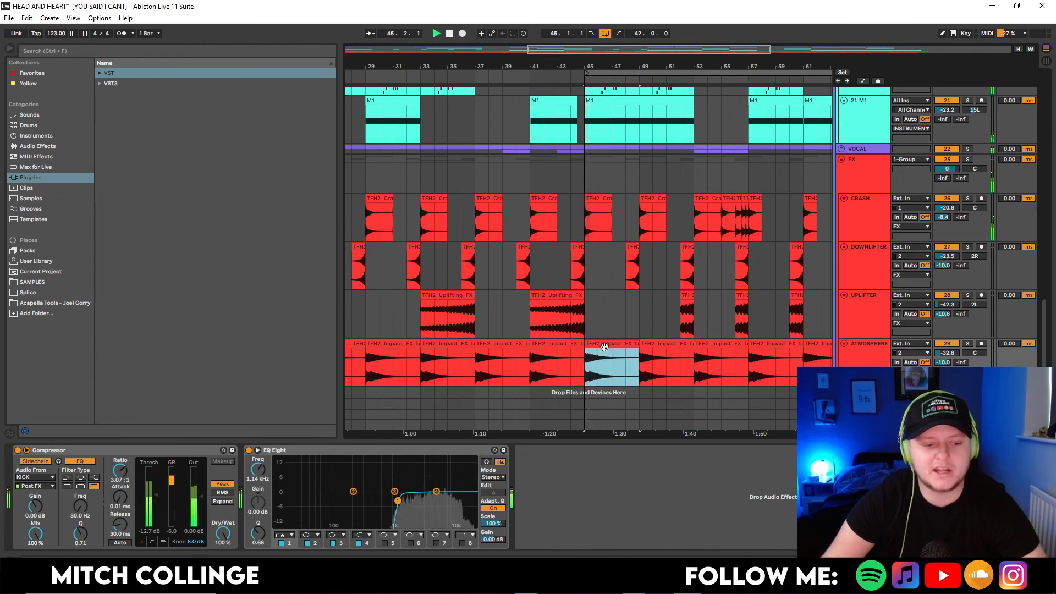
pyautogui.click(968, 344)
pyautogui.press('space')
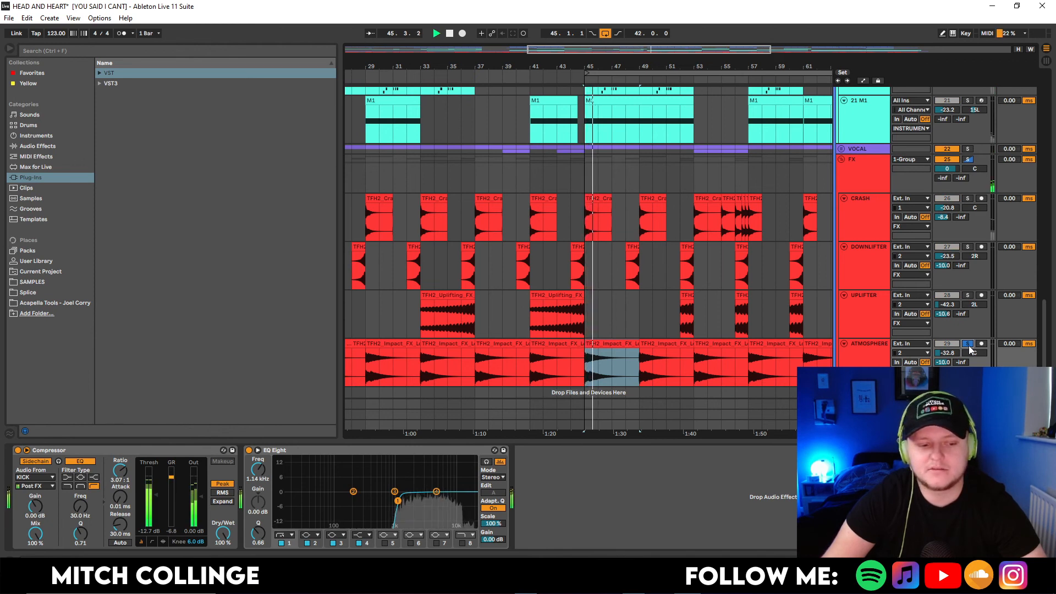
pyautogui.click(968, 345)
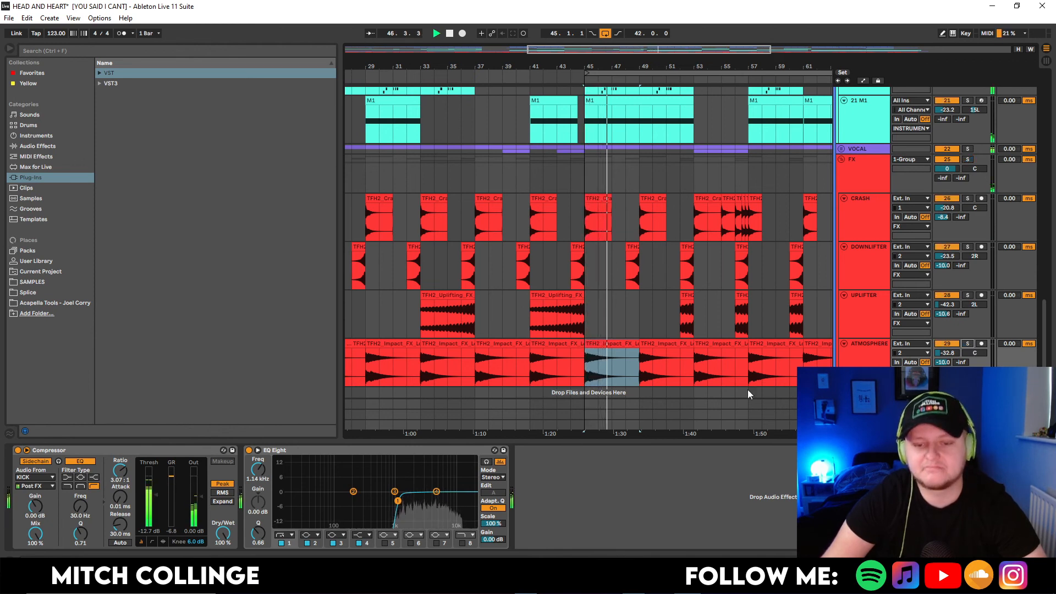
# - Hide the device view, go back to the first tracks and fold the DRUMS group and the main group
pyautogui.hotkey('ctrl', 'alt', 'l')
pyautogui.scroll(5, 700, 416)
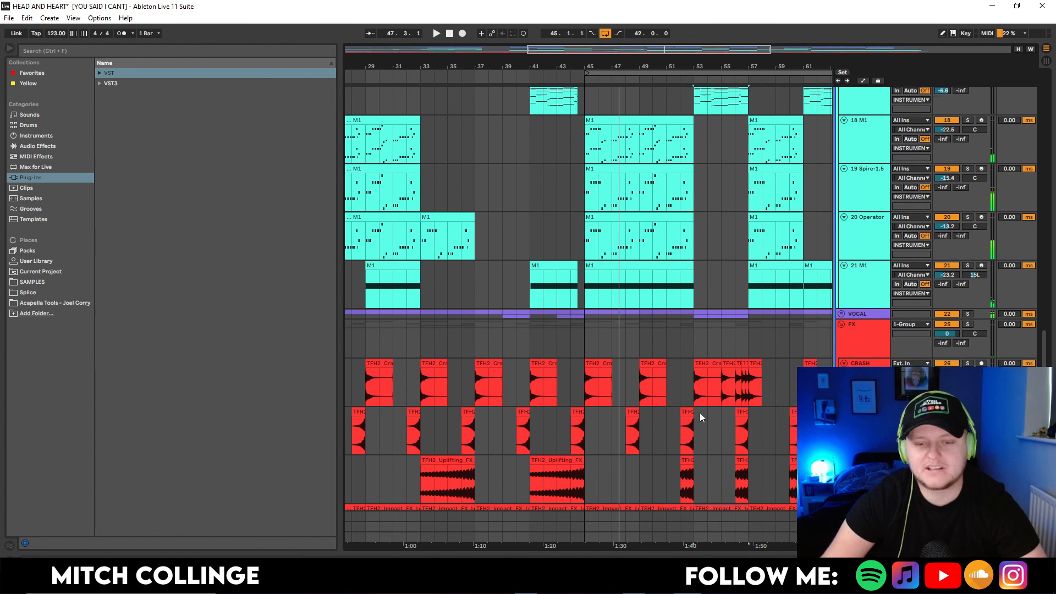
pyautogui.scroll(10, 700, 413)
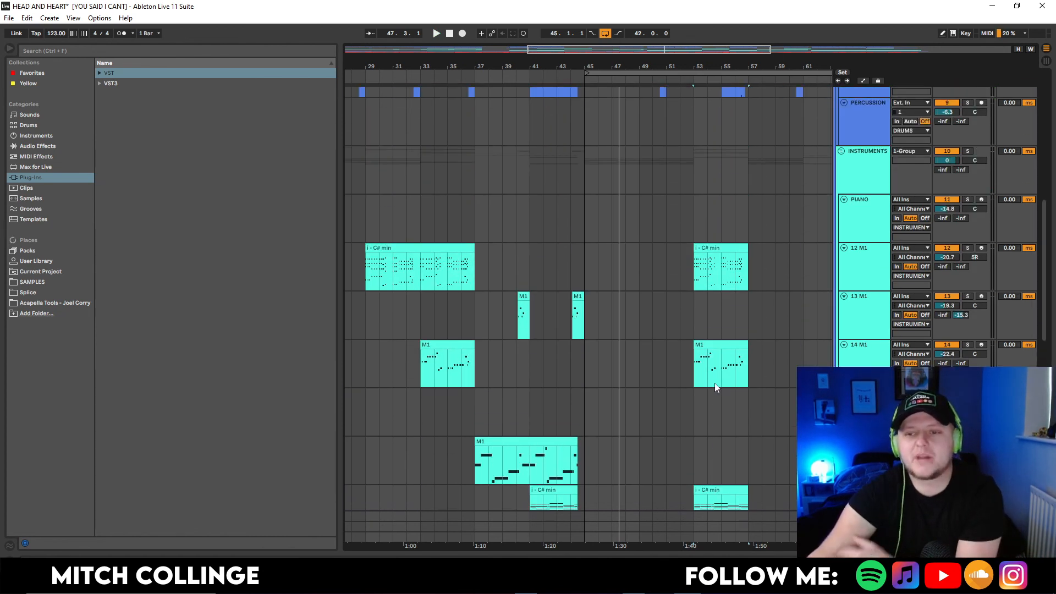
pyautogui.scroll(8, 715, 387)
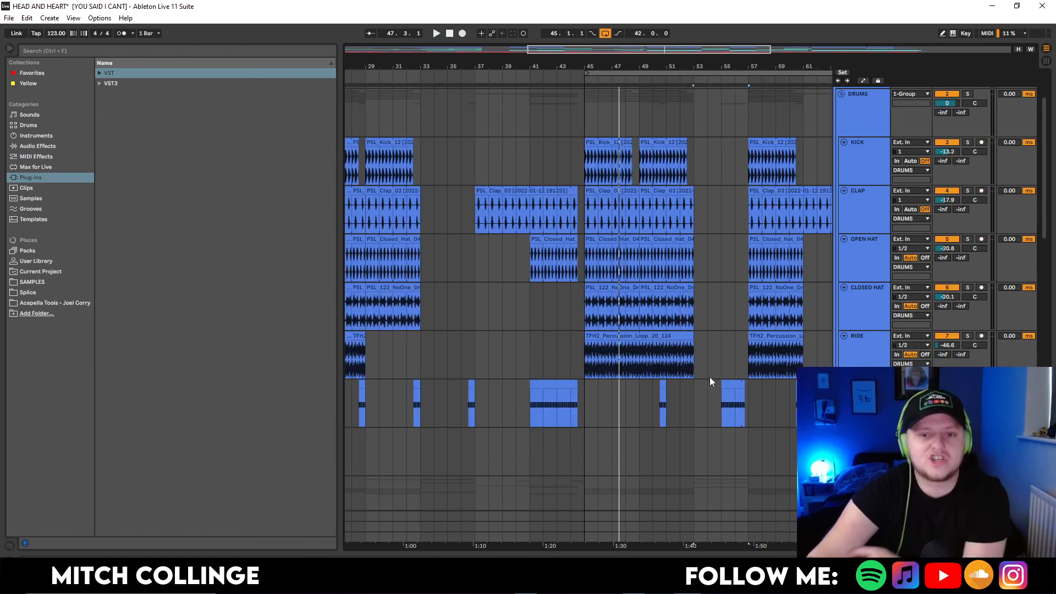
pyautogui.scroll(3, 709, 378)
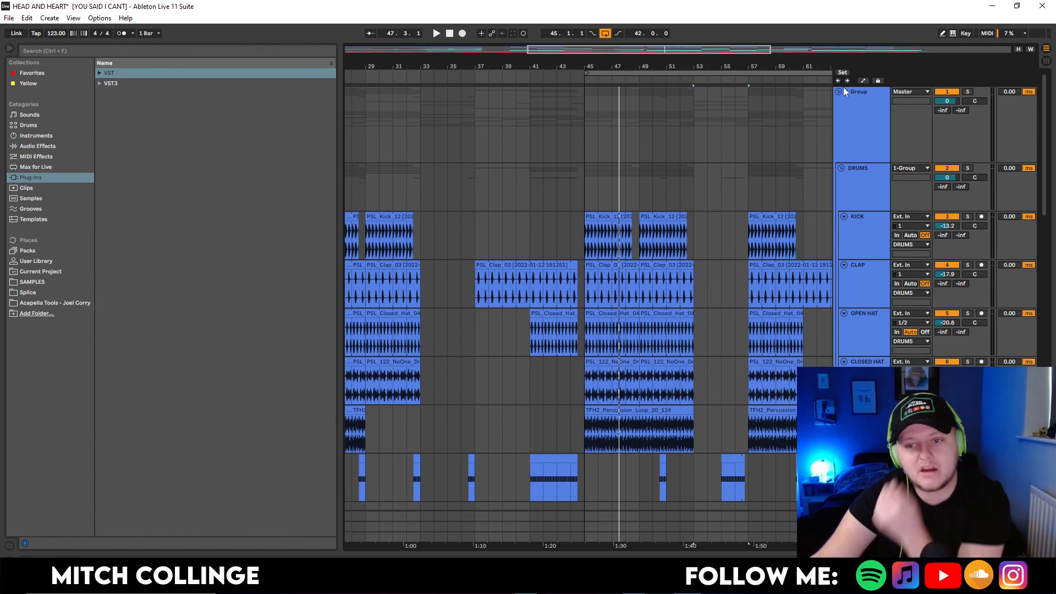
pyautogui.click(842, 168)
pyautogui.click(839, 92)
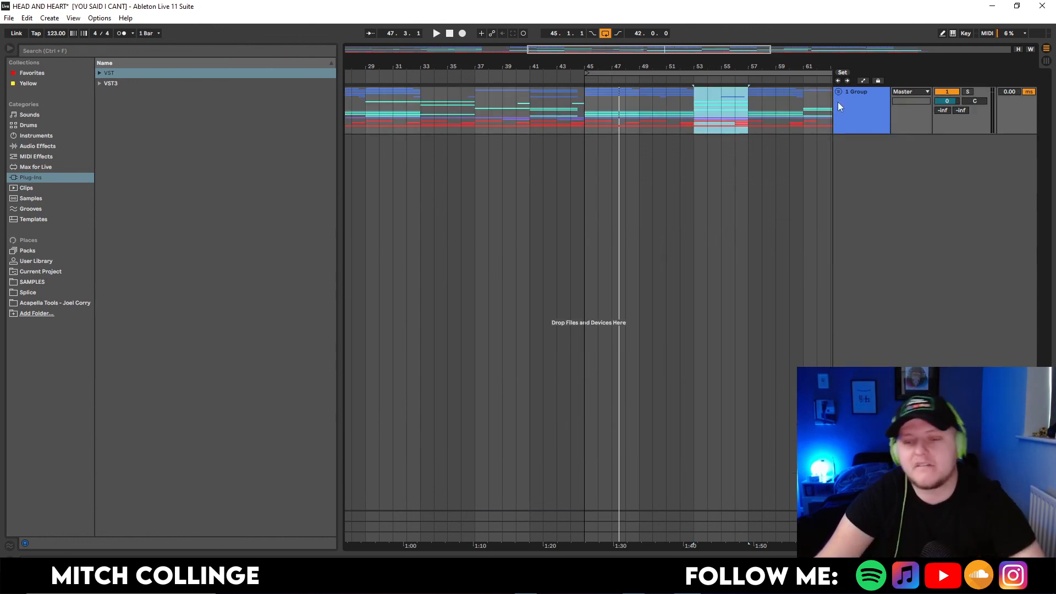
# - Show the whole arrangement, set the loop to 86 bars from bar 1 and return playback to the start
pyautogui.moveTo(567, 51); pyautogui.dragTo(328, 79)
pyautogui.press('space')
pyautogui.press('space')
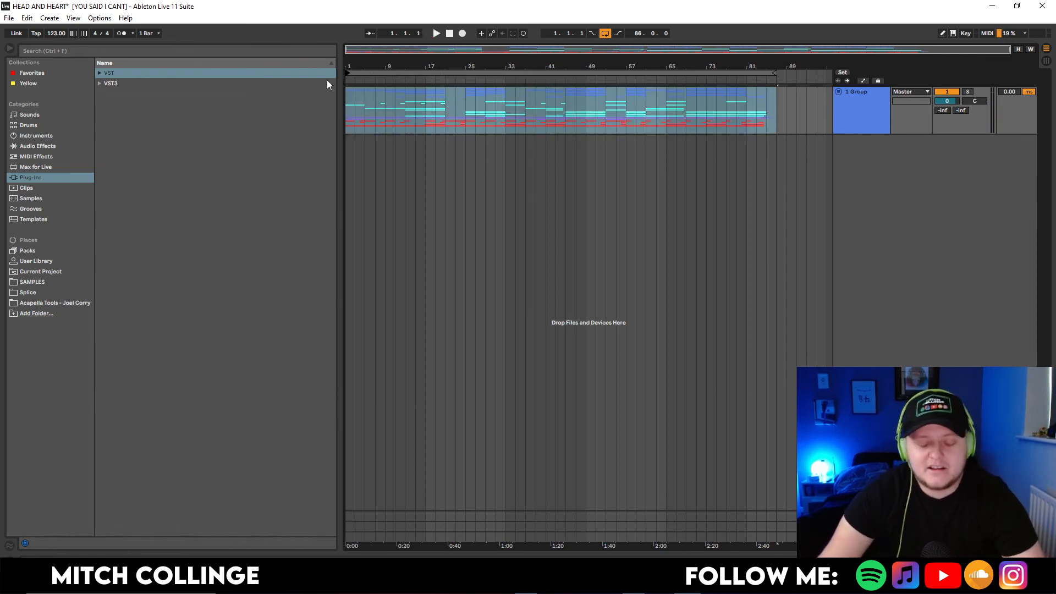